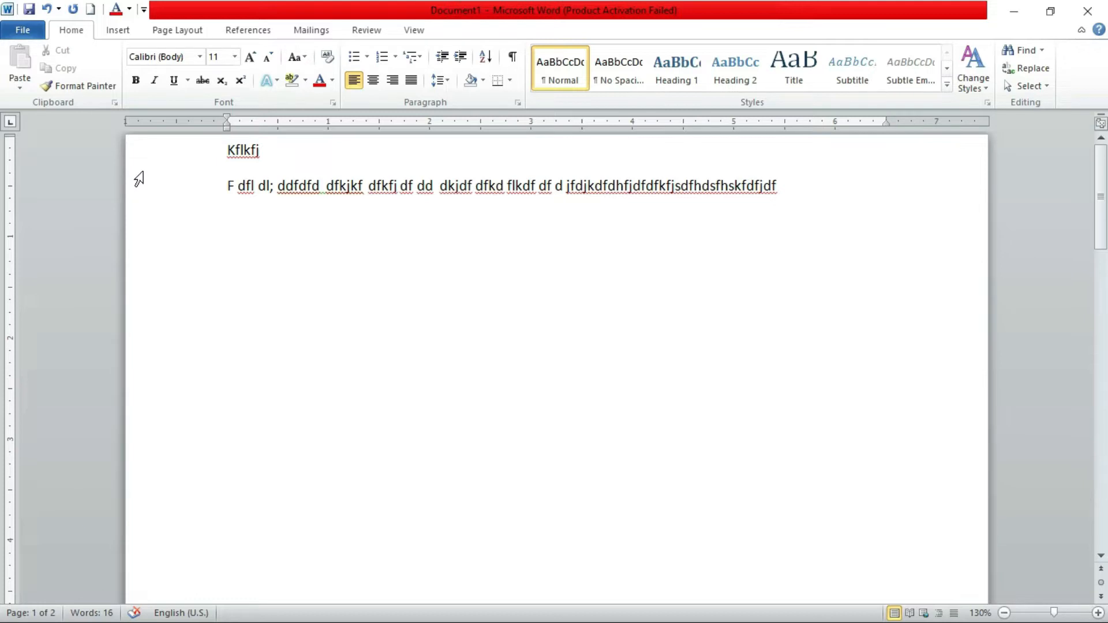
Delete all the placeholder text from both pages of the document
click(811, 184)
drag(794, 184, 198, 168)
key(Delete)
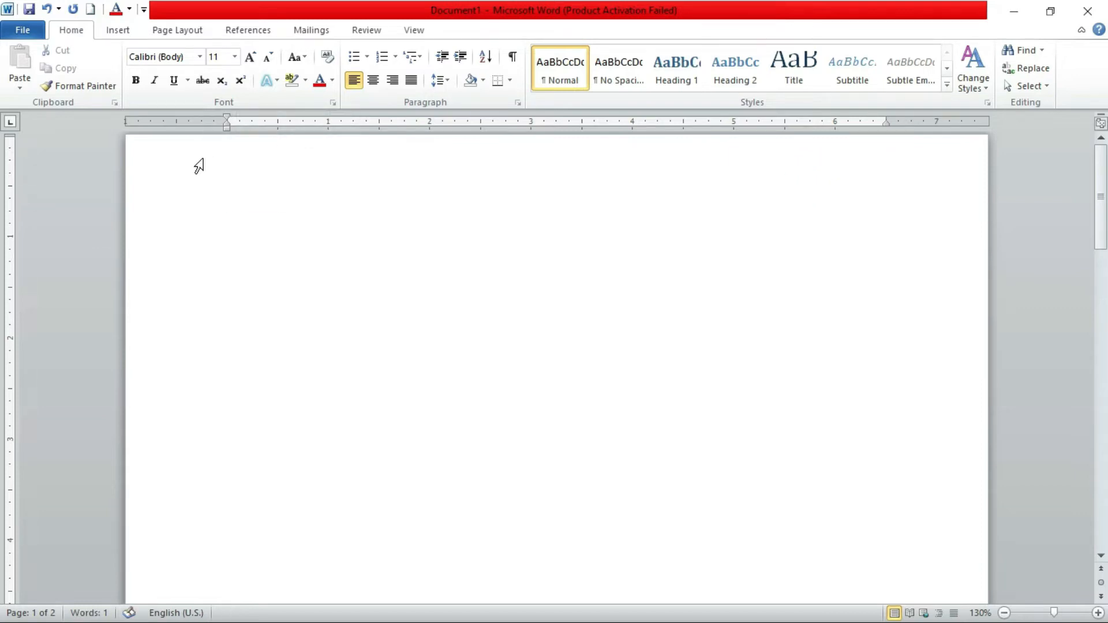
scroll(444, 370, down, 12)
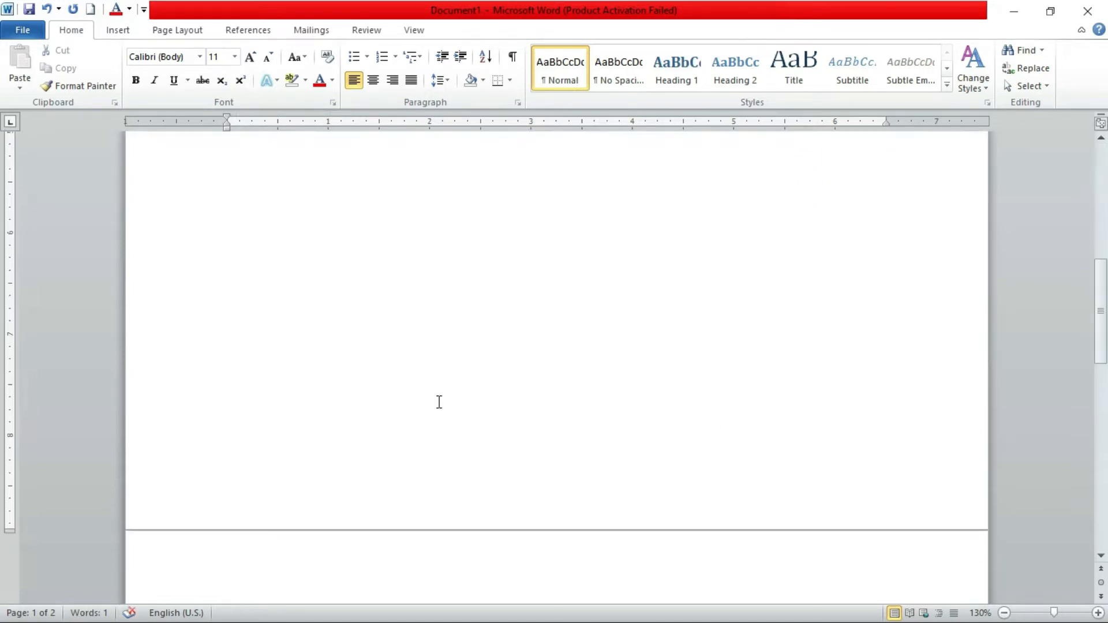
drag(321, 418, 212, 404)
key(Delete)
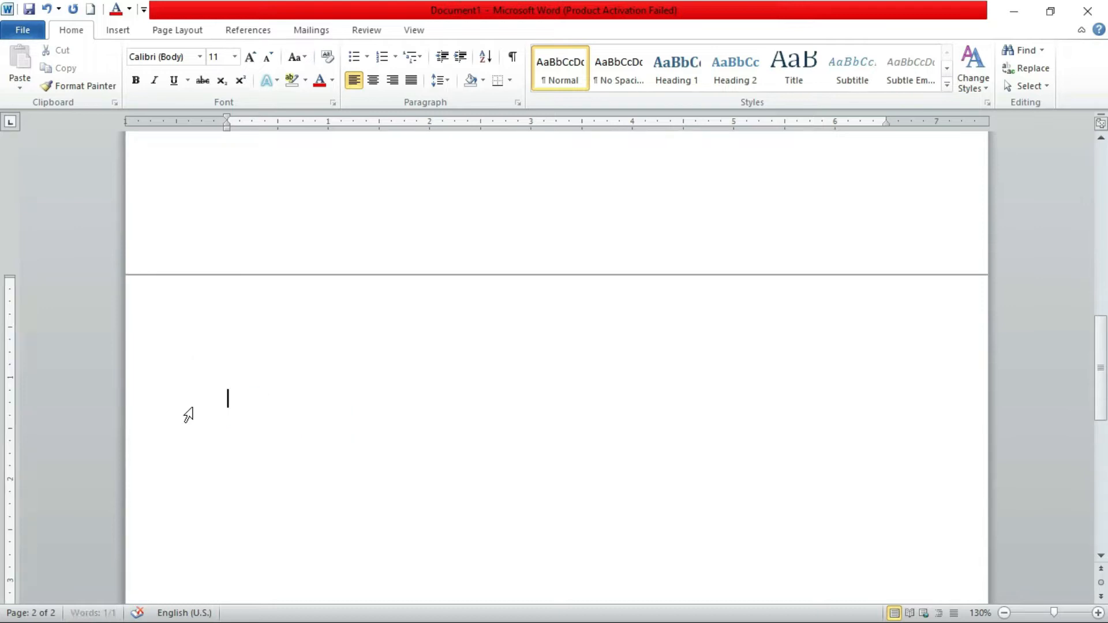
scroll(486, 274, up, 12)
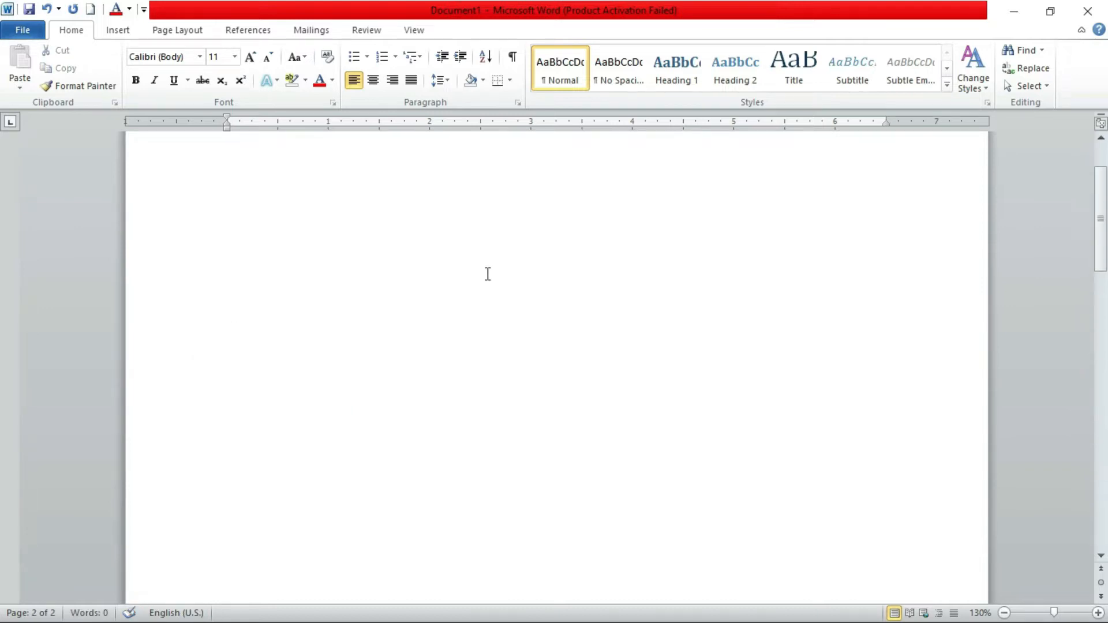
Write the title "Ms word" at the start of the first page and the heading "Introducation of ms word" below it
click(227, 186)
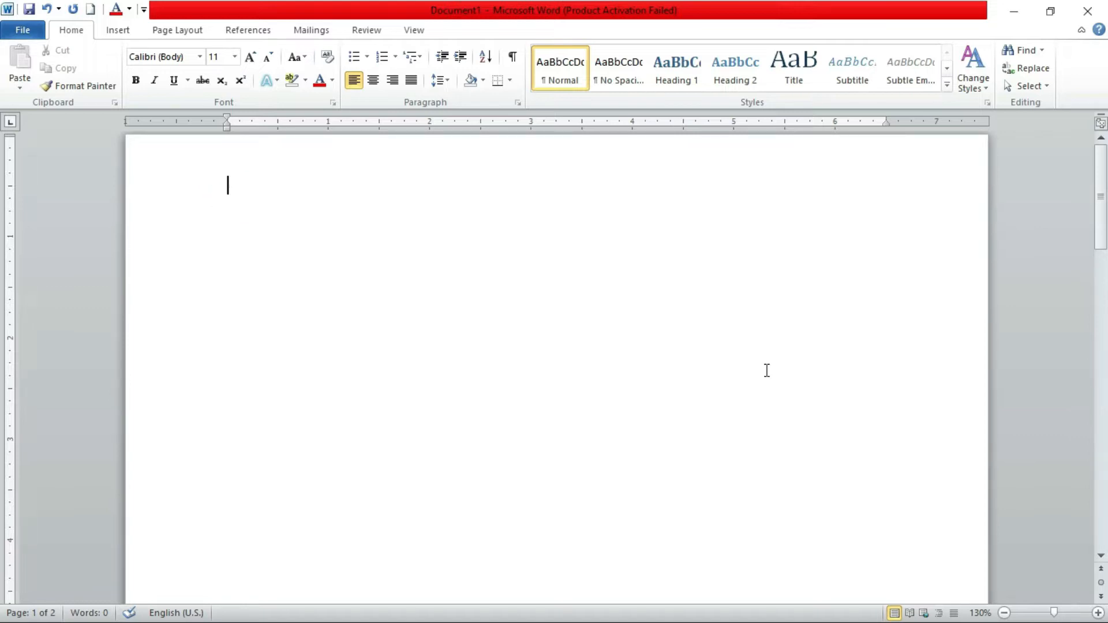
text(Ms word)
key(Return)
text(Introducation of ms word)
key(Return)
Write a paragraph describing Ms word as a word processing applicatiton providing a user friendly interface that enables you to easily type, edit , and format text
text(Ms word )
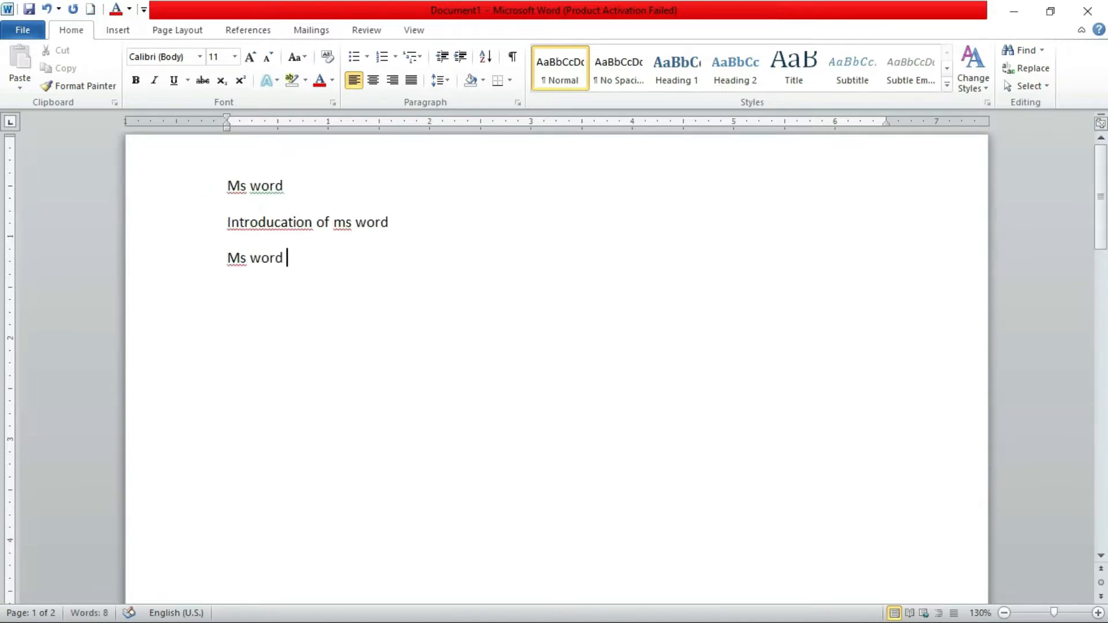
text(is a word processing applicatiton,  which provides you)
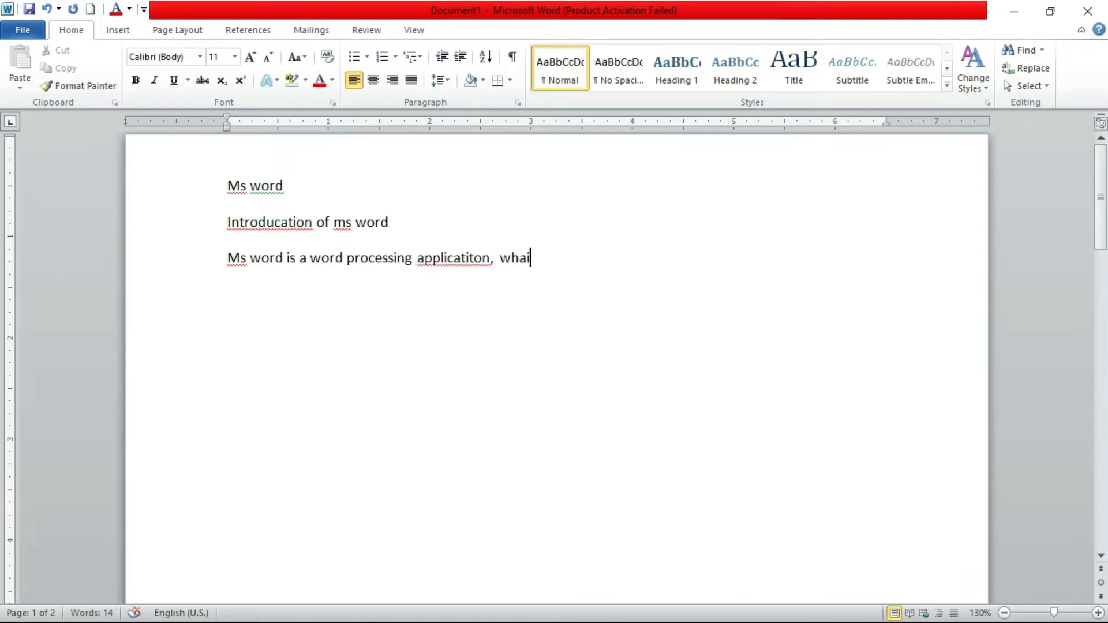
text( with a user friendly )
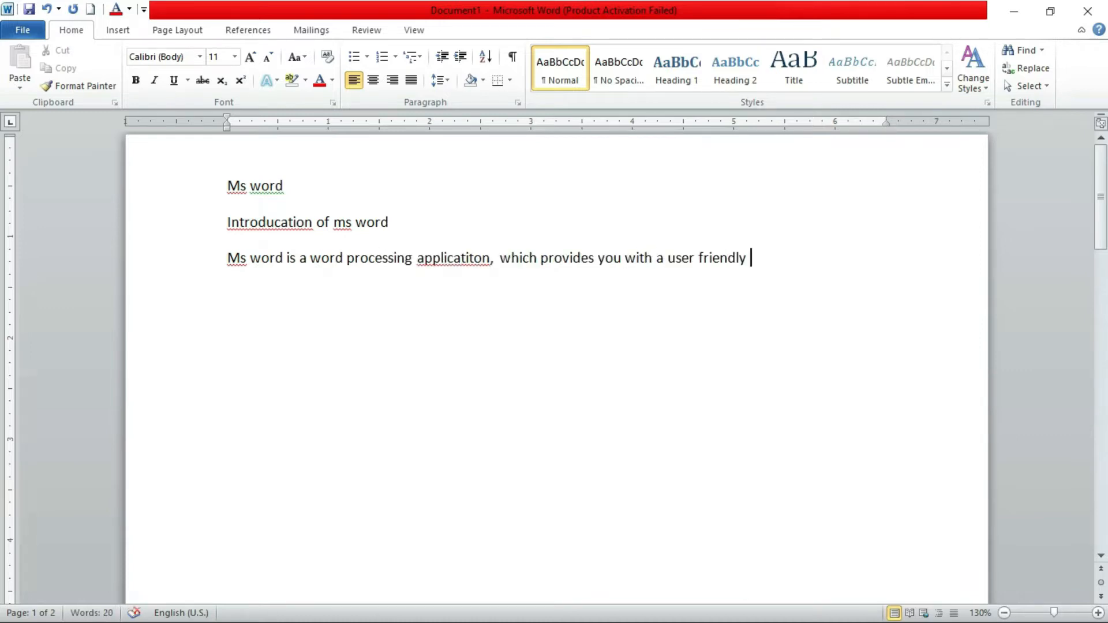
text(interface that enables you to easily type,)
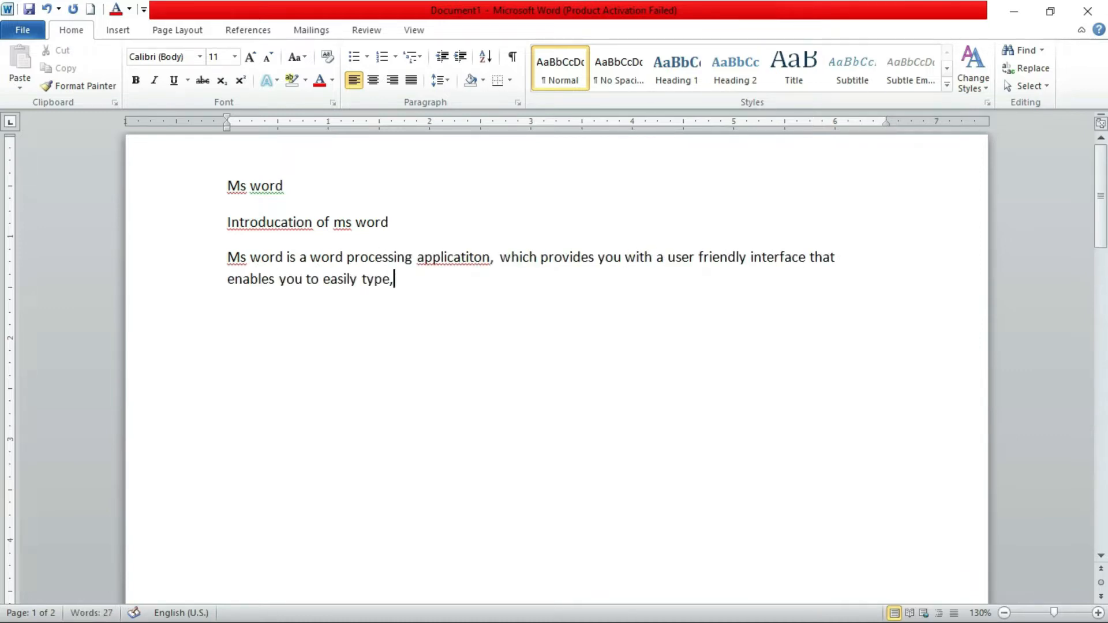
text( edit , and format text in you documents.)
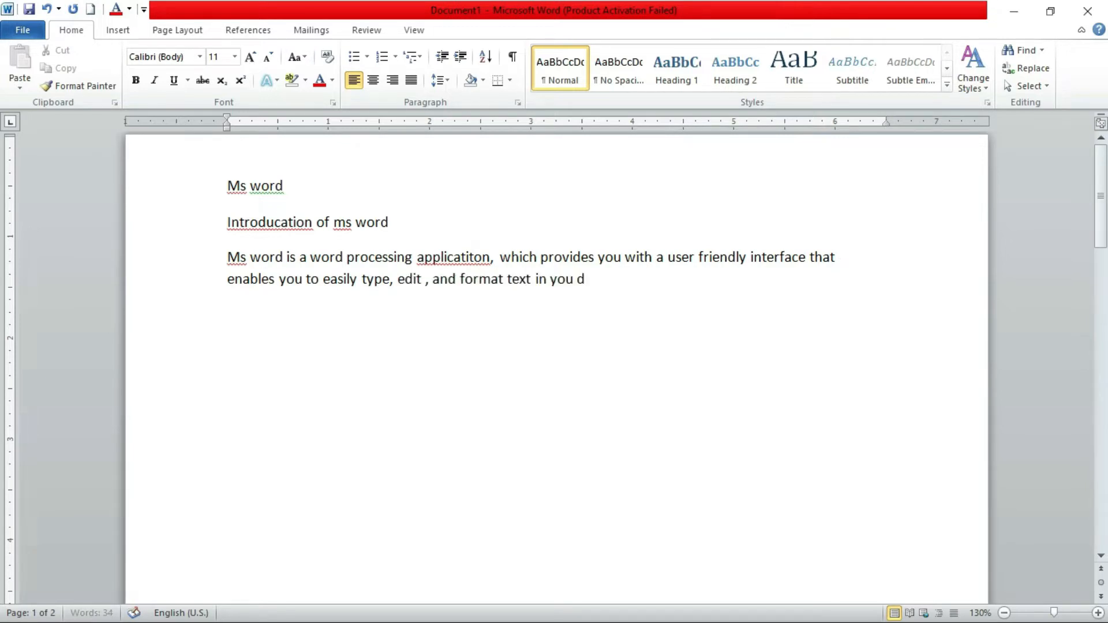
Add the heading "How many groups in home tab" and start its answer with "There are five groups on home tab"
key(Return)
text(How many group)
key(BackSpace)
text(s in home tab)
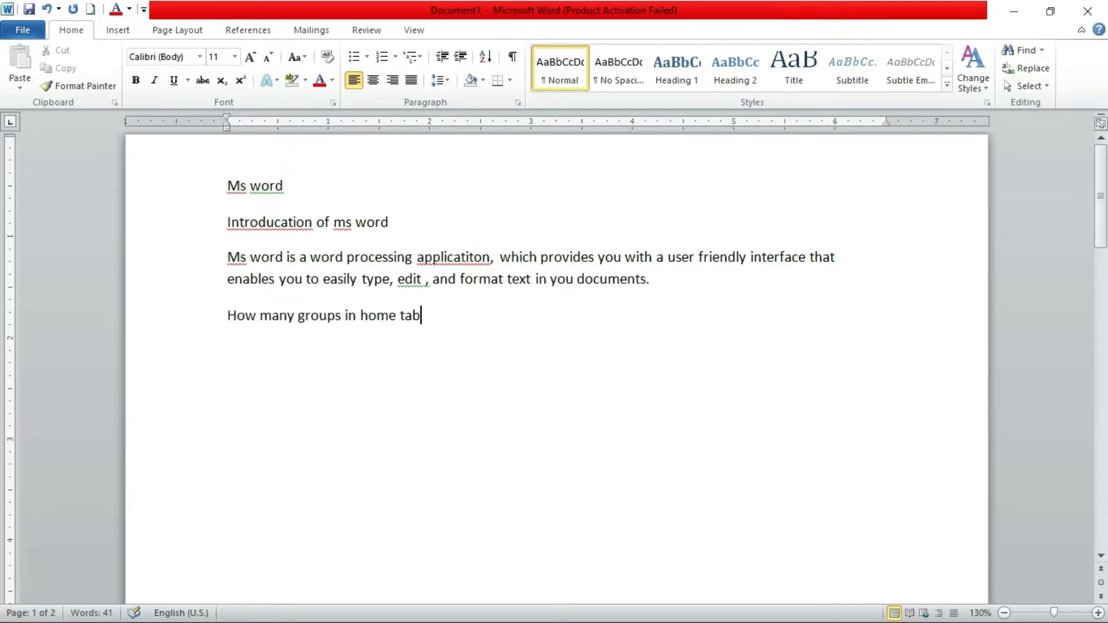
key(Return)
text(There are five groups on home tab)
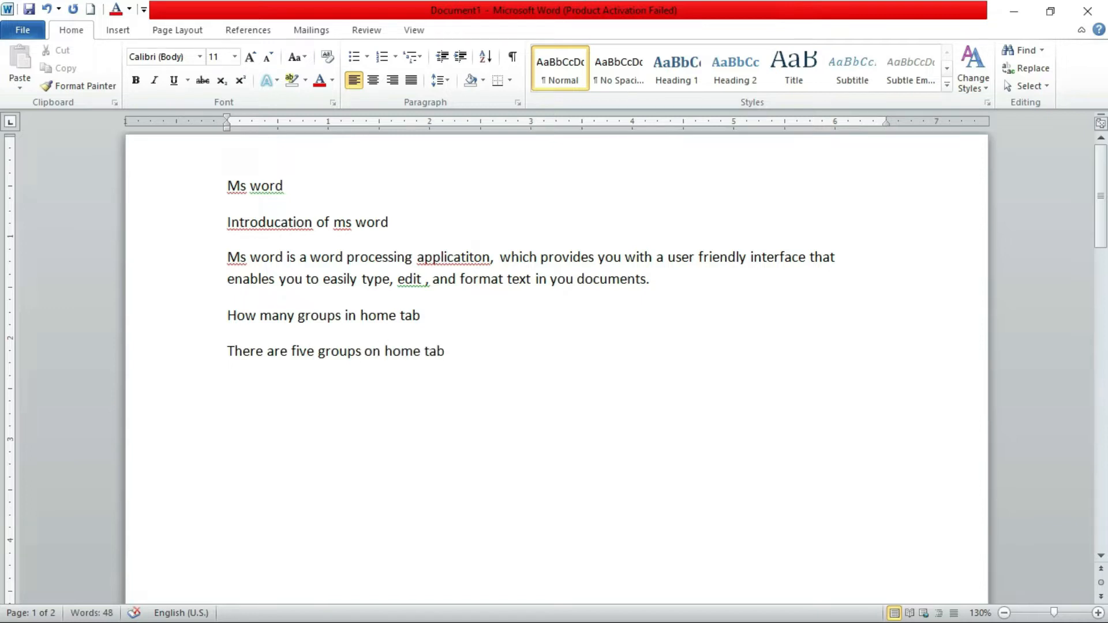
List Clipboard, Font, Paragraph and Style editing on separate lines below the answer
key(Return)
text(cliboard,)
key(Return)
text(Font)
key(Return)
text(paragraph)
key(Return)
text(style editing)
Extend the answer with "– clipboard, font, paragraph, styles and editing. There are so many tools available in these groups."
click(445, 351)
text(- clipboard, font, paragraph, style)
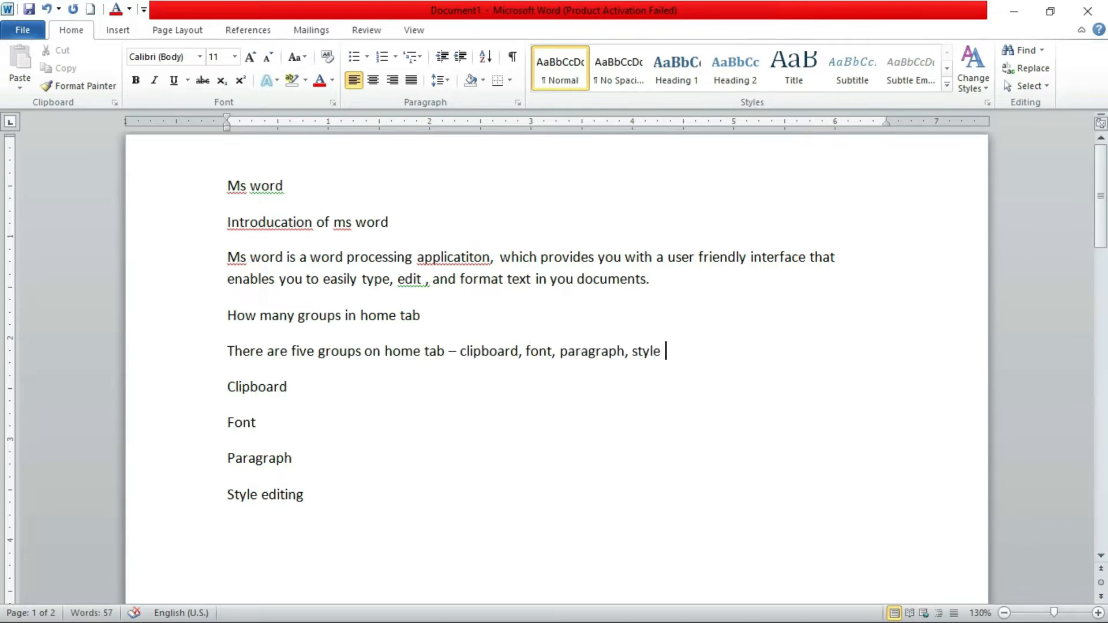
text(s and editing. There are so many tools available in these g)
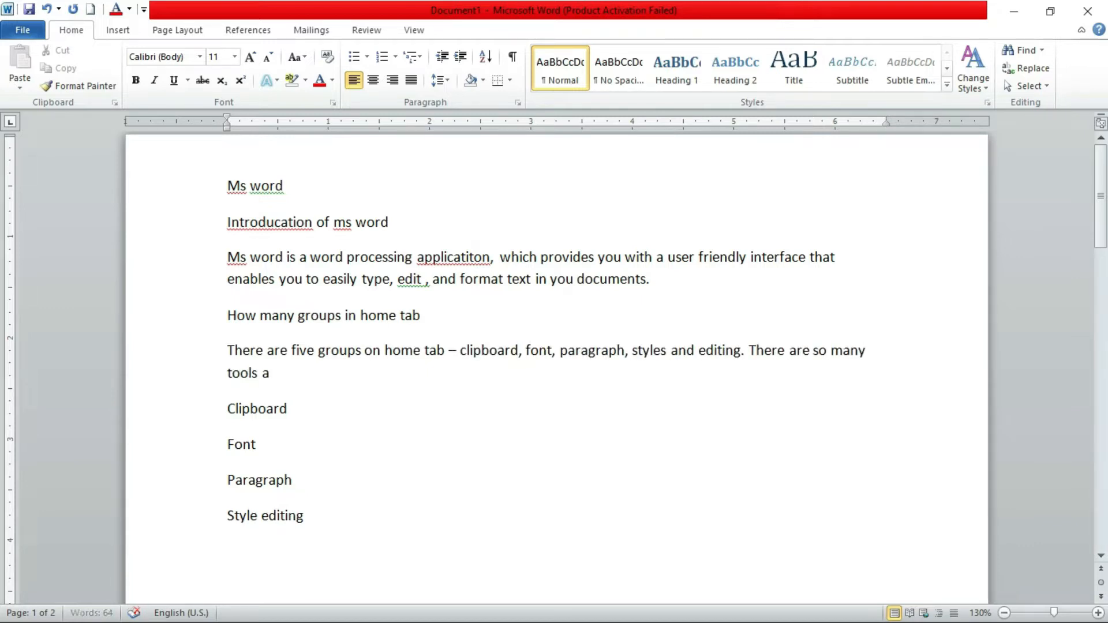
text(roups.)
Extend the Clipboard line to "Clipboard Group" and list Cut, Copy, Paste and Format painter beneath it
click(324, 416)
text(Group)
key(Return)
text(cut)
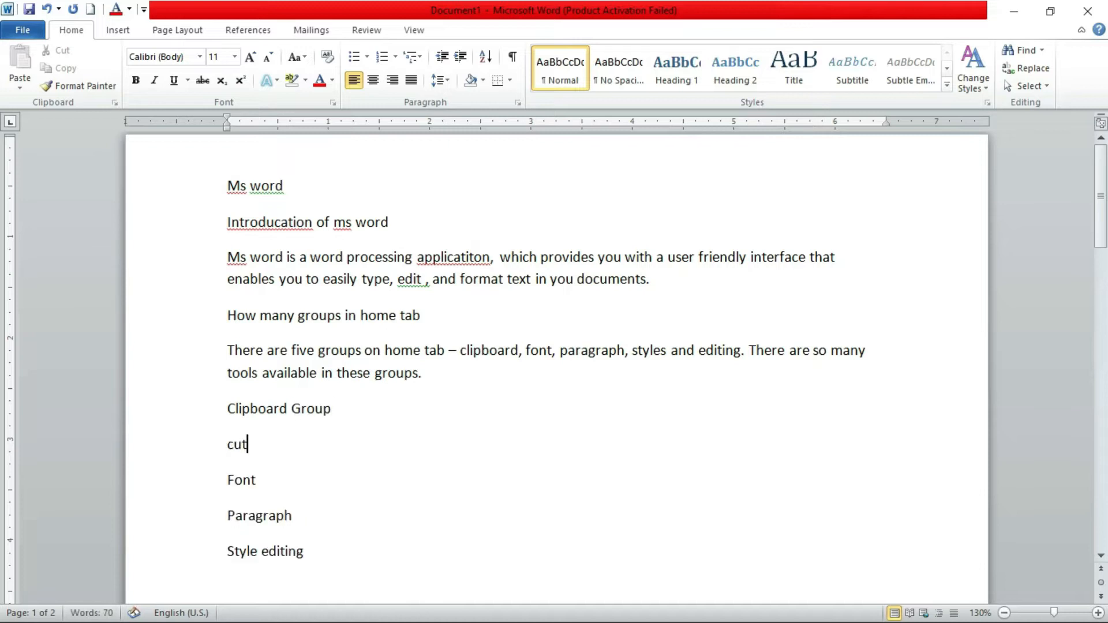
Extend the Font line to "Font Group" and list Bold, Italic and Font color beneath it
key(Return)
text(bold)
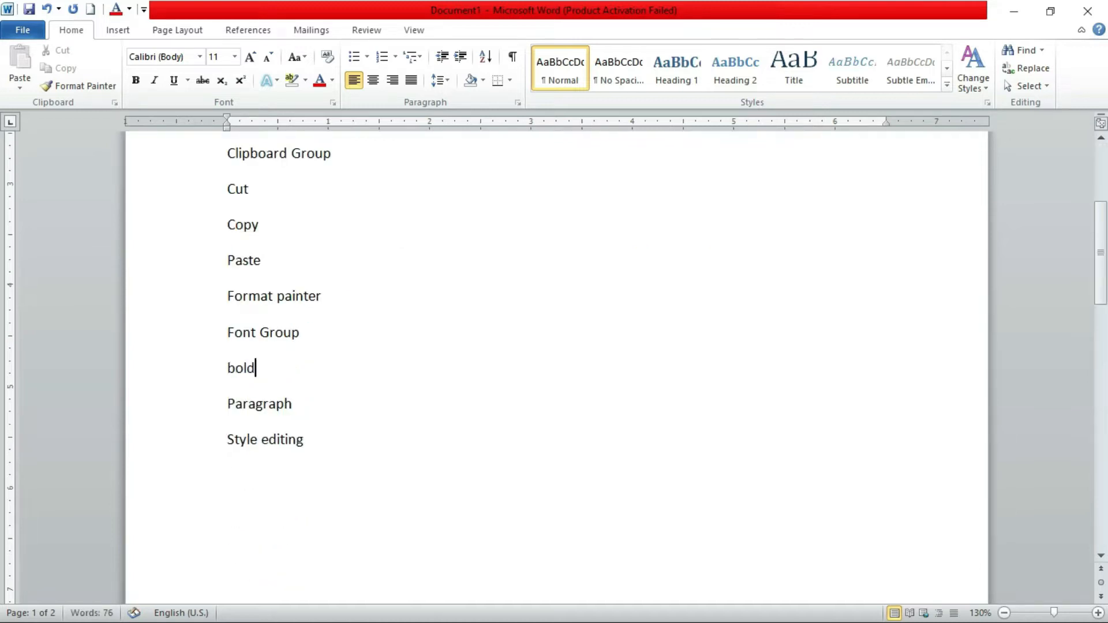
key(Return)
text(font color)
List Numbering, Bulets and aligment on separate lines below Paragraph
key(Down)
key(Return)
text(numbering)
key(Return)
text(bulets)
key(Return)
text(aligment)
Review the typed document and examine the underlined words, including "Introducation" in the heading and "edit ," in the first paragraph
scroll(788, 209, up, 3)
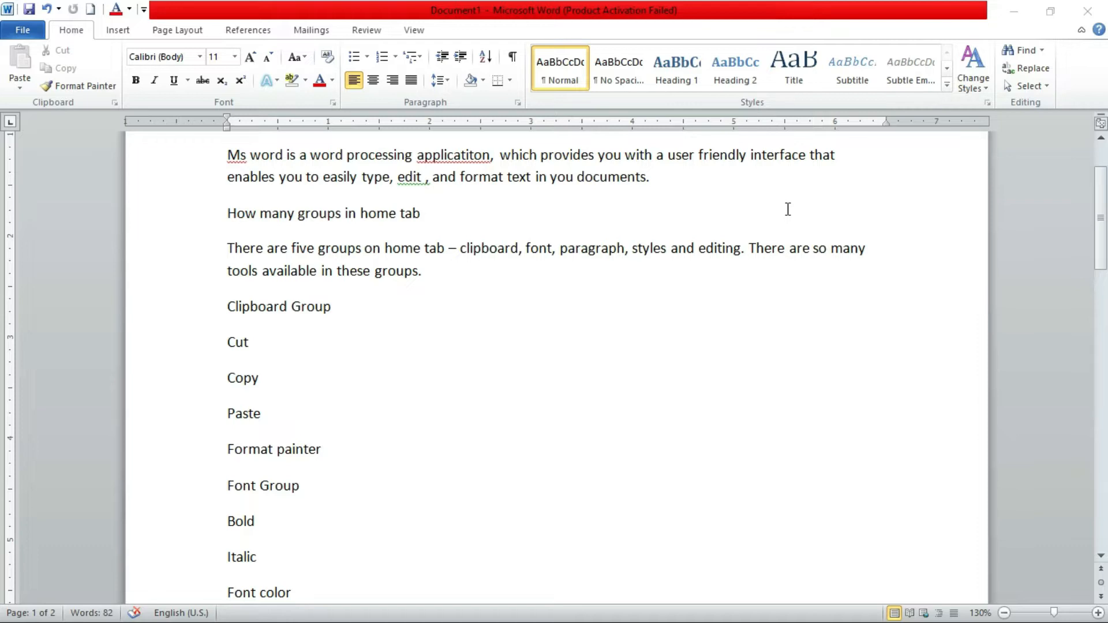
scroll(433, 323, up, 2)
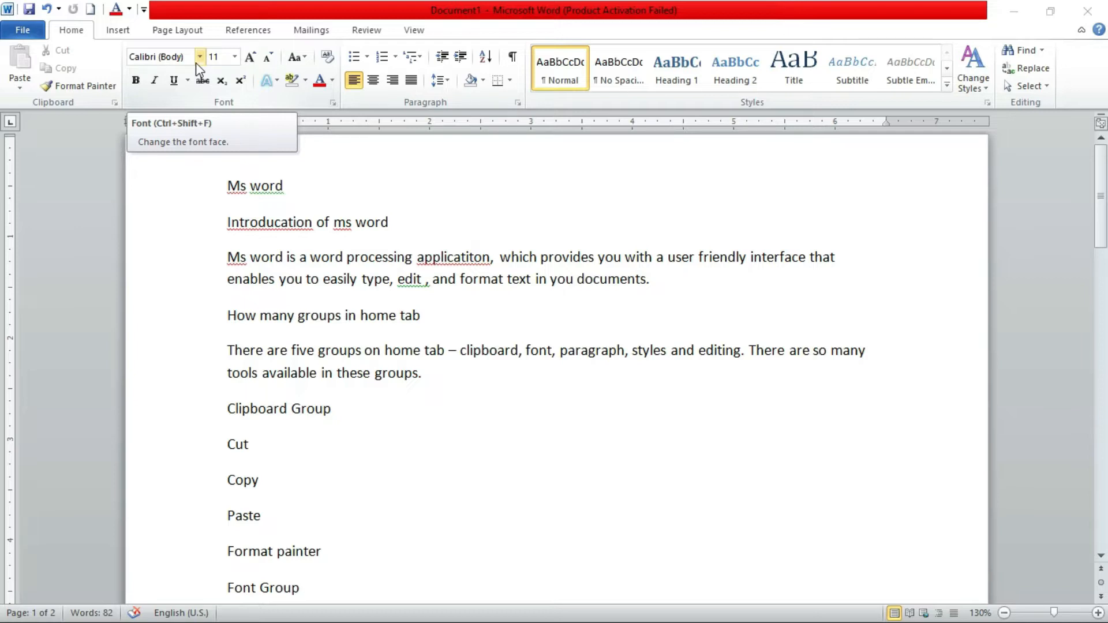
click(349, 226)
scroll(366, 353, down, 3)
scroll(365, 352, down, 6)
scroll(372, 419, up, 2)
scroll(357, 414, up, 8)
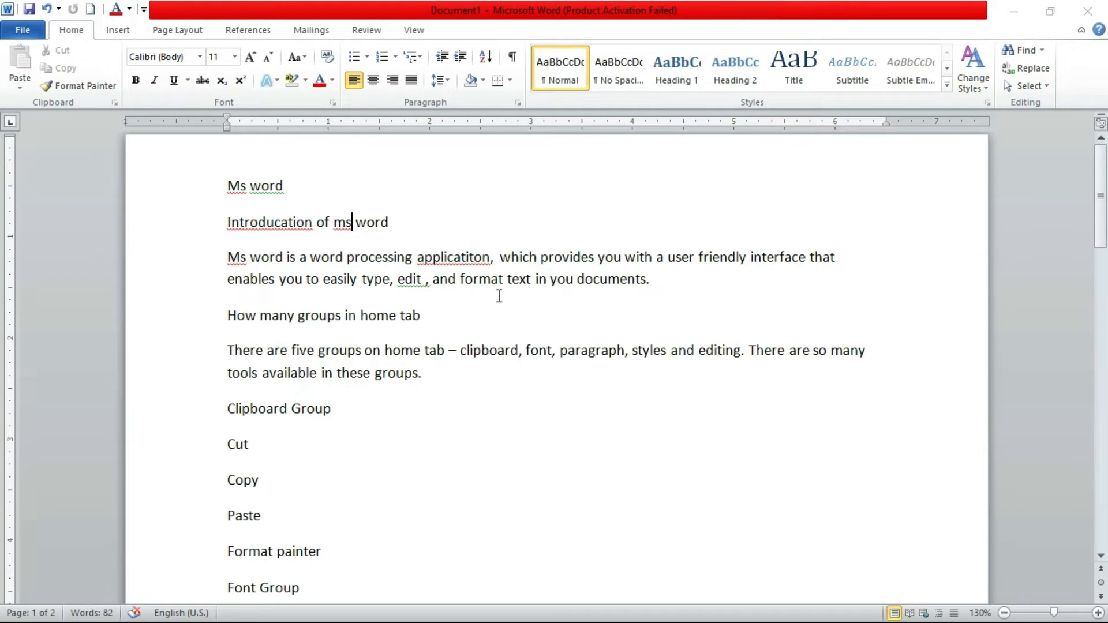
click(414, 280)
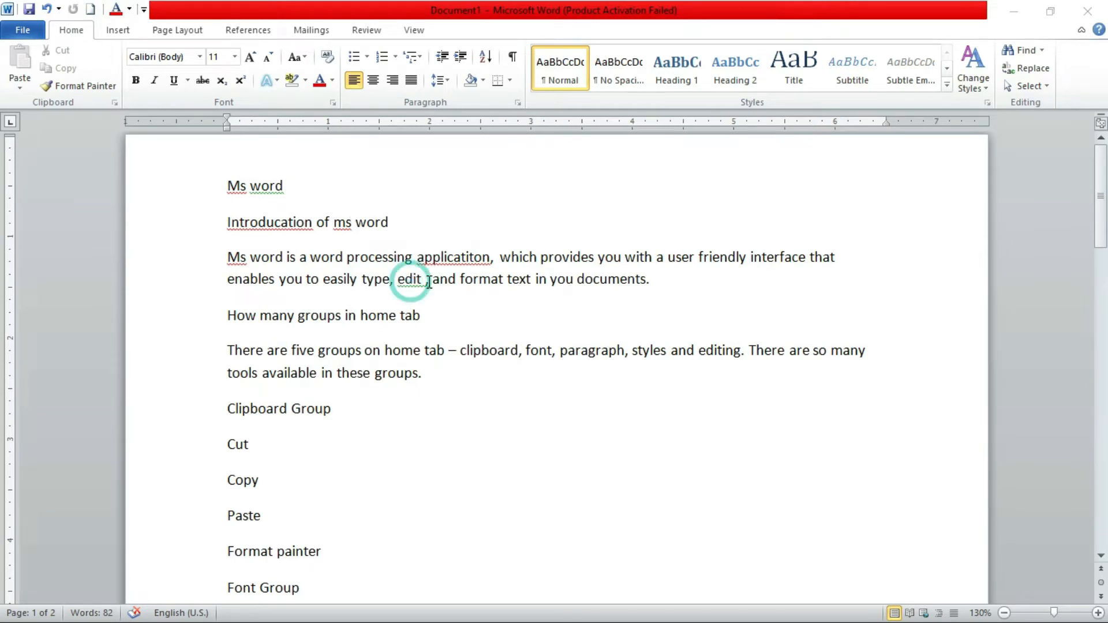
click(288, 224)
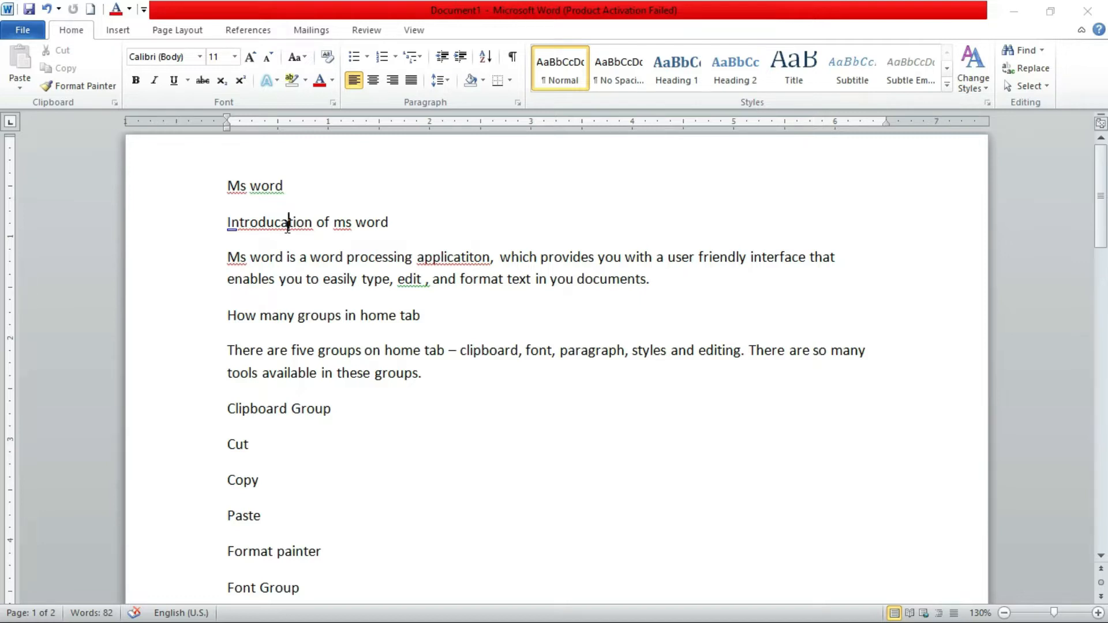
click(270, 229)
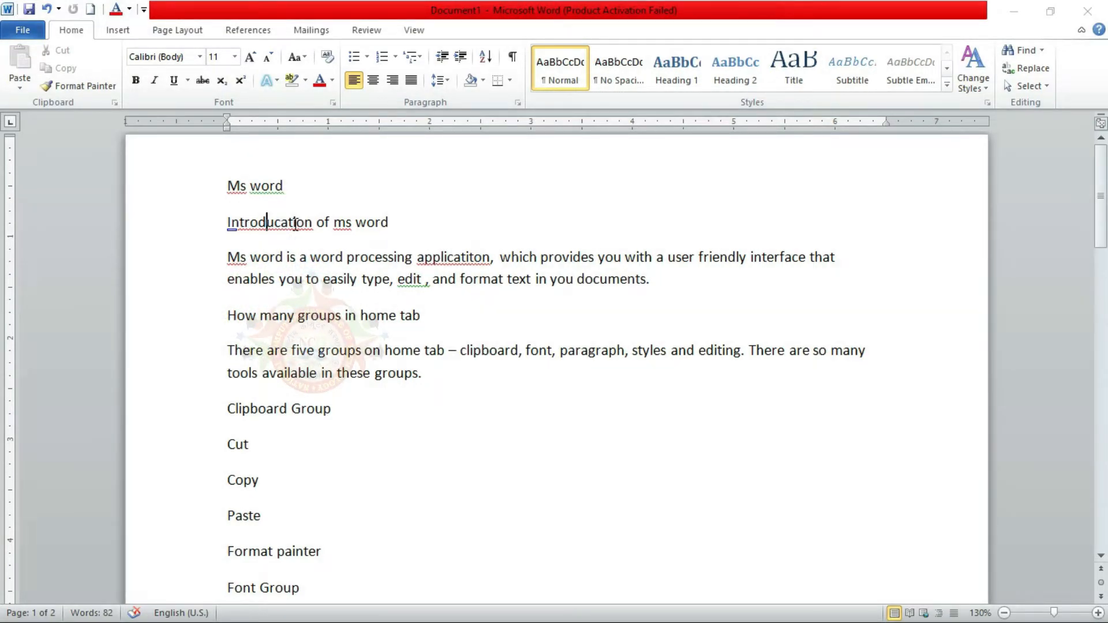
double_click(225, 225)
click(267, 225)
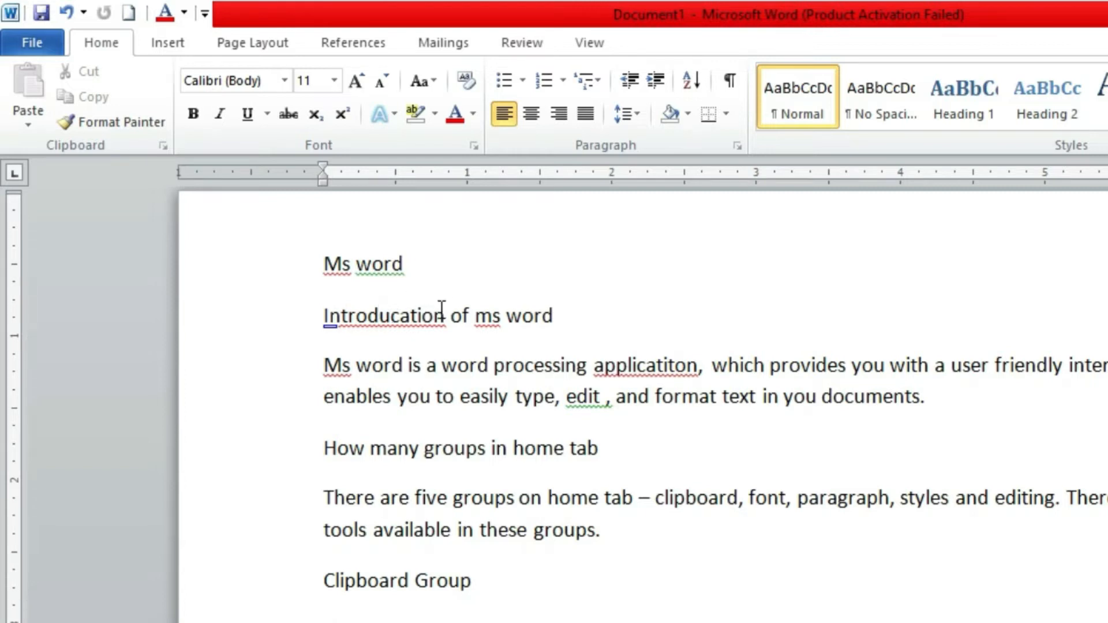
Correct the misspelled heading word "Introducation" to the suggested spelling "Introduction"
click(423, 315)
click(358, 321)
click(408, 321)
right_click(409, 321)
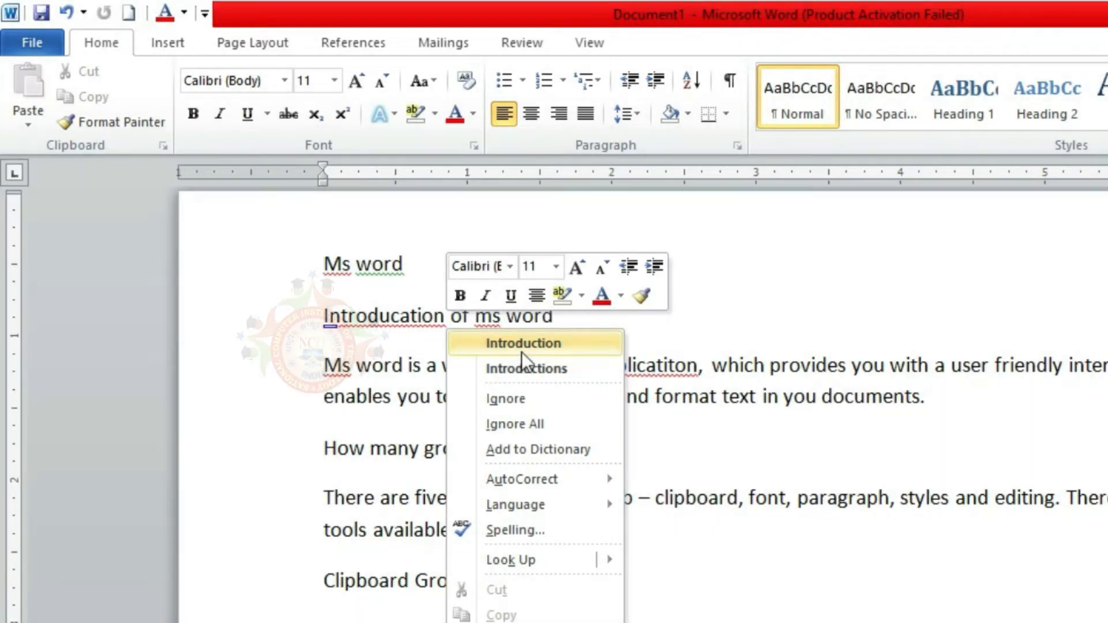
click(522, 350)
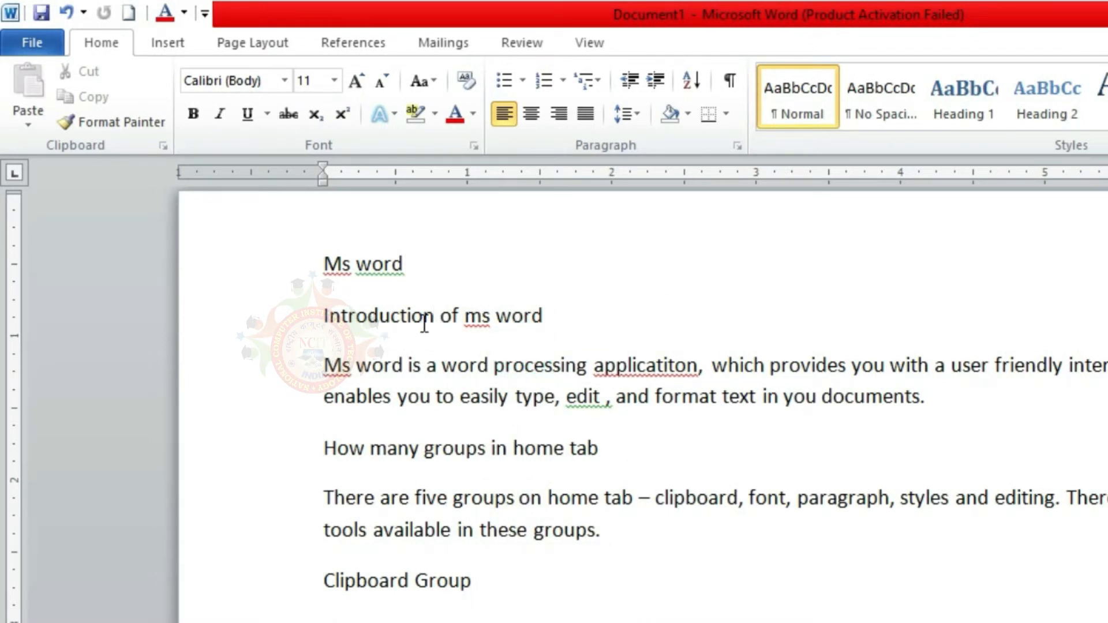
Remove the extra space before the comma after "edit" in the introductory paragraph
click(464, 316)
click(599, 398)
key(Delete)
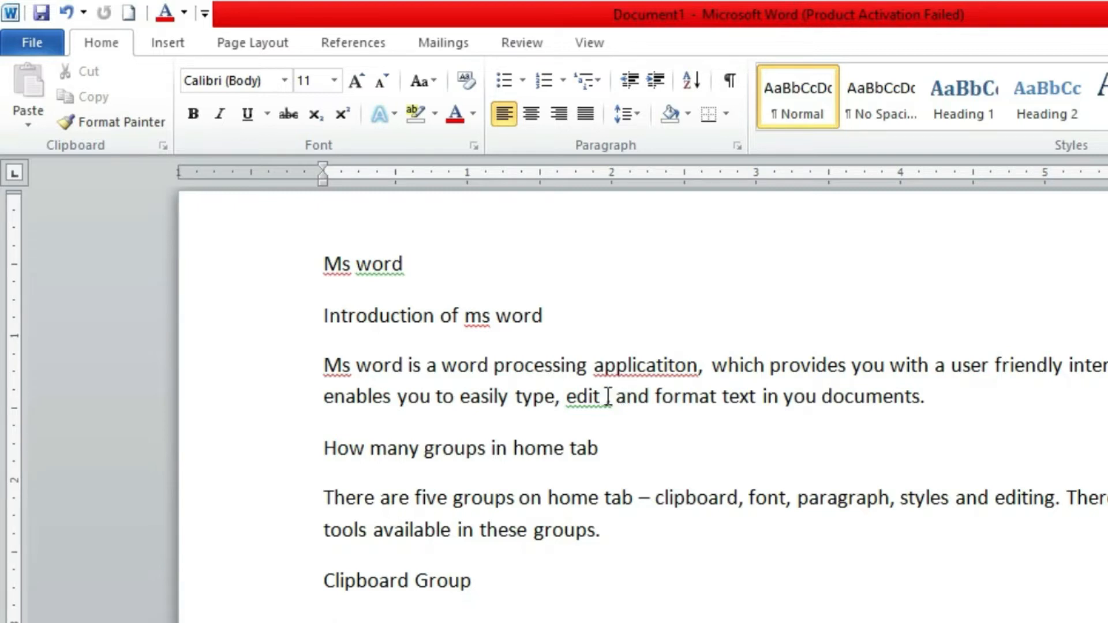
click(606, 396)
key(BackSpace)
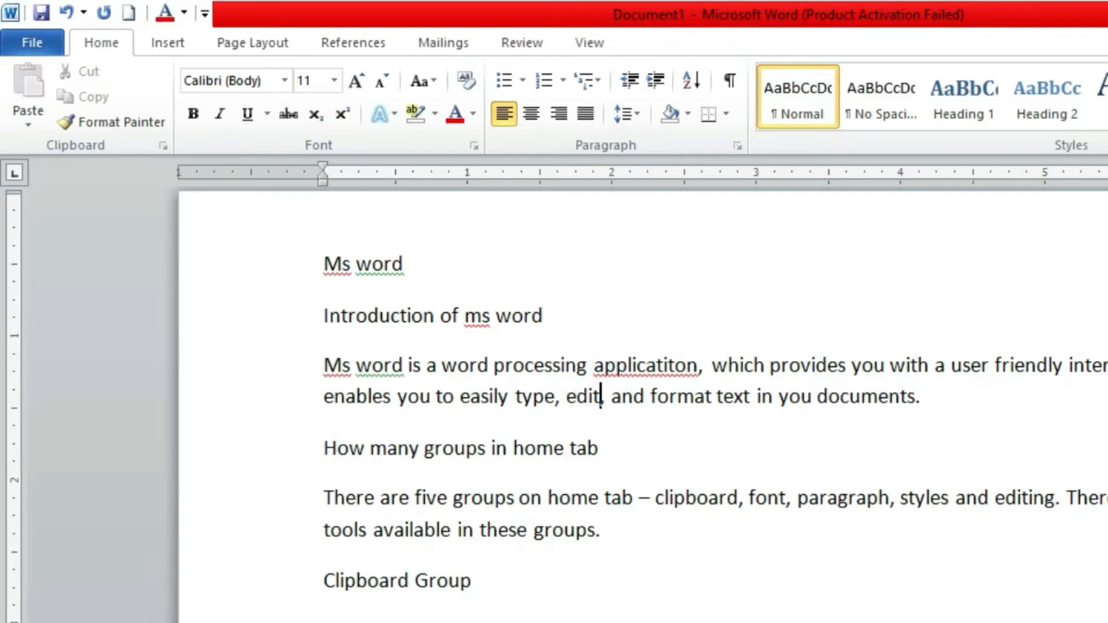
Correct "applicatiton" in the introductory paragraph to the suggested spelling "application"
click(850, 397)
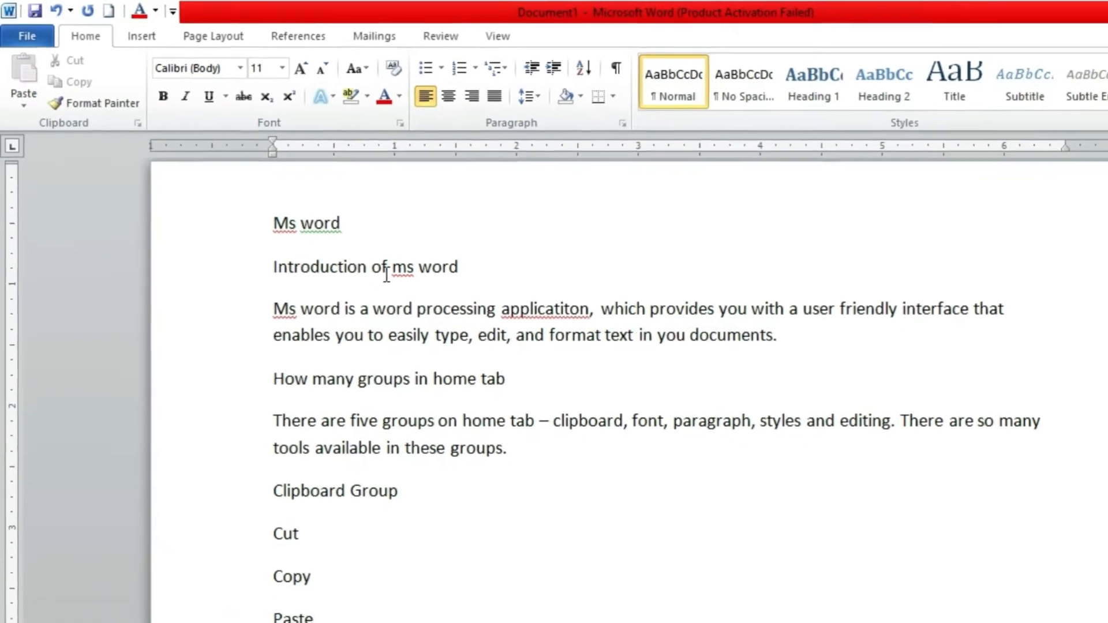
right_click(532, 310)
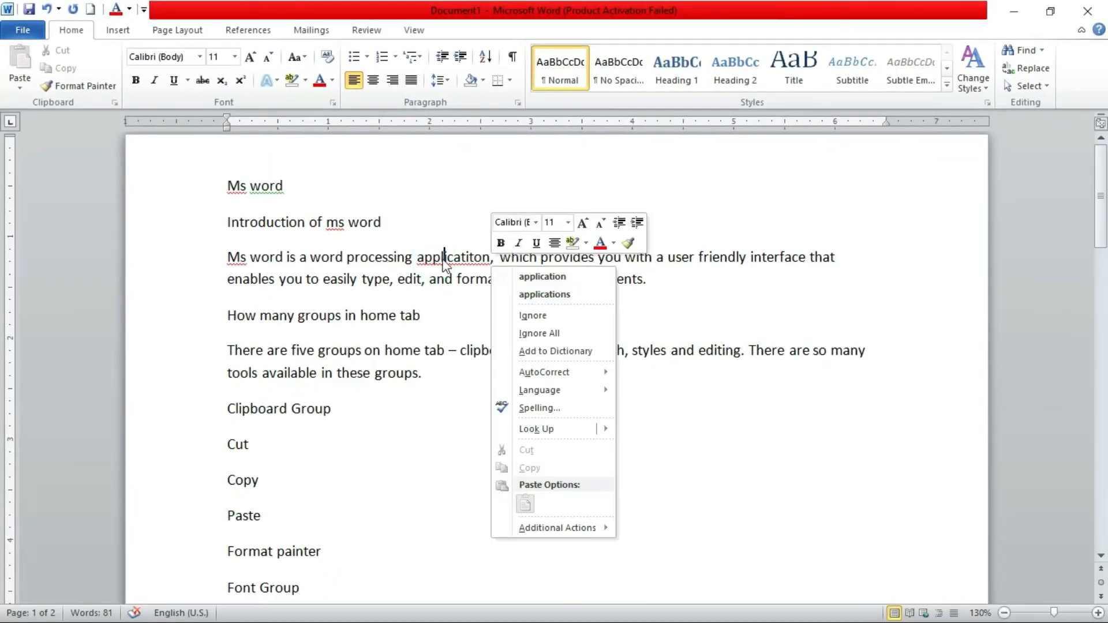
click(561, 278)
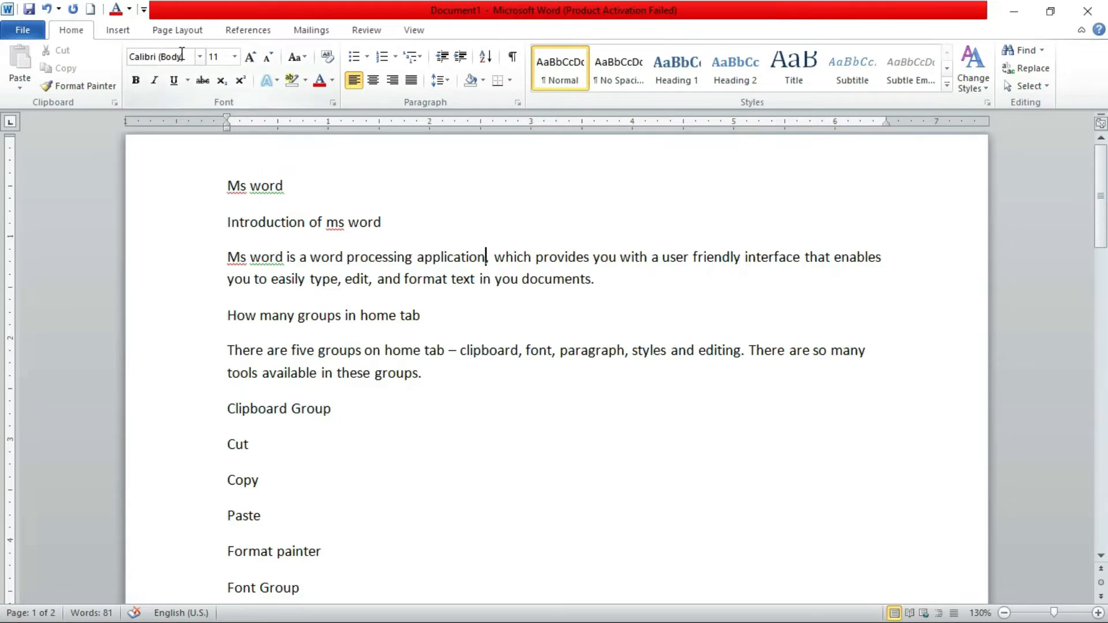
Review the document for remaining underlined words and examine the spacing around commas and full stops in the two paragraphs
scroll(348, 351, down, 15)
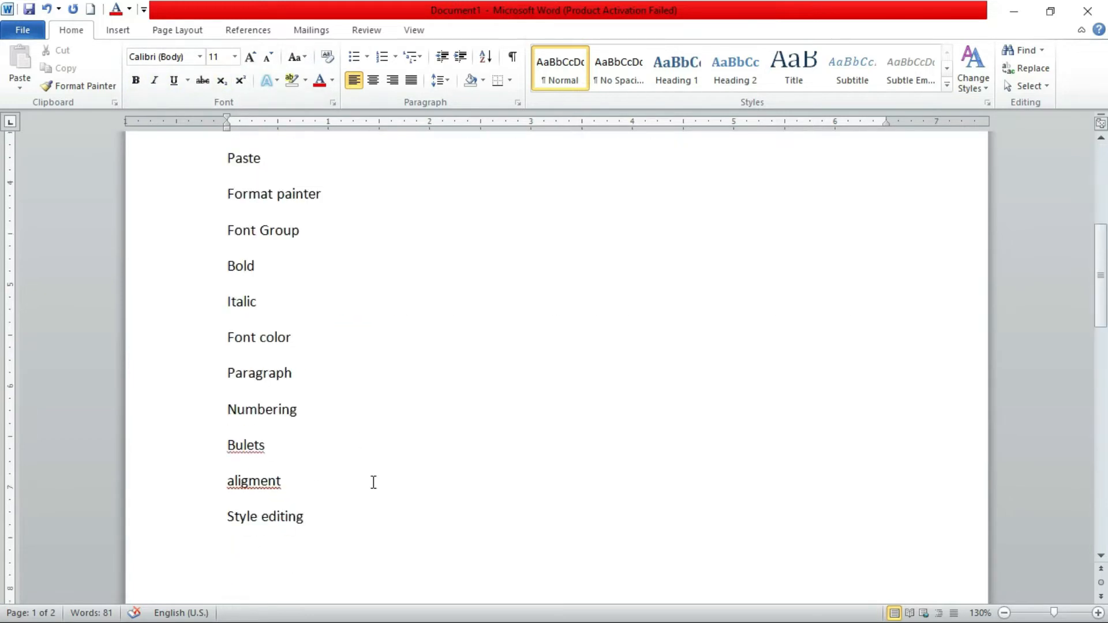
scroll(376, 547, up, 5)
scroll(376, 548, up, 8)
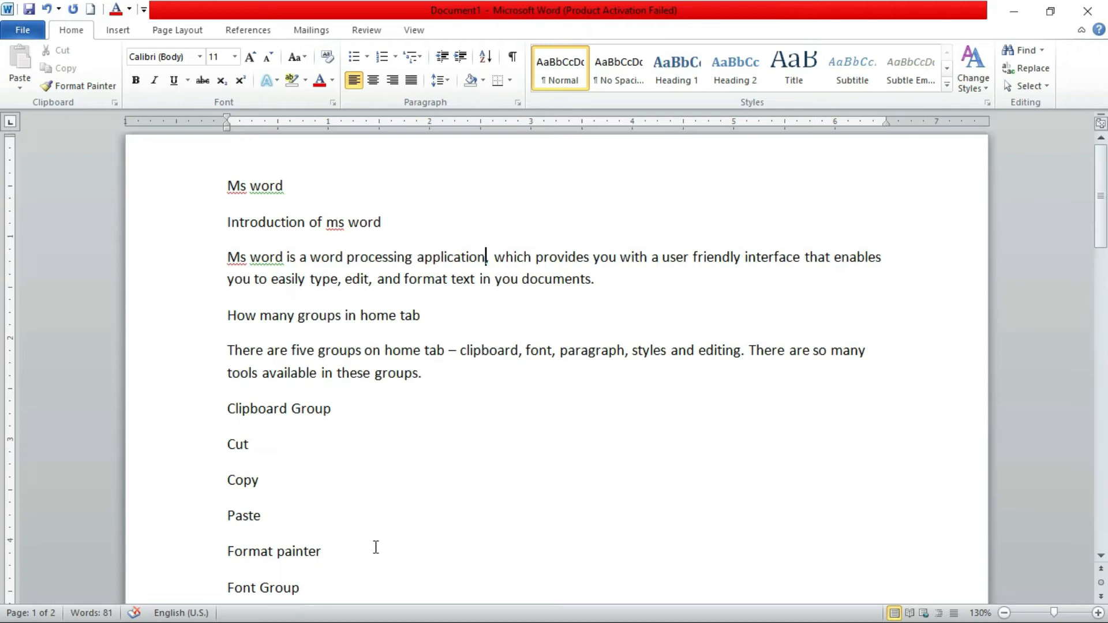
click(362, 258)
click(484, 255)
click(418, 378)
drag(583, 349, 452, 343)
drag(348, 257, 619, 258)
click(535, 410)
click(445, 257)
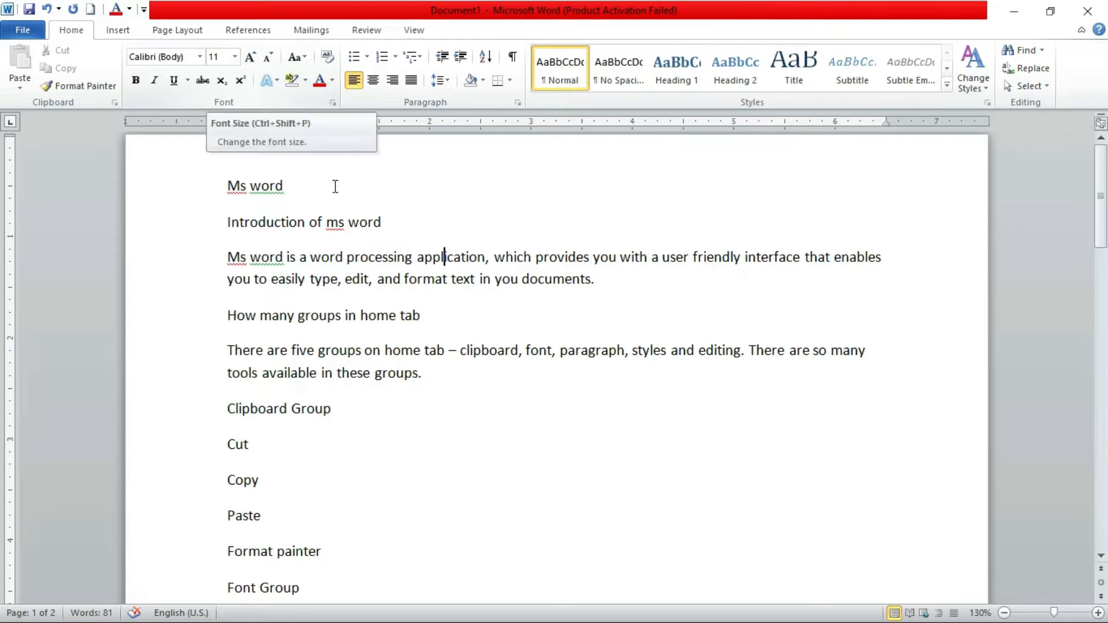
scroll(271, 462, down, 8)
click(281, 416)
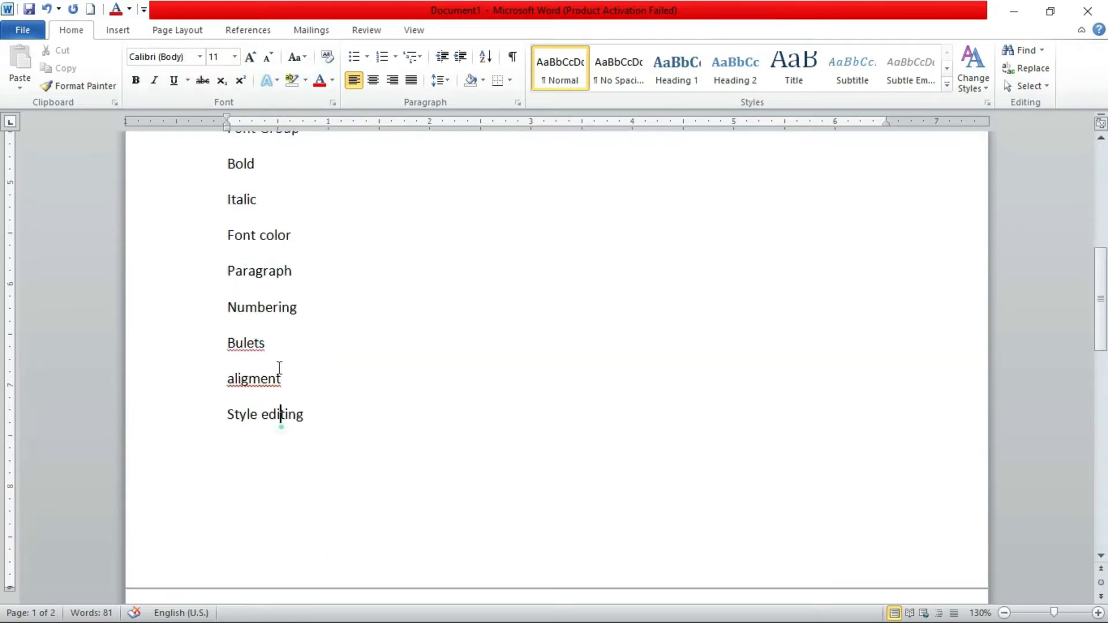
scroll(354, 461, up, 8)
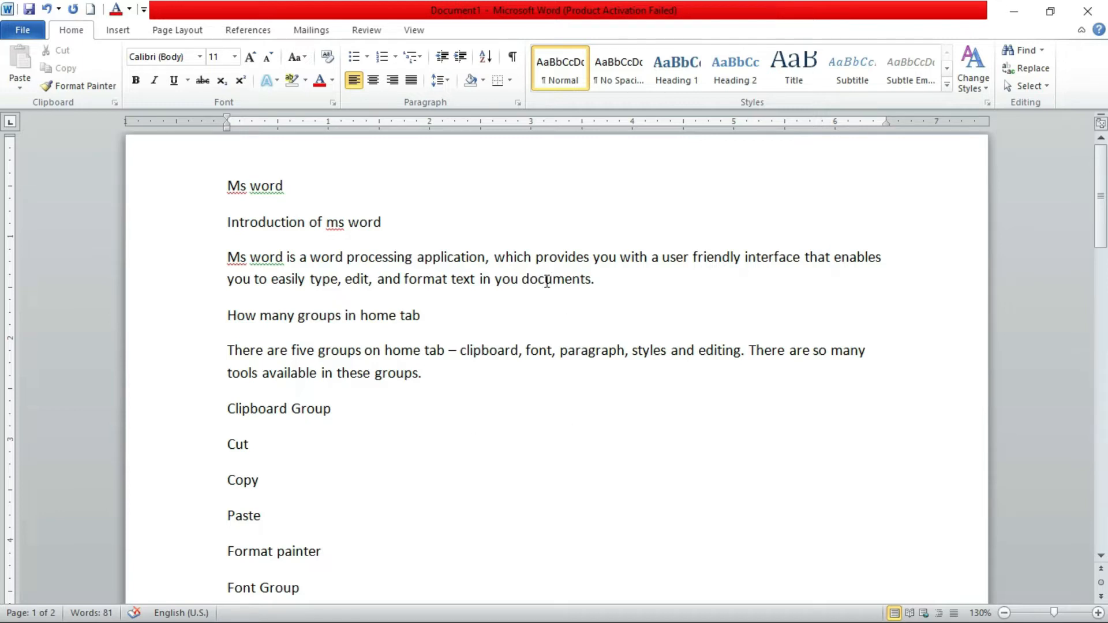
click(594, 279)
click(593, 279)
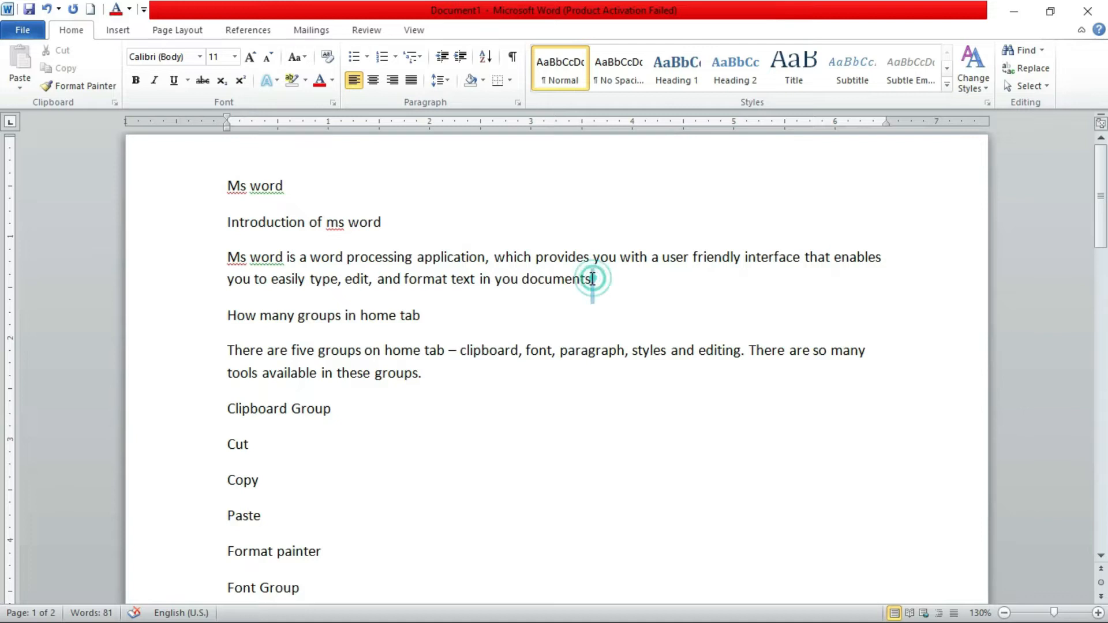
drag(592, 280, 522, 280)
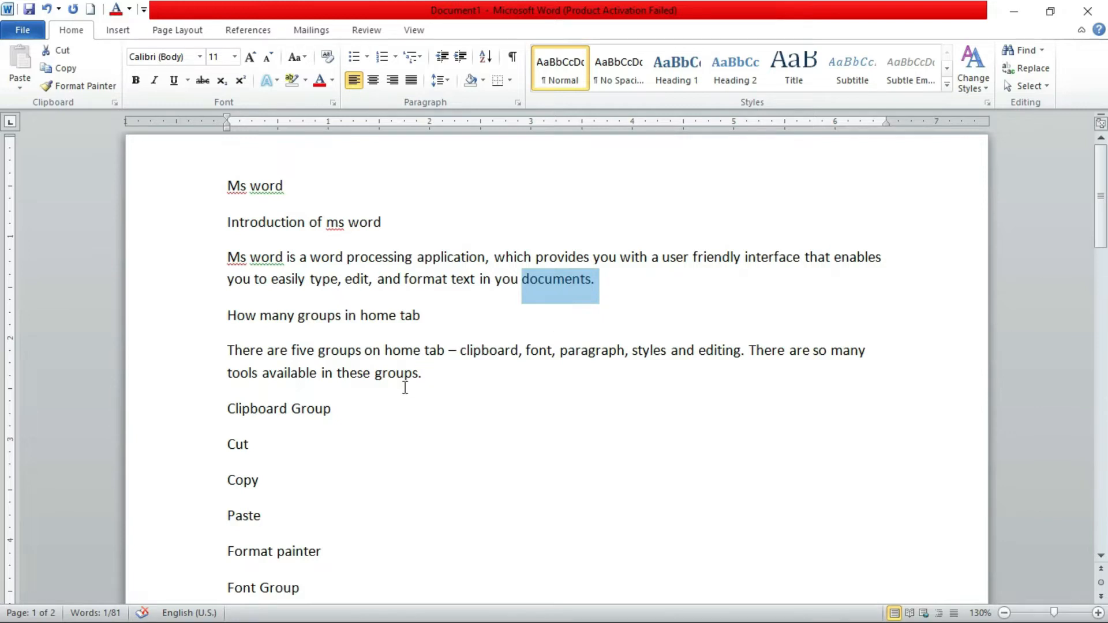
click(654, 291)
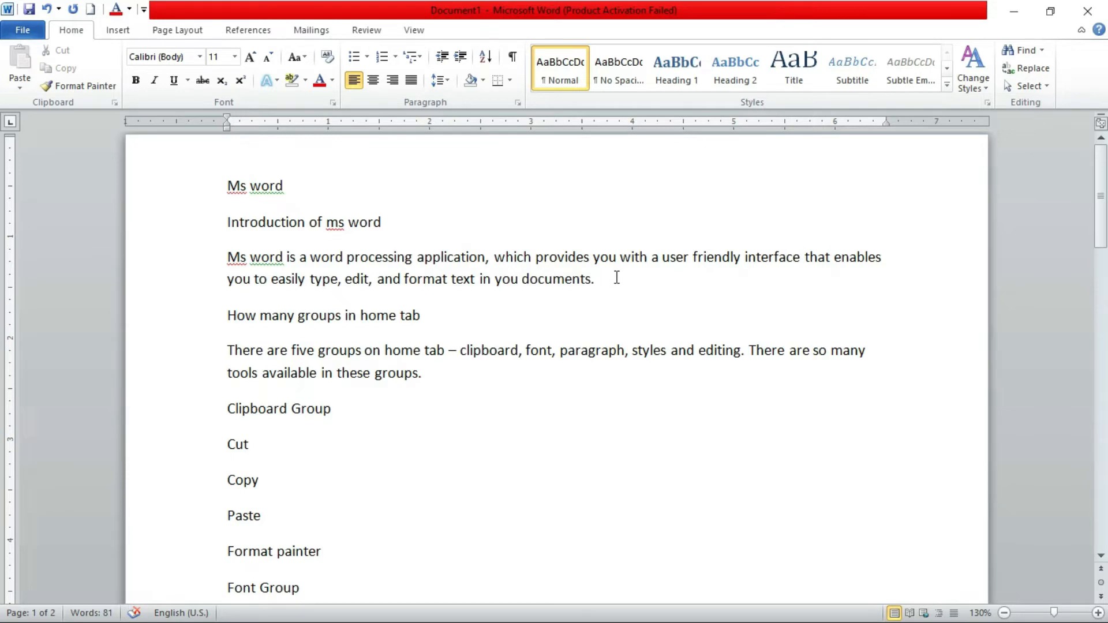
drag(611, 283, 179, 171)
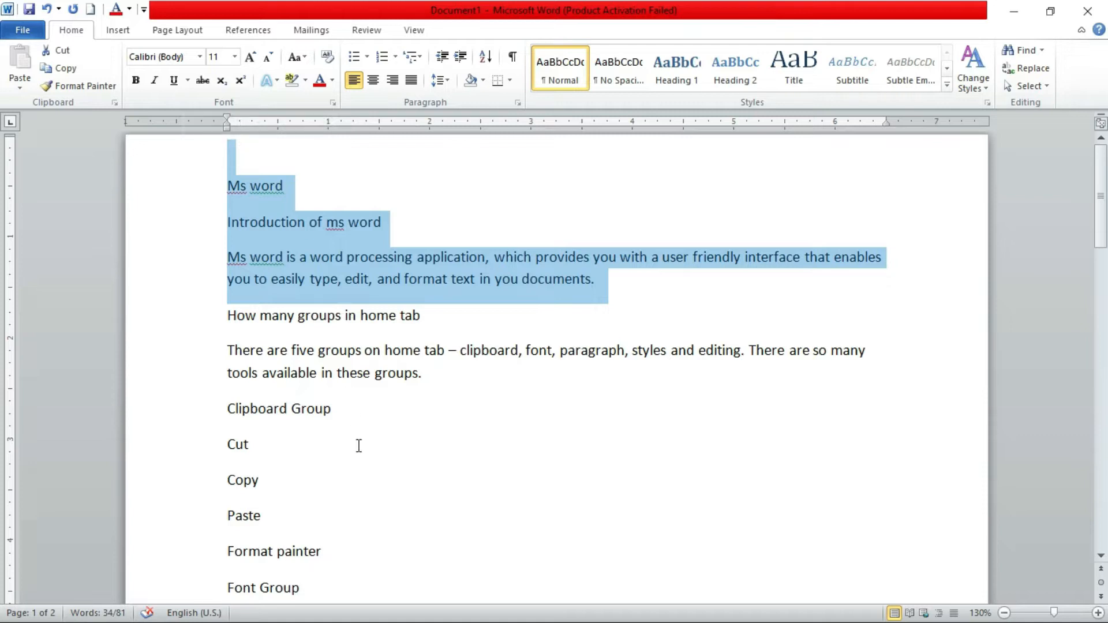
click(370, 432)
scroll(371, 433, down, 10)
scroll(393, 502, up, 10)
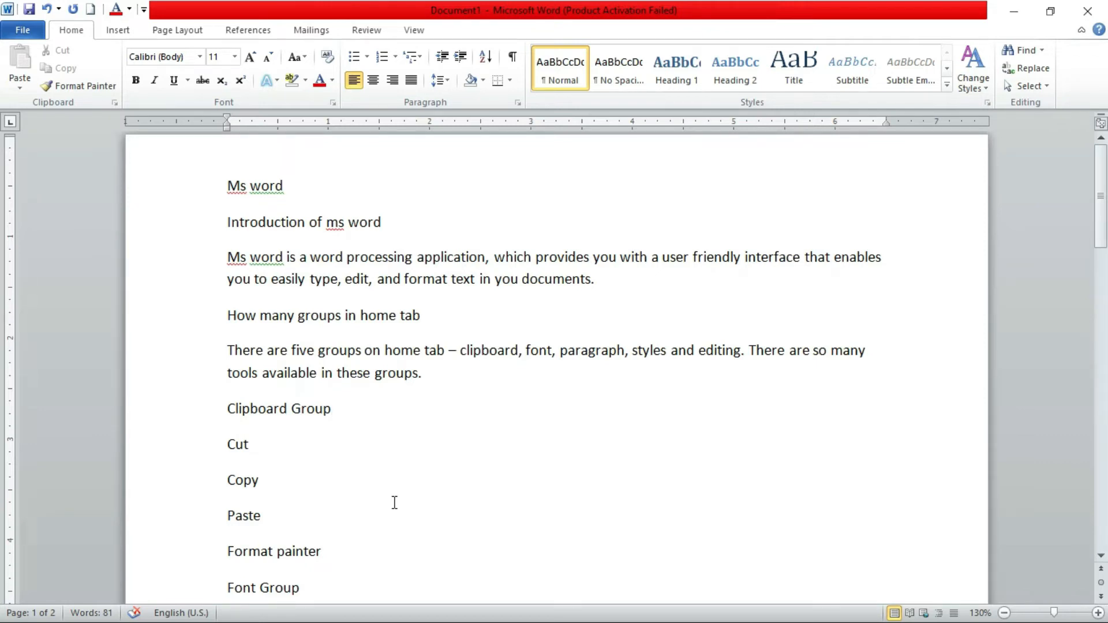
Change the font of the entire document text to Berlin Sans FB Demi
key(ctrl+a)
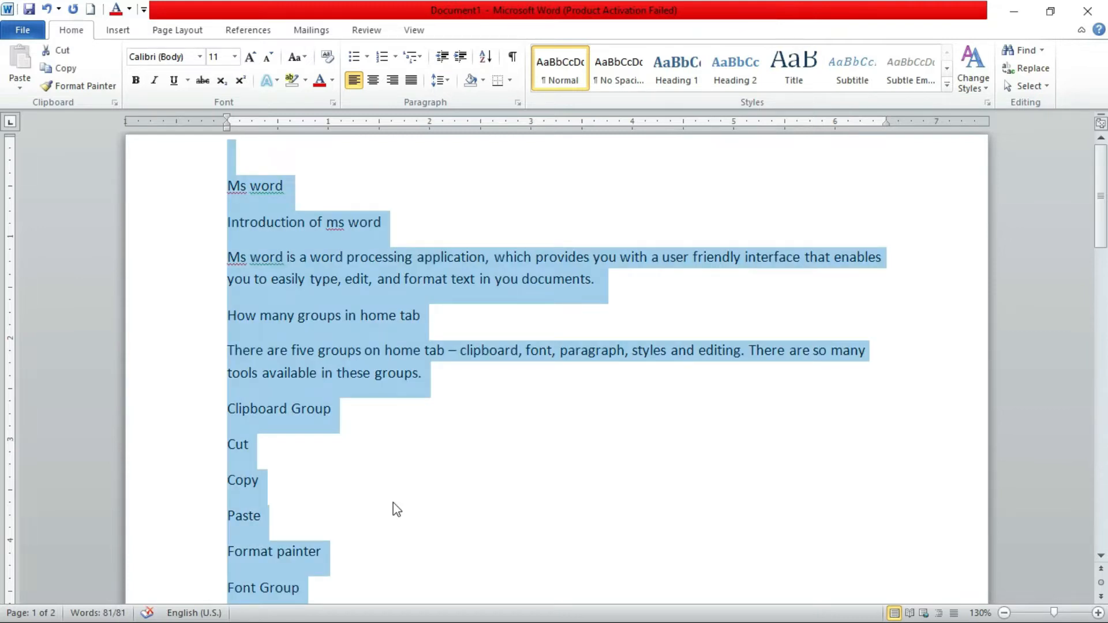
scroll(397, 509, down, 20)
scroll(393, 549, up, 10)
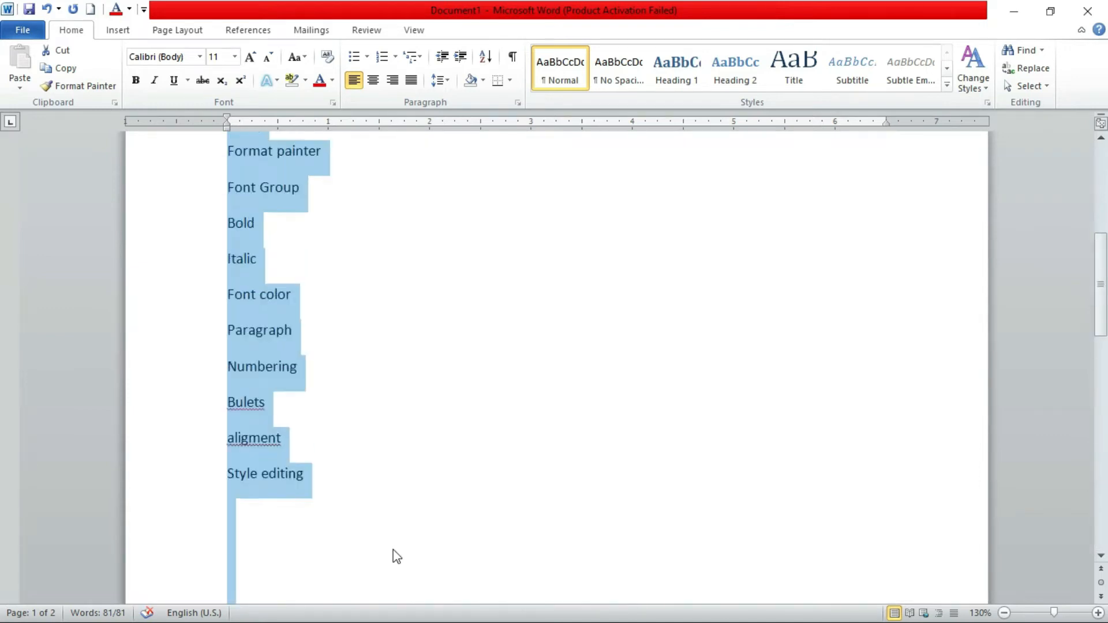
scroll(393, 550, up, 8)
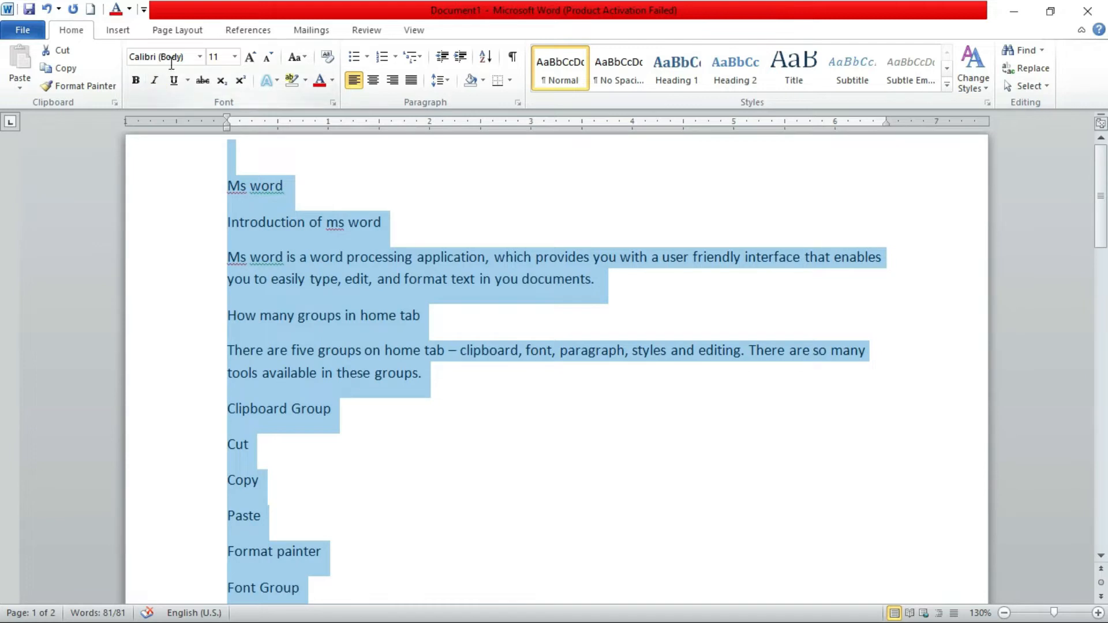
click(200, 57)
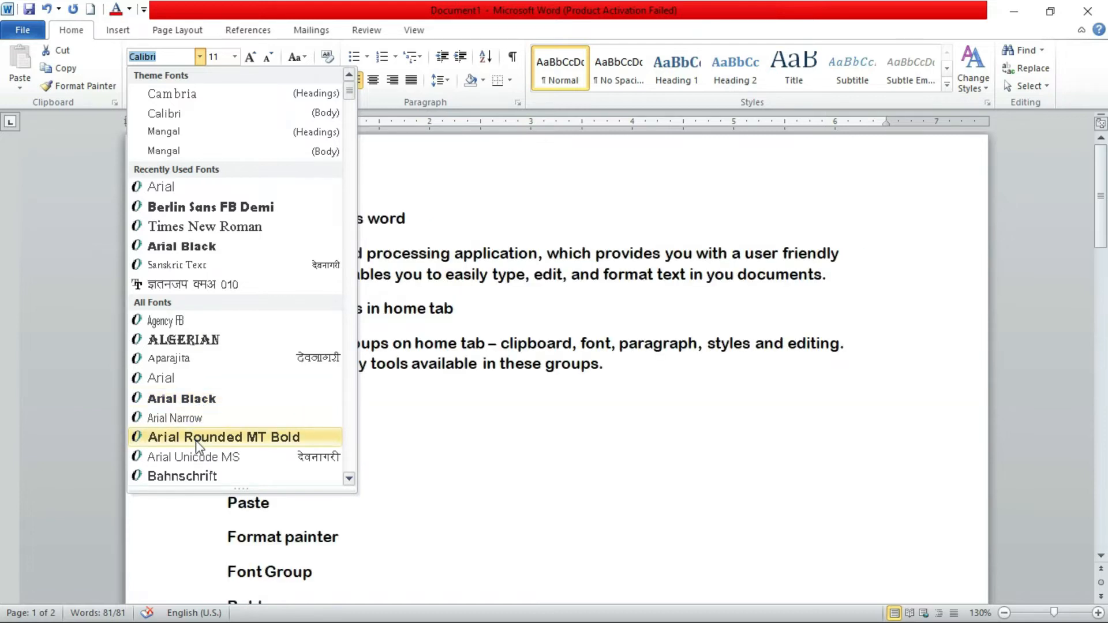
scroll(211, 384, down, 3)
scroll(211, 384, down, 1)
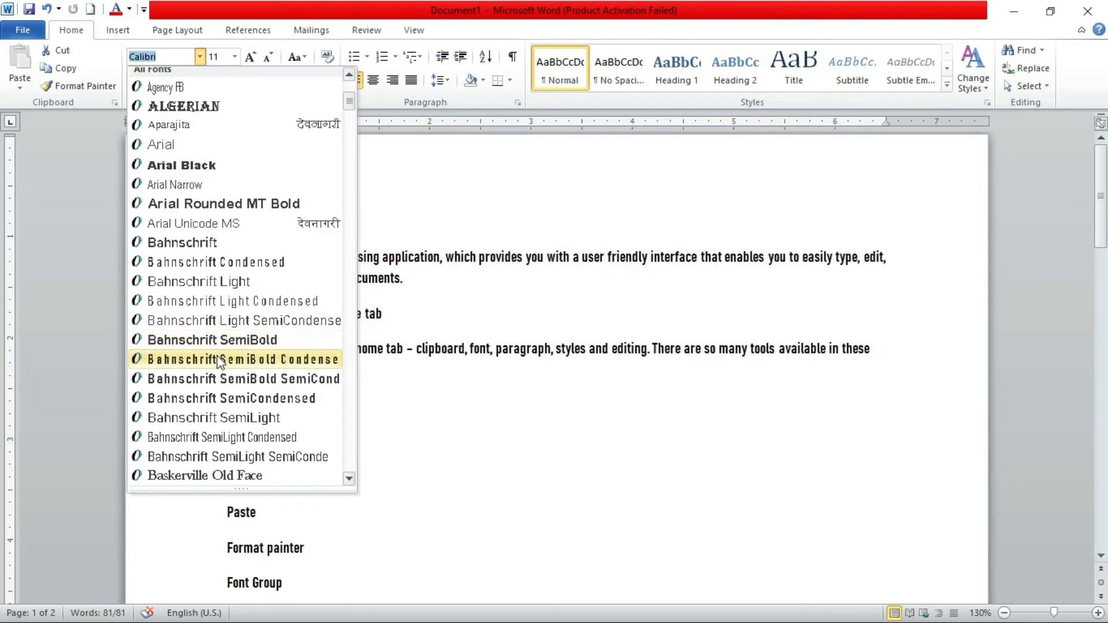
scroll(218, 378, down, 1)
scroll(219, 397, down, 1)
scroll(219, 397, down, 2)
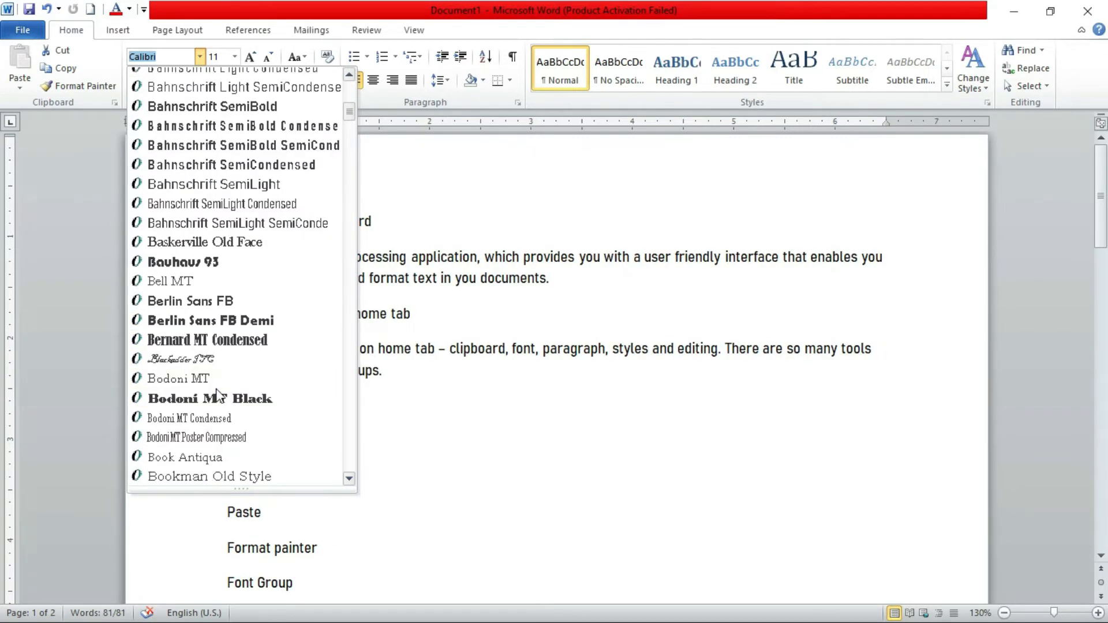
click(230, 324)
scroll(494, 408, down, 8)
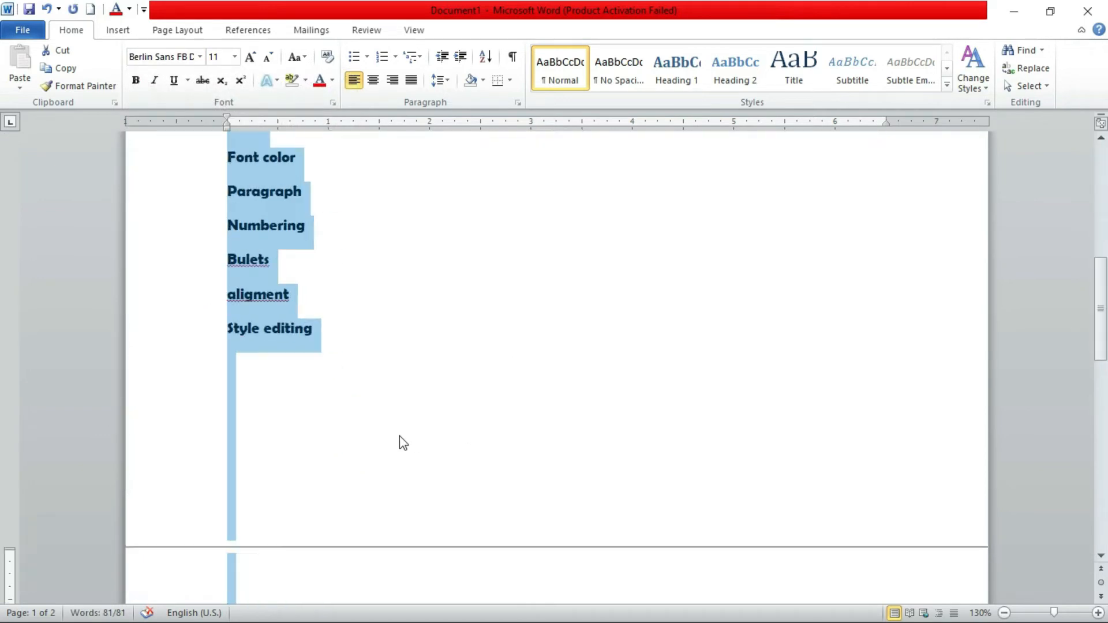
scroll(400, 437, up, 6)
scroll(399, 436, up, 3)
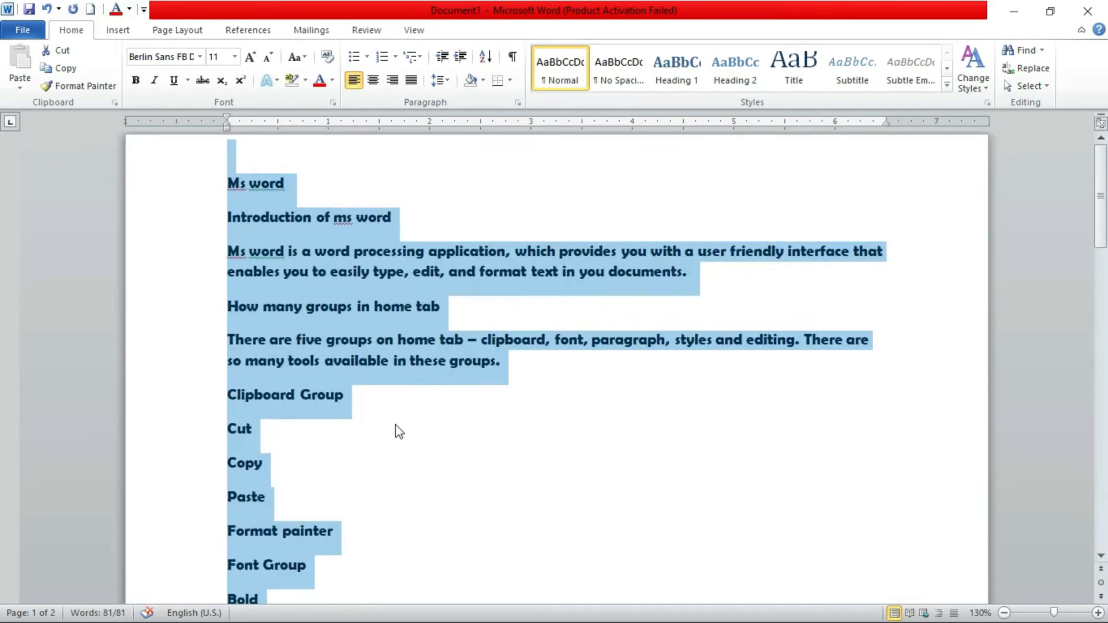
Change the font of the entire document text to the Cambria headings theme font
click(199, 56)
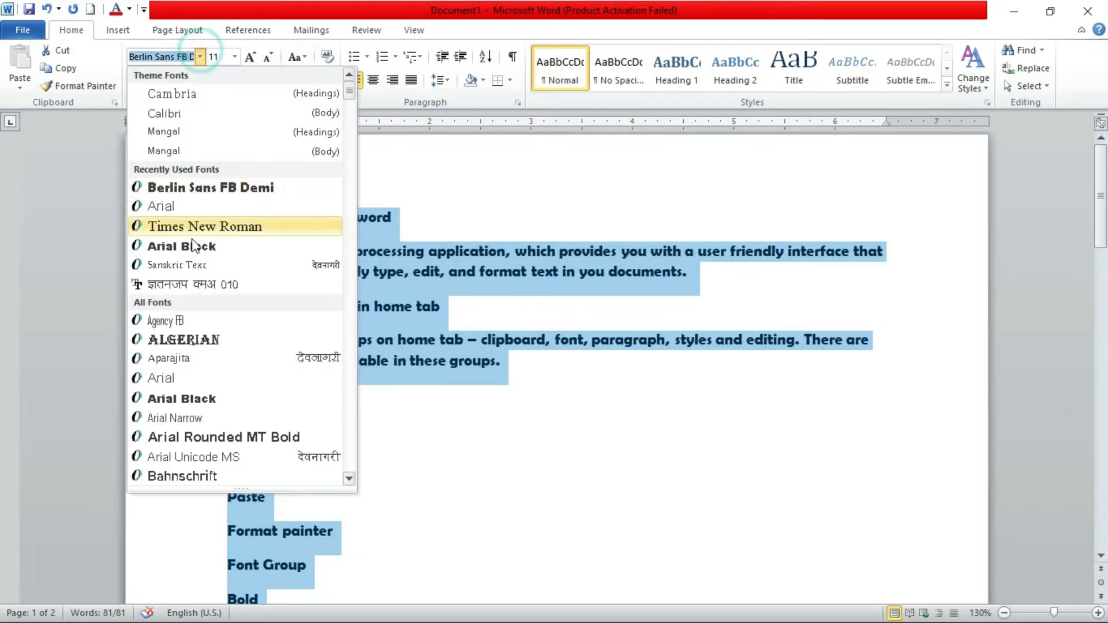
click(203, 96)
click(312, 201)
click(287, 254)
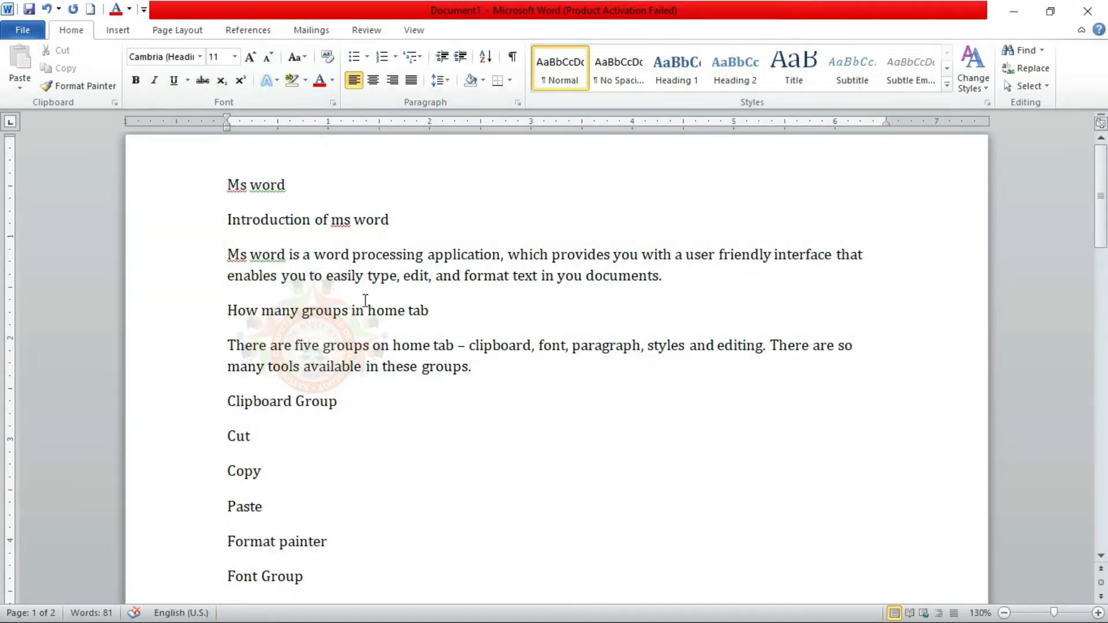
click(365, 310)
Select all the document text and set its font size to 11
key(ctrl+a)
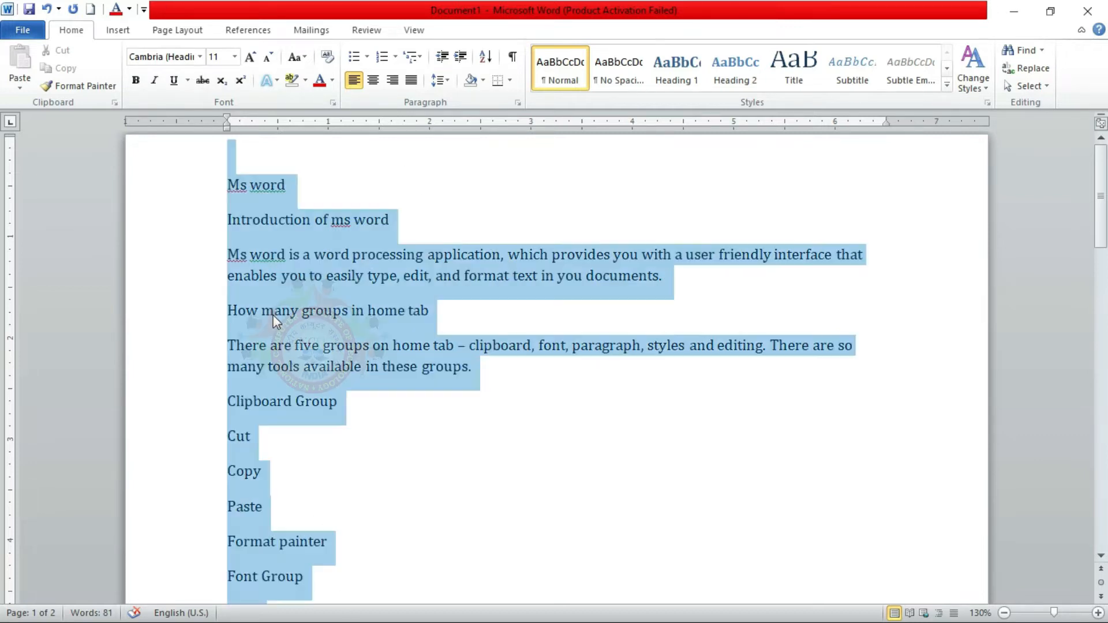
click(199, 56)
scroll(227, 271, down, 8)
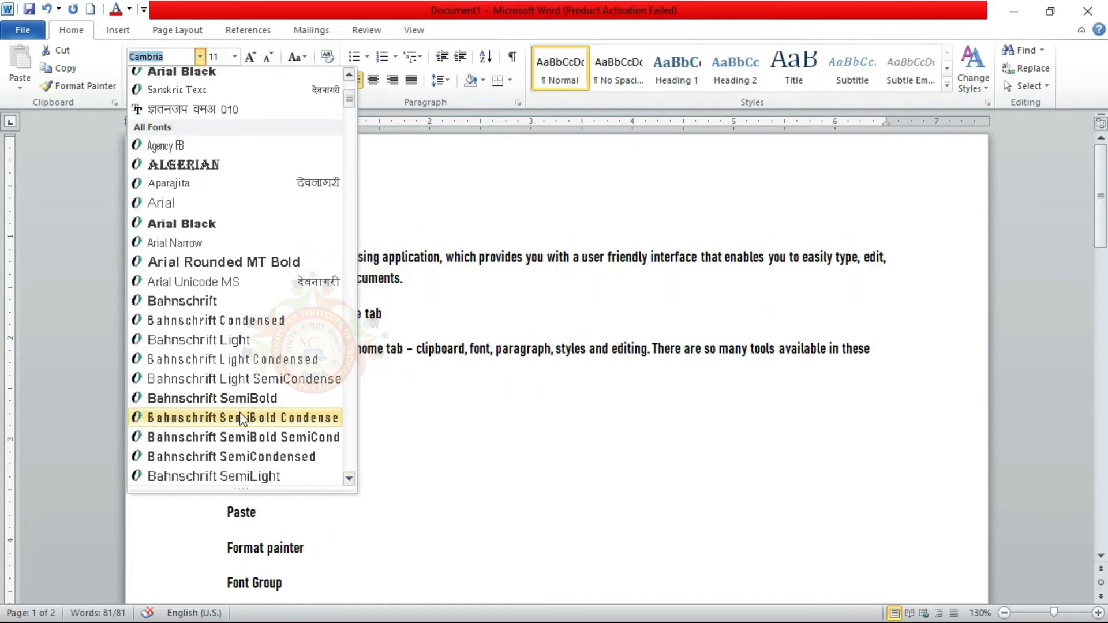
scroll(227, 113, up, 3)
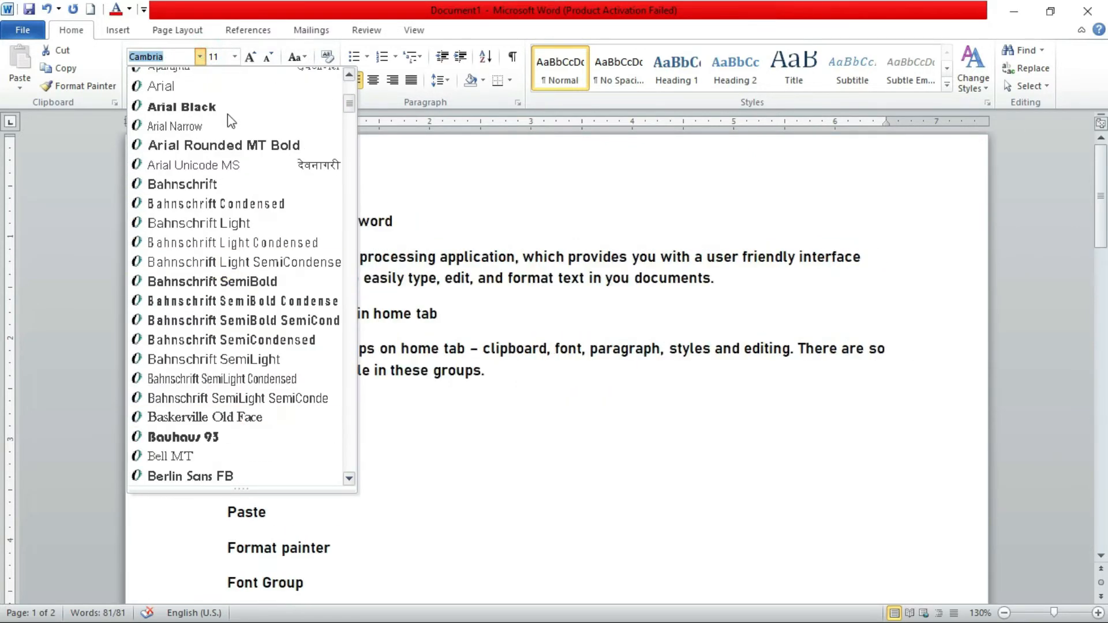
click(234, 56)
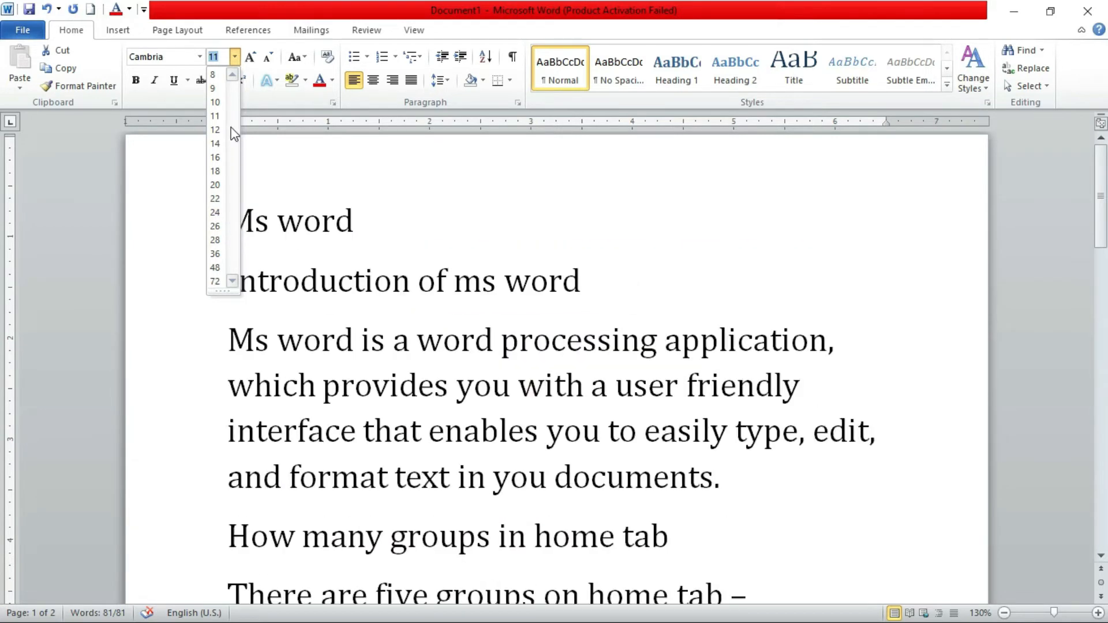
click(221, 113)
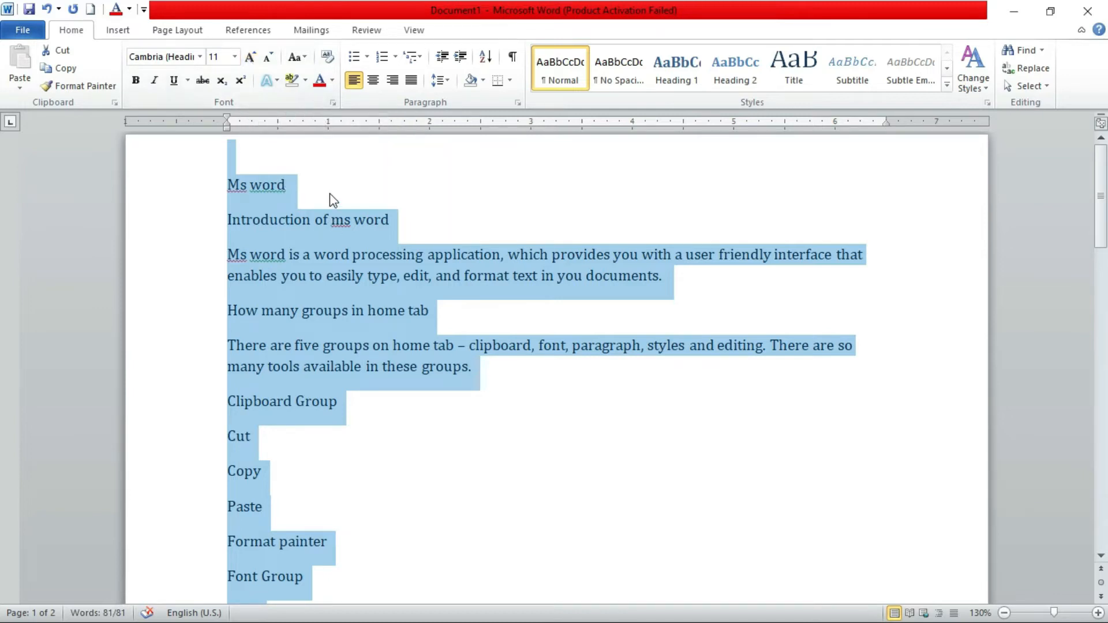
Enlarge the title line "Ms word" step by step to font size 28 with Grow Font
click(329, 193)
drag(303, 187, 225, 190)
click(250, 57)
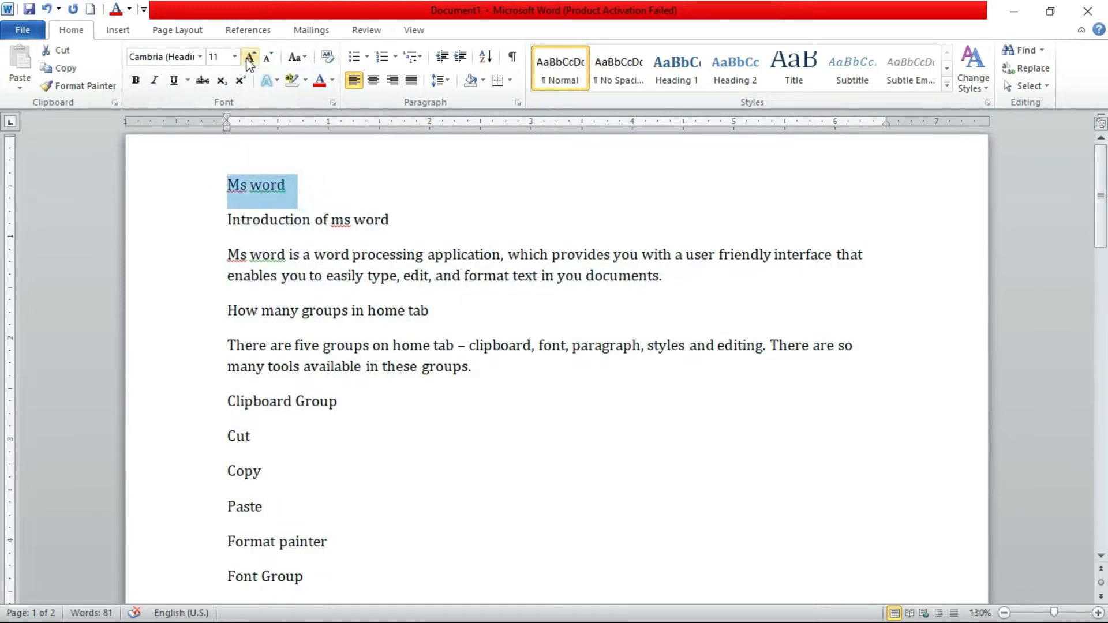
click(250, 57)
click(250, 57)
click(250, 58)
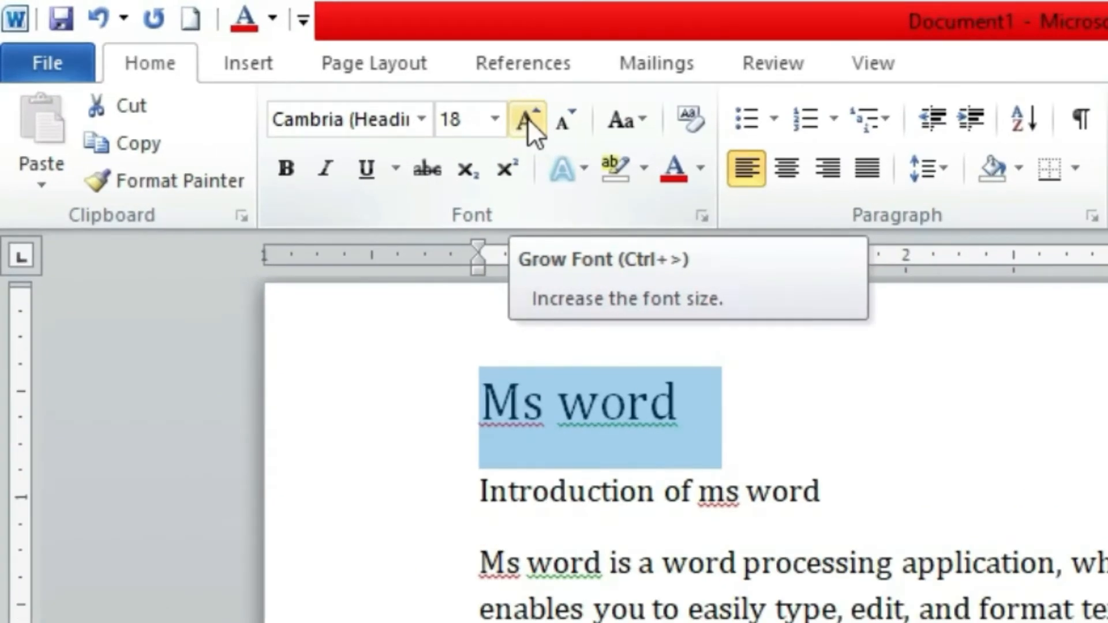
click(527, 118)
click(527, 118)
click(527, 118)
click(527, 118)
click(528, 119)
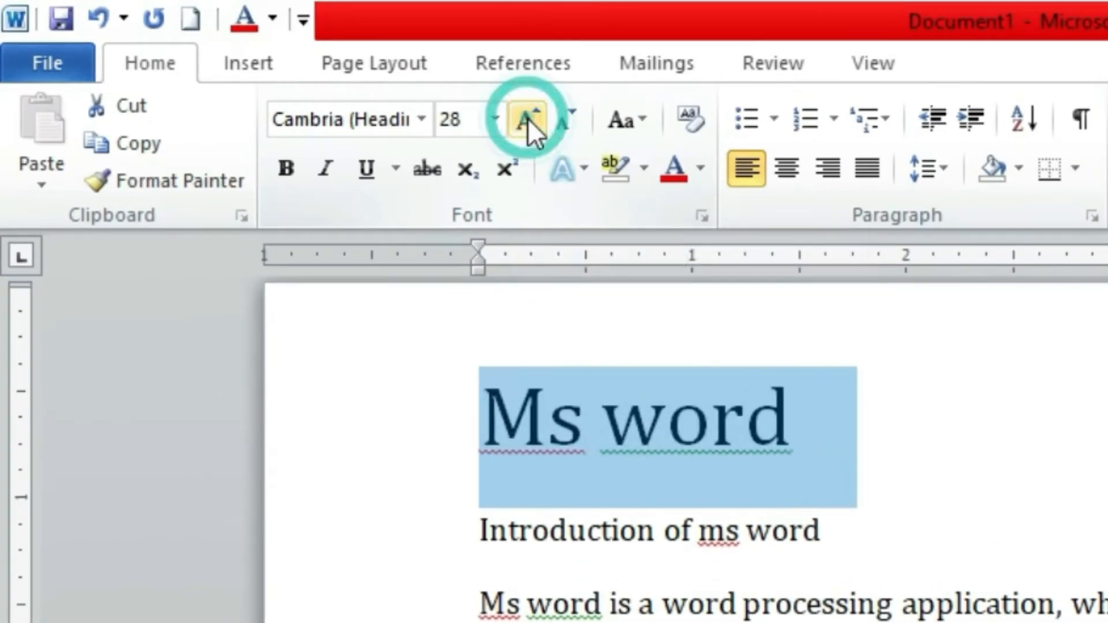
Reduce the title line's font size step by step to 18 with Shrink Font
click(568, 119)
click(568, 120)
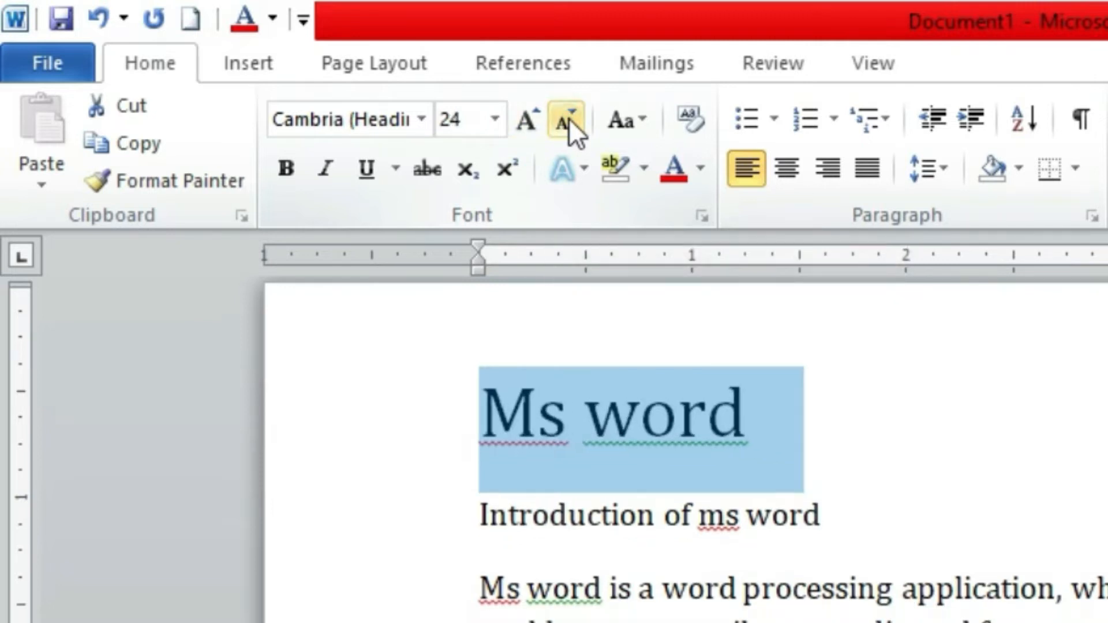
click(567, 119)
click(568, 119)
click(568, 119)
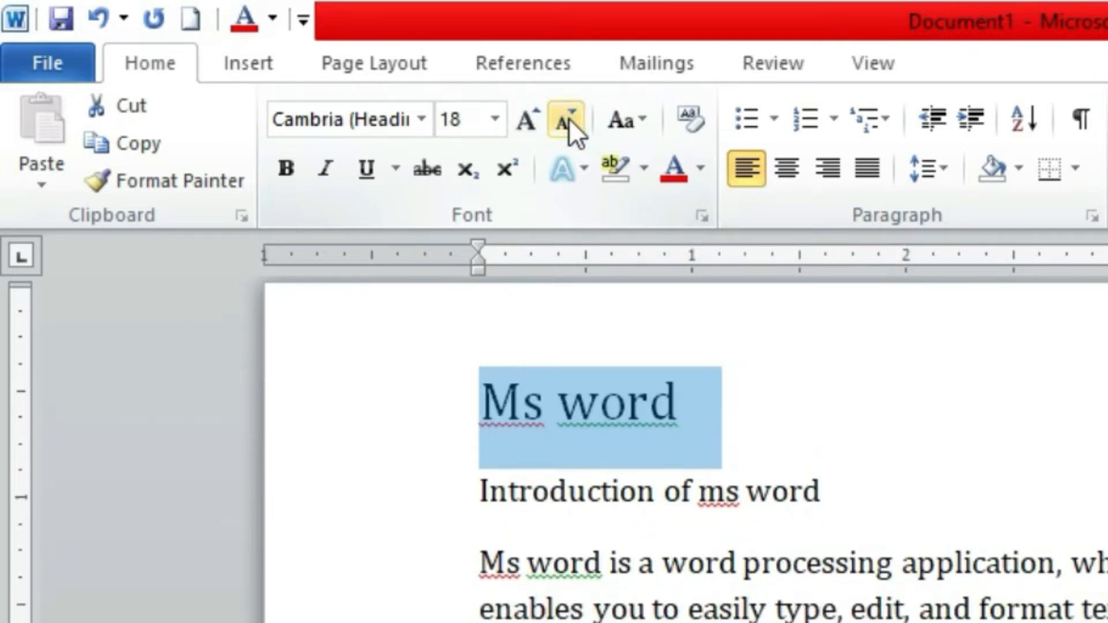
Apply the lowercase option to the title line, followed by UPPERCASE, with Change Case
click(653, 119)
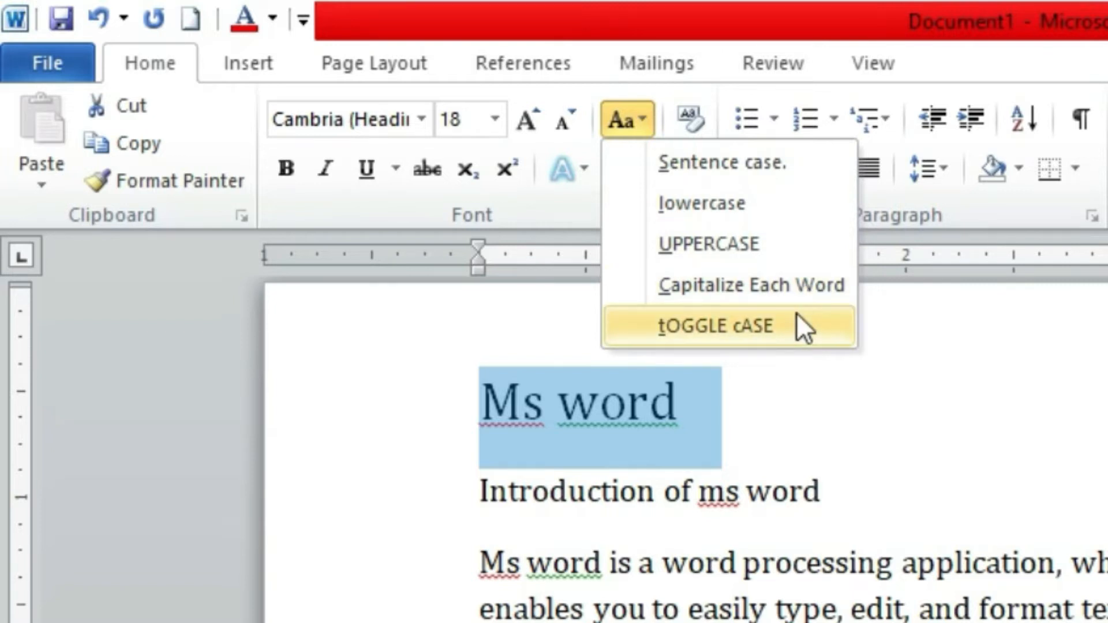
key(Escape)
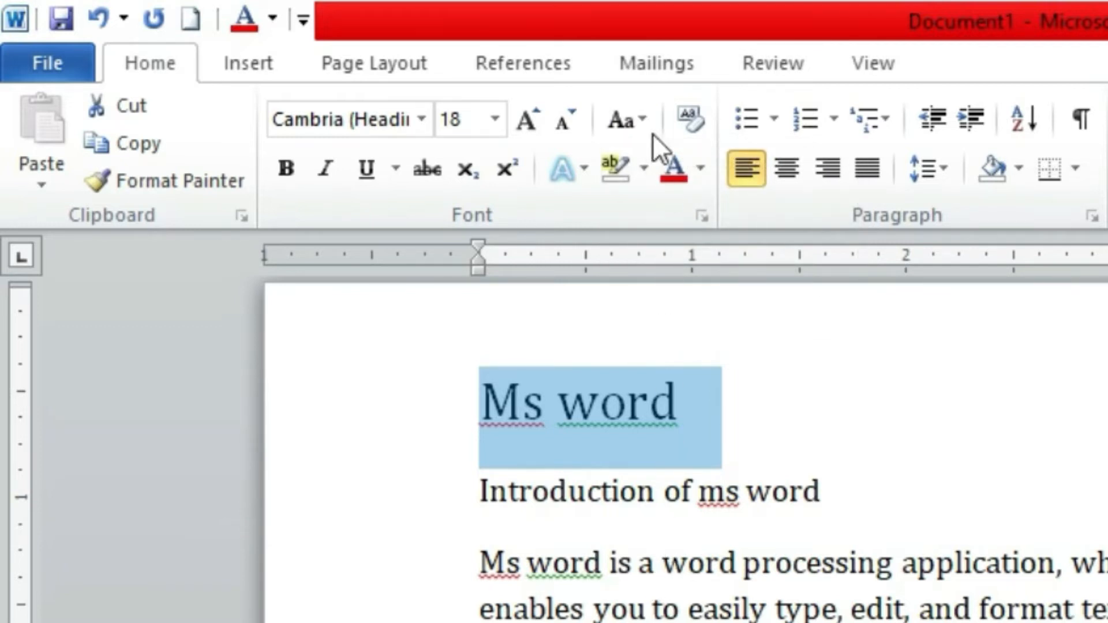
click(645, 118)
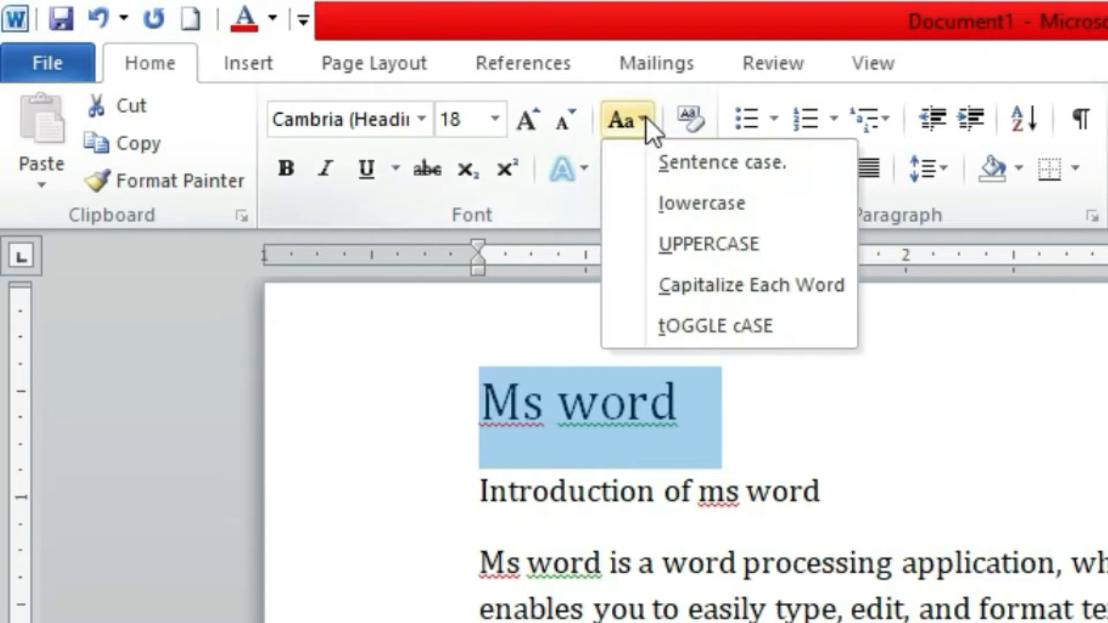
click(734, 202)
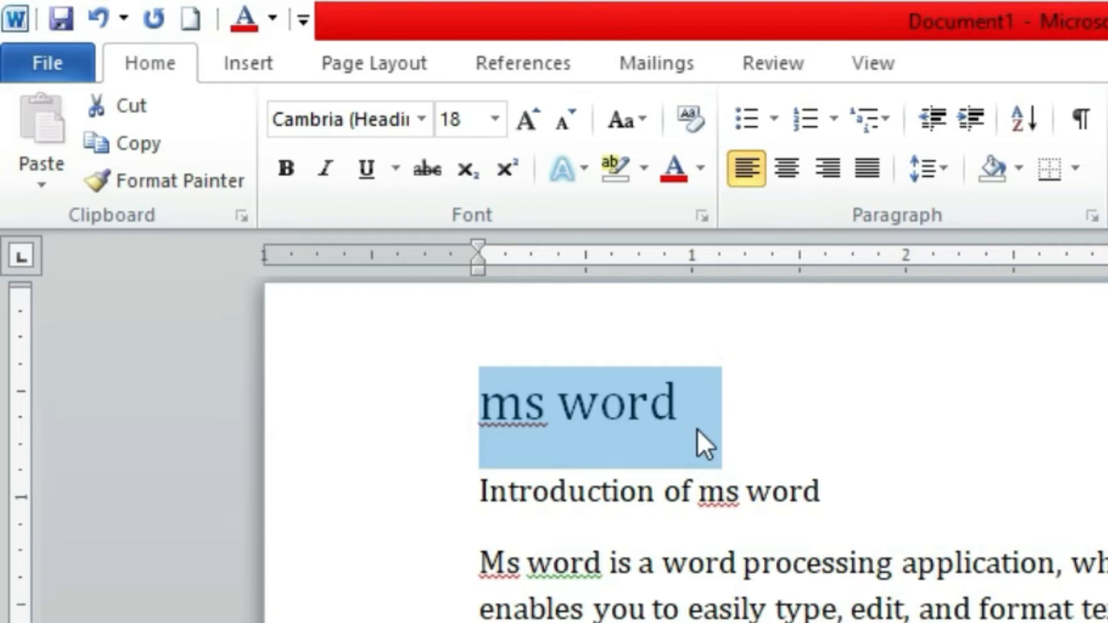
click(638, 120)
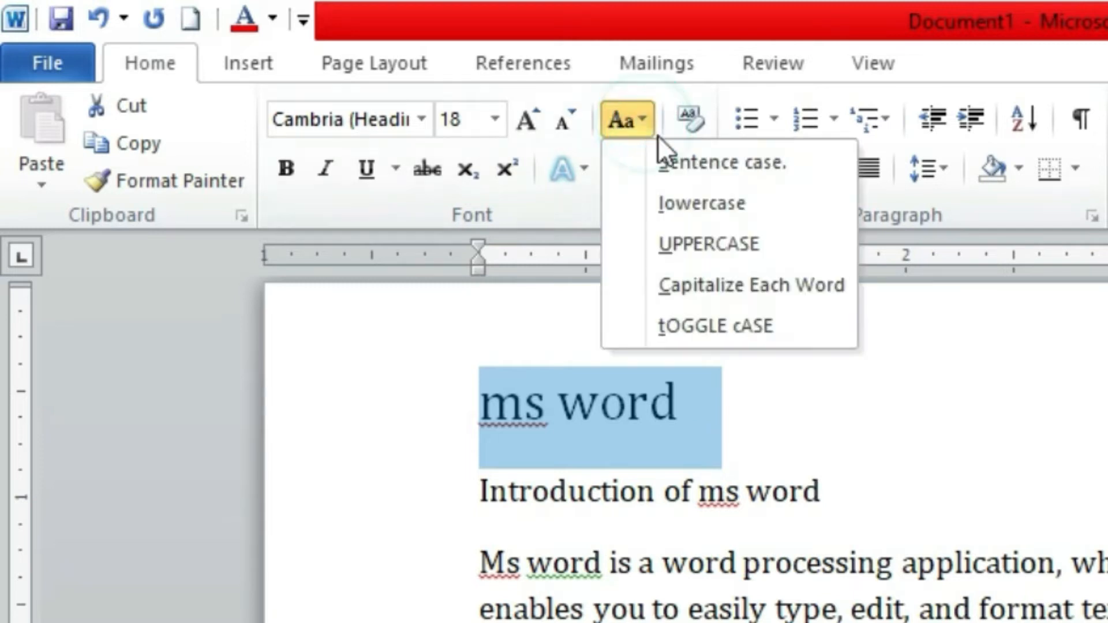
click(719, 244)
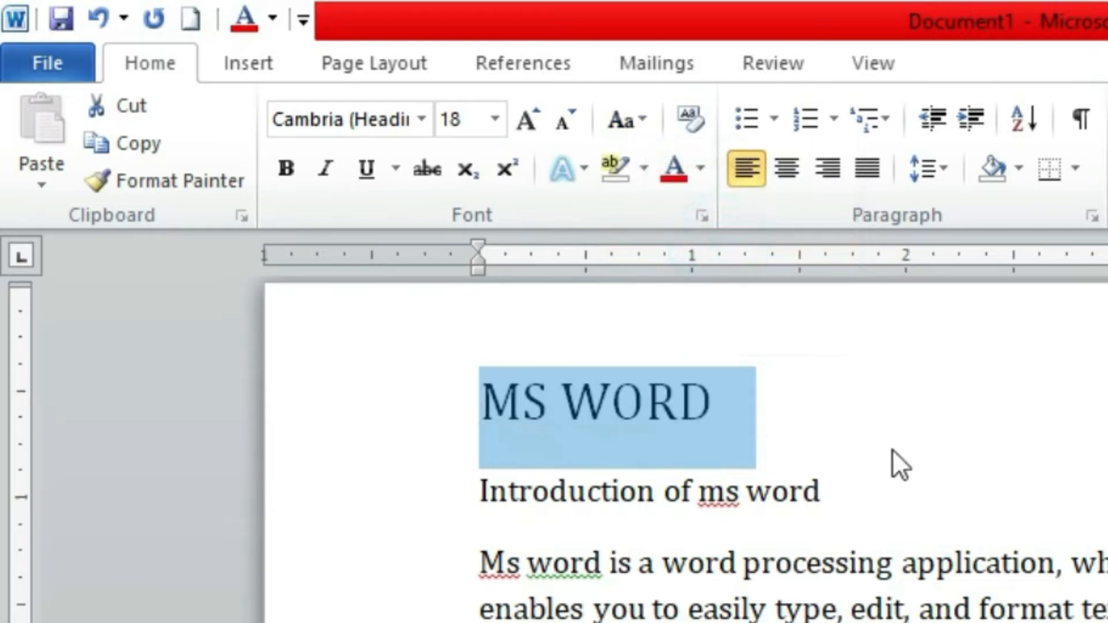
Apply Capitalize Each Word to the title line, followed by tOGGLE cASE, so it reads "mS wORD"
click(649, 115)
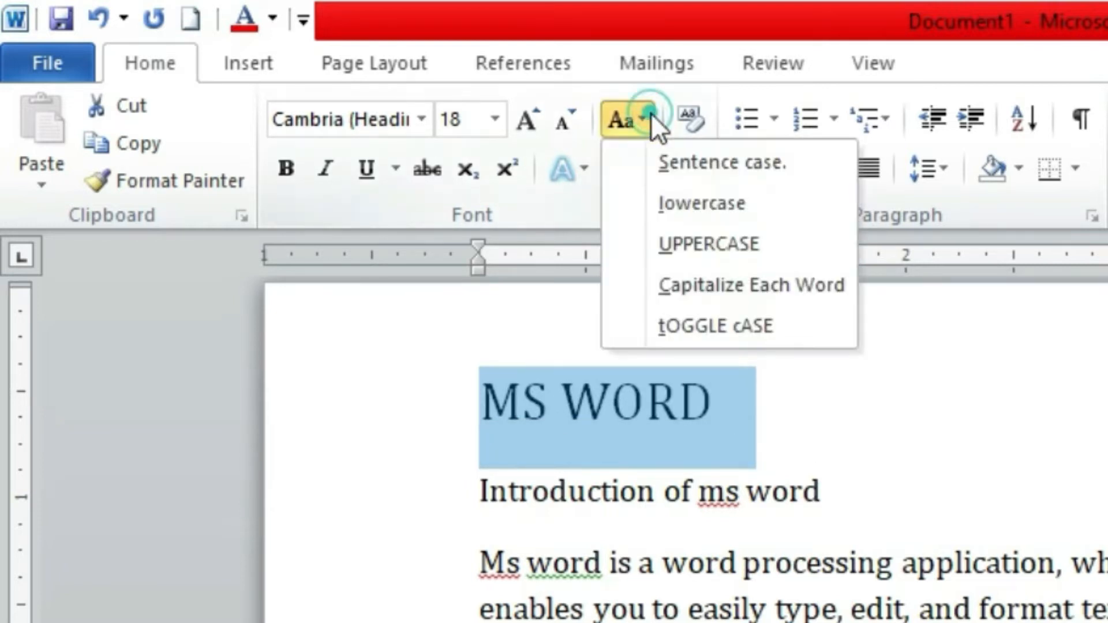
click(726, 299)
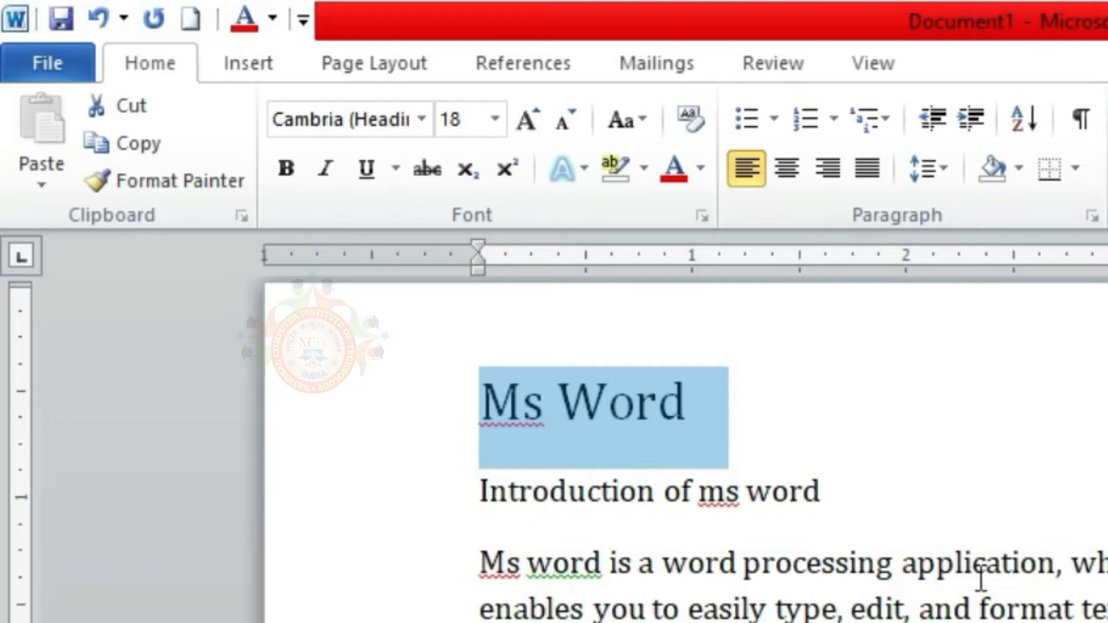
click(641, 116)
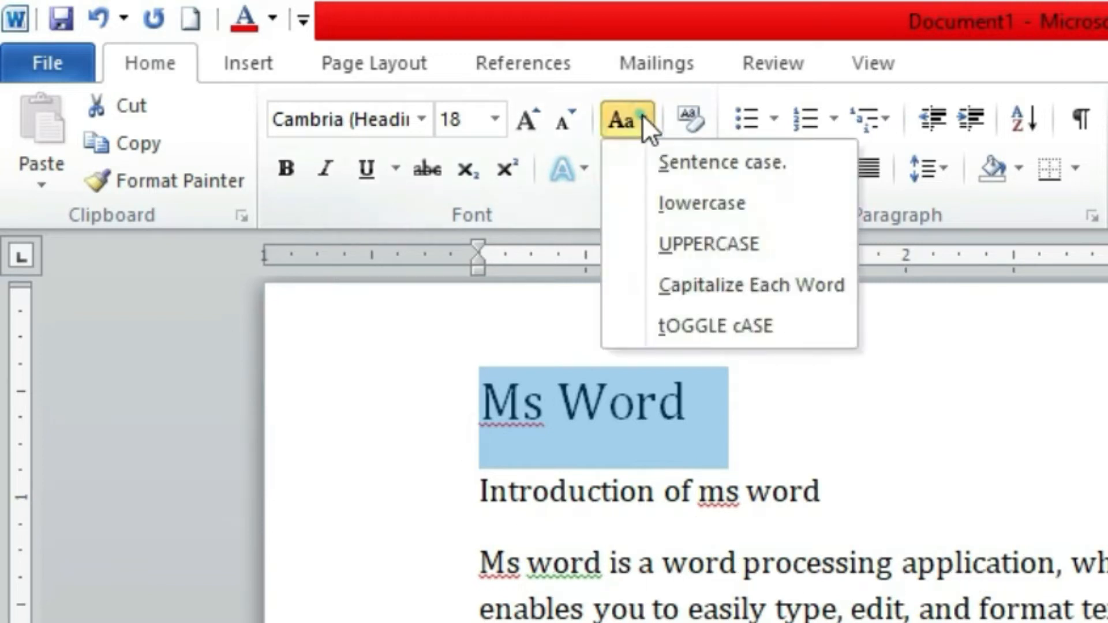
click(709, 326)
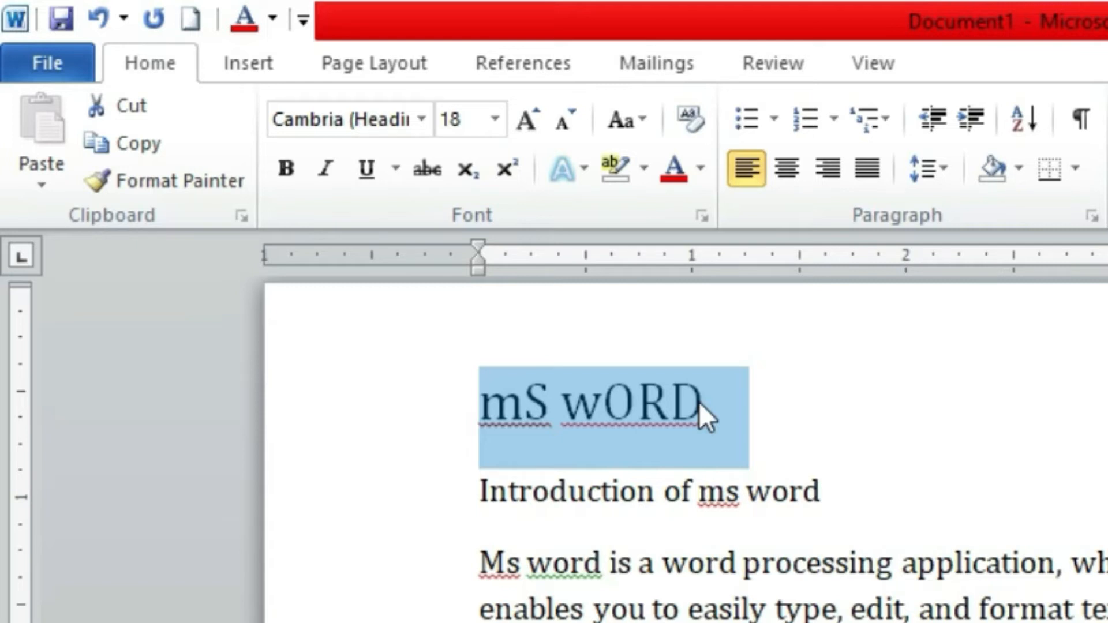
Convert the title line "mS wORD" to UPPERCASE with Change Case
click(650, 128)
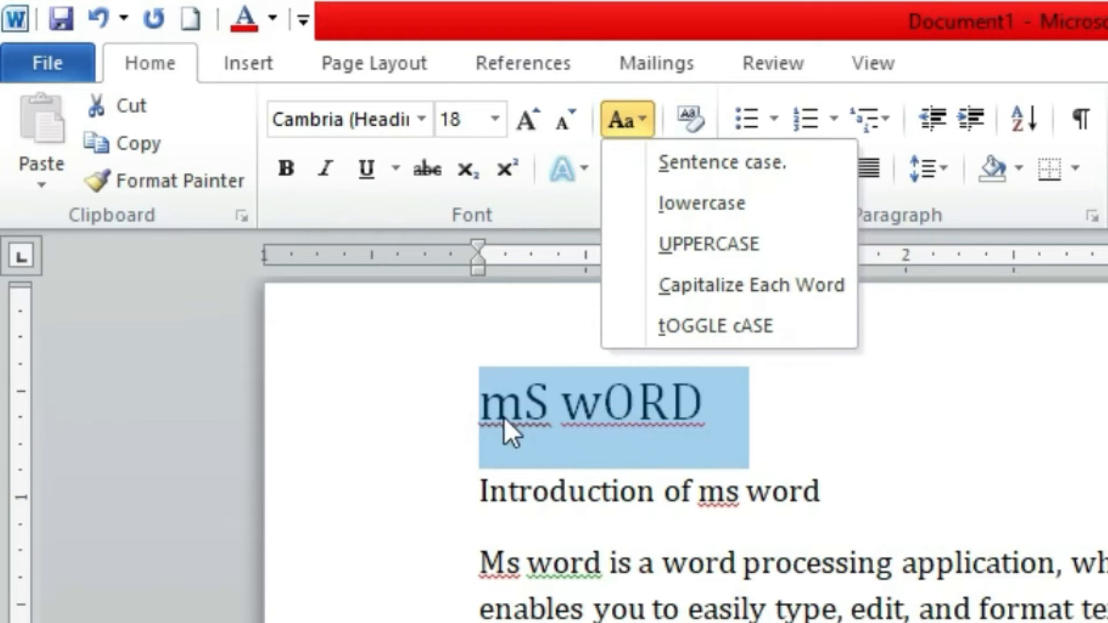
click(709, 251)
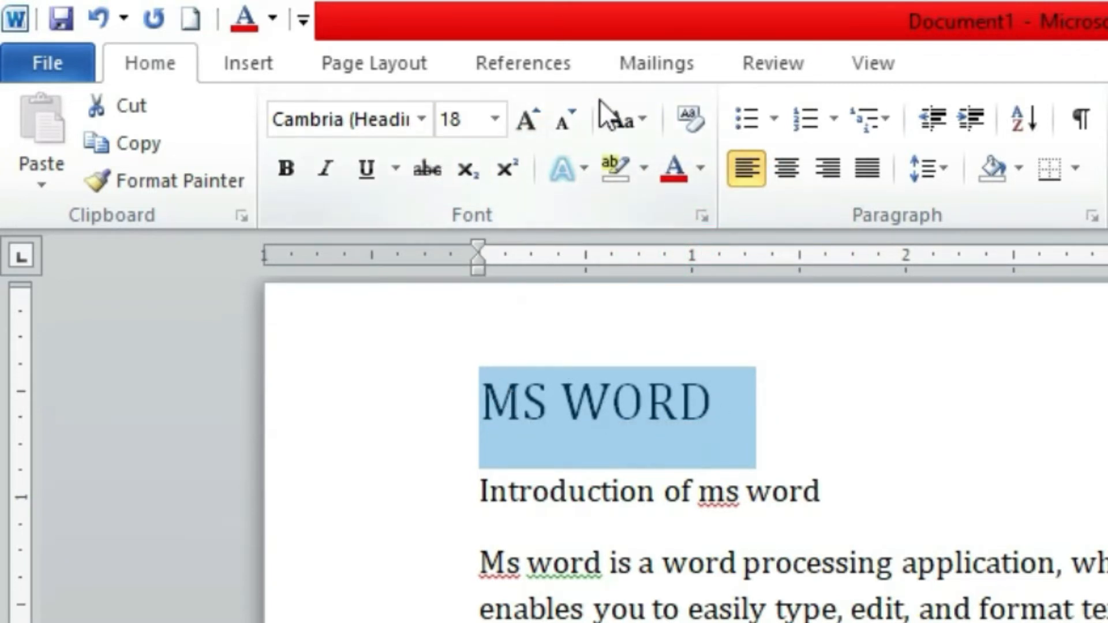
Enlarge the title line "MS WORD" to font size 22 and set its font to Arial Black
click(536, 117)
click(535, 117)
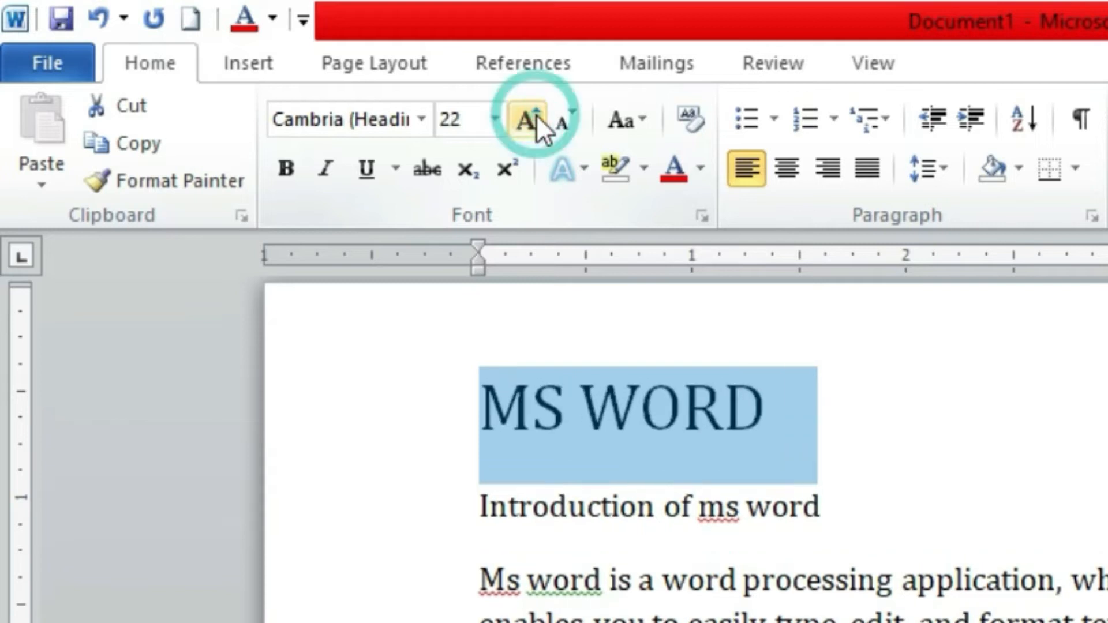
click(428, 123)
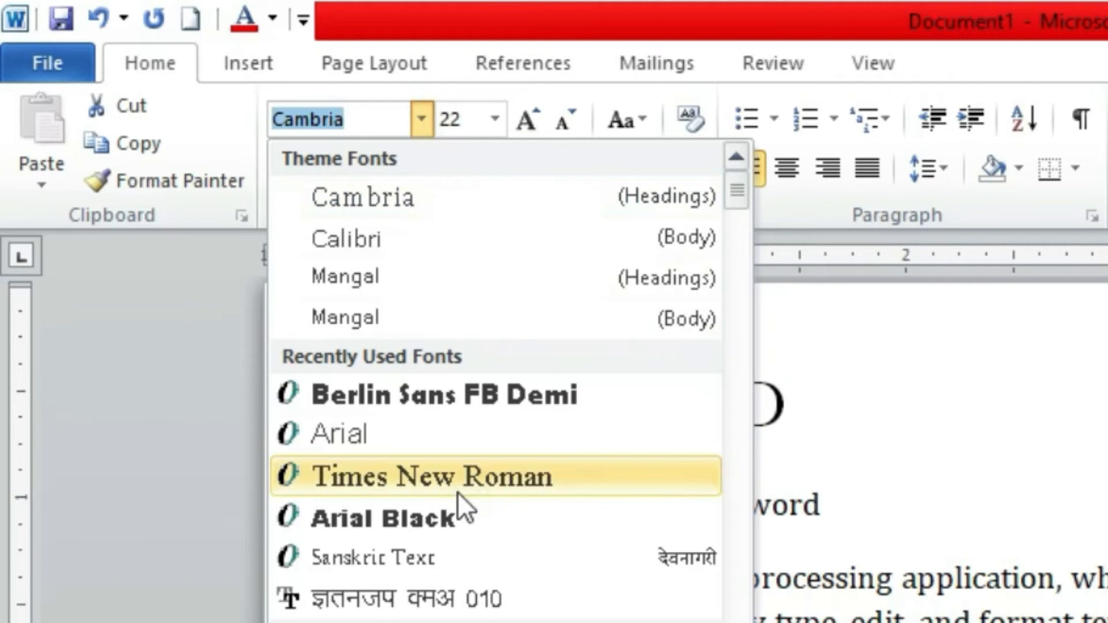
click(442, 516)
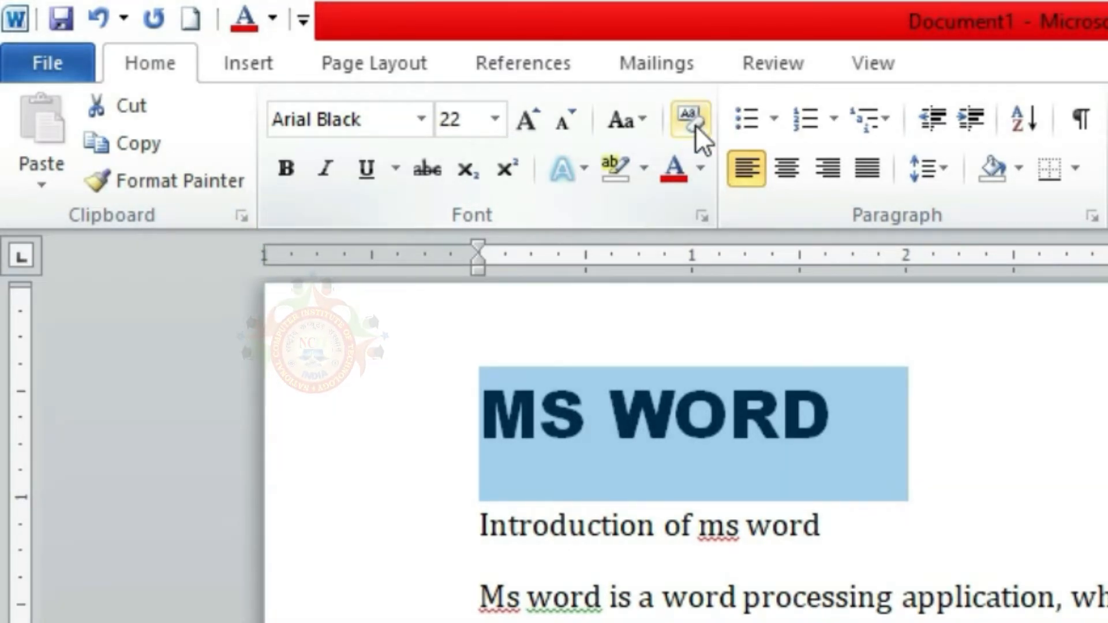
Clear all formatting from the title line "MS WORD" and select the line again
click(695, 116)
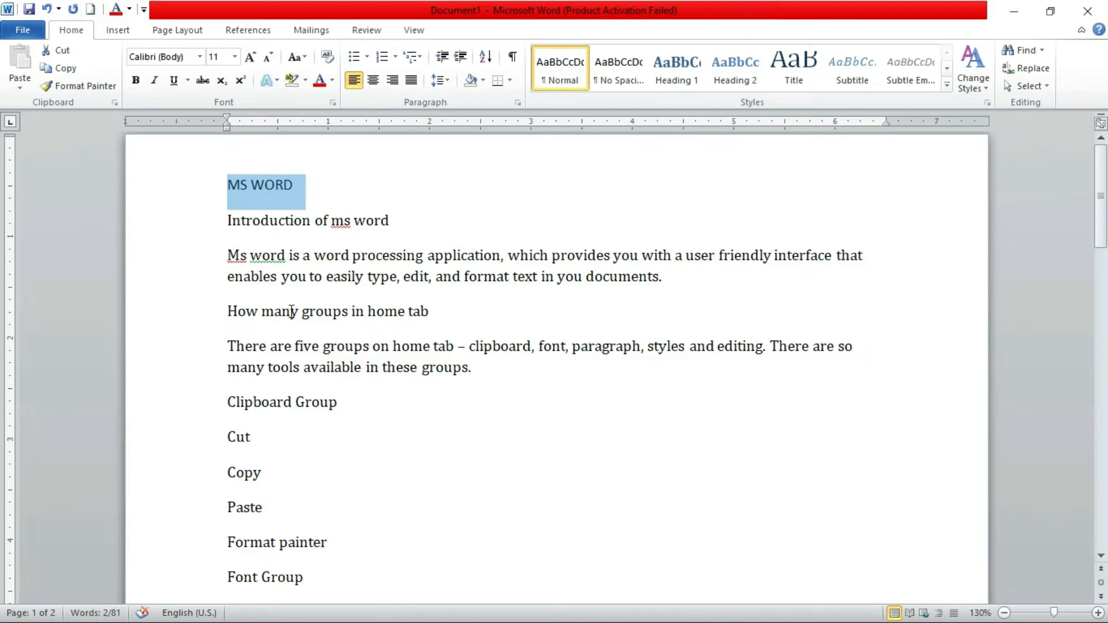
click(286, 255)
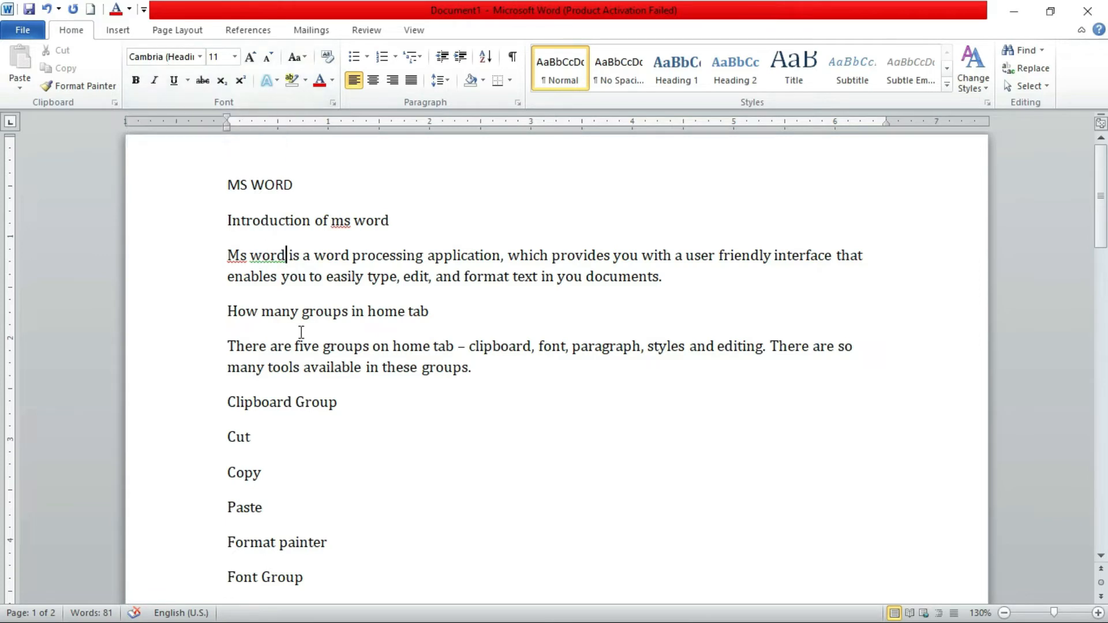
click(265, 185)
drag(299, 183, 229, 184)
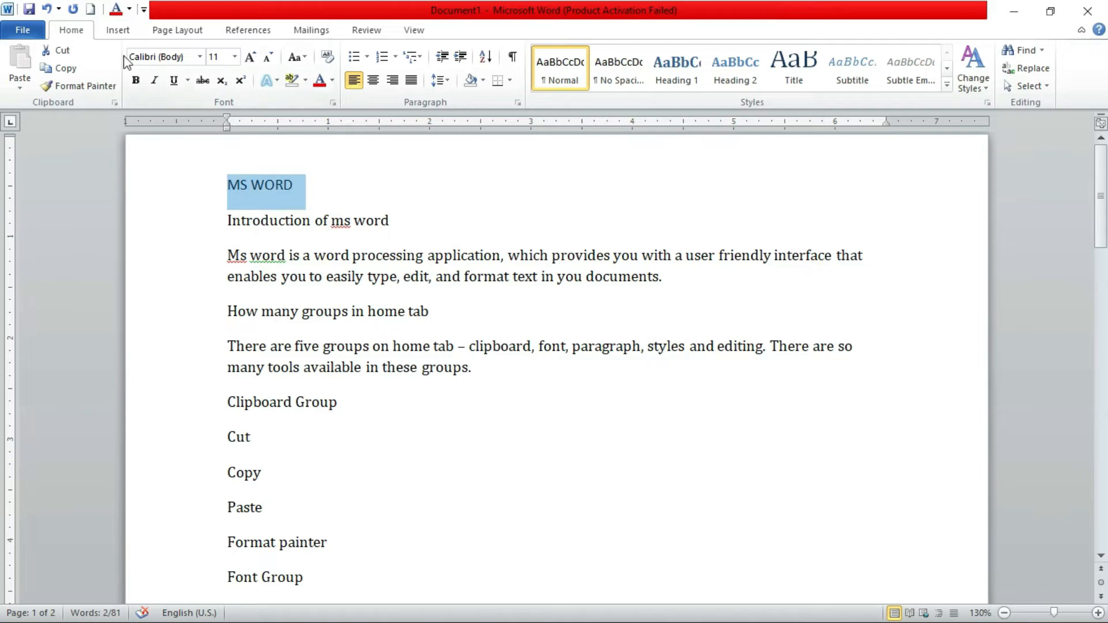
Undo the title's Clear All Formatting, redo it, and undo it once more
click(47, 9)
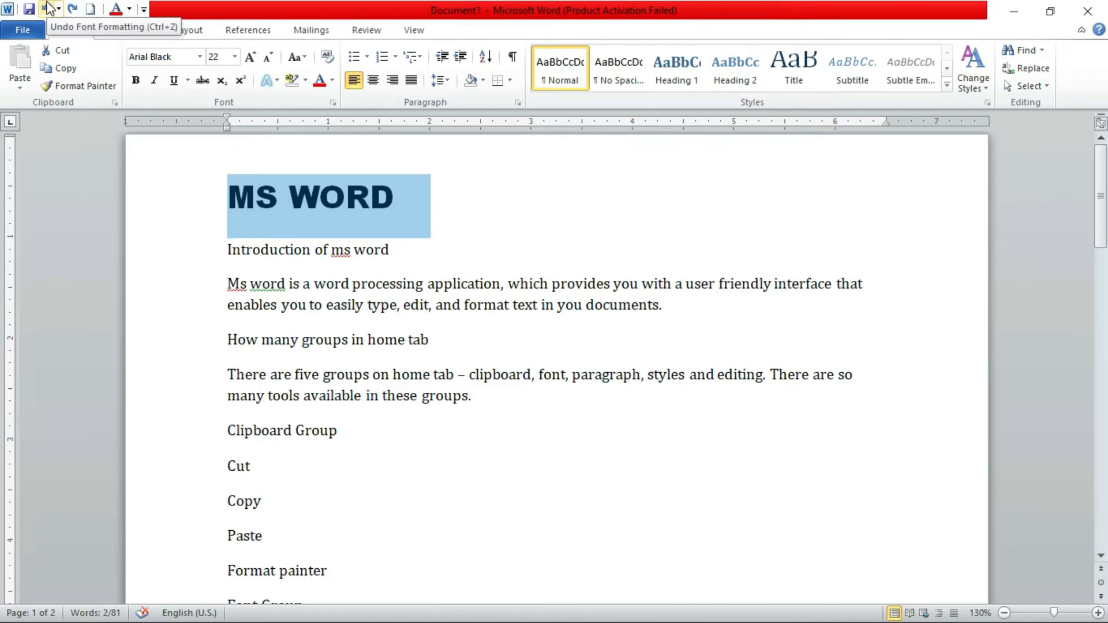
click(74, 9)
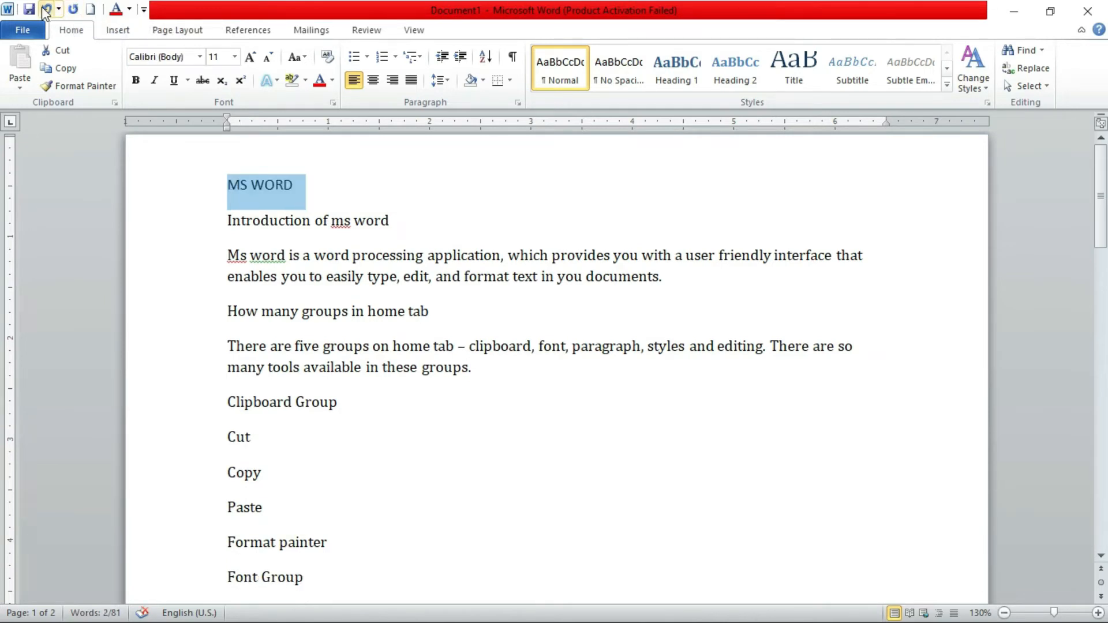
click(47, 9)
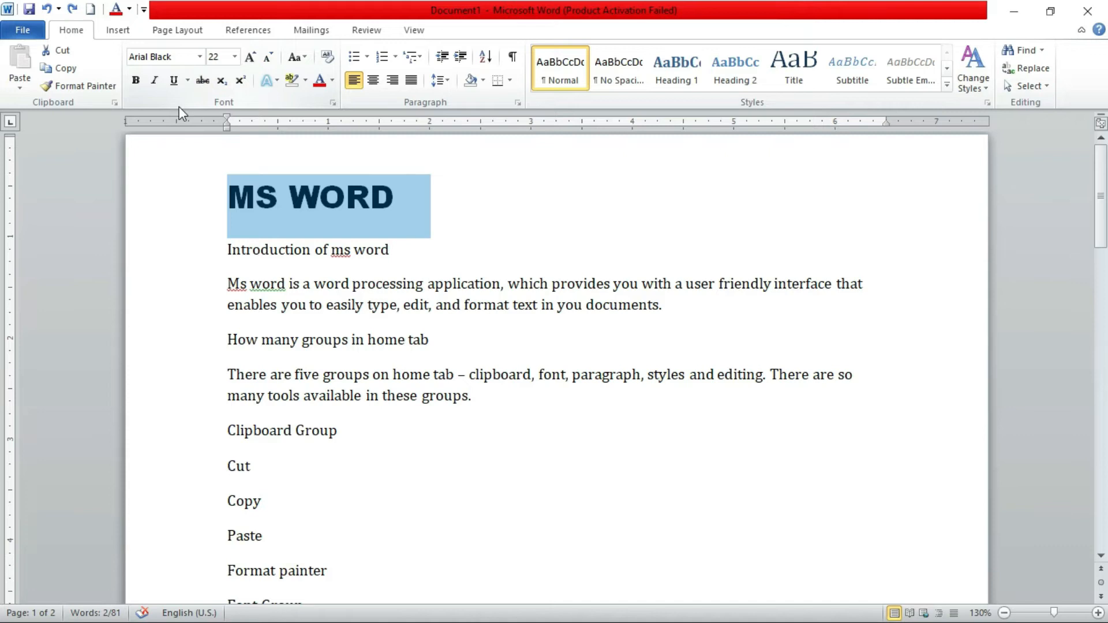
click(319, 250)
drag(227, 193, 382, 206)
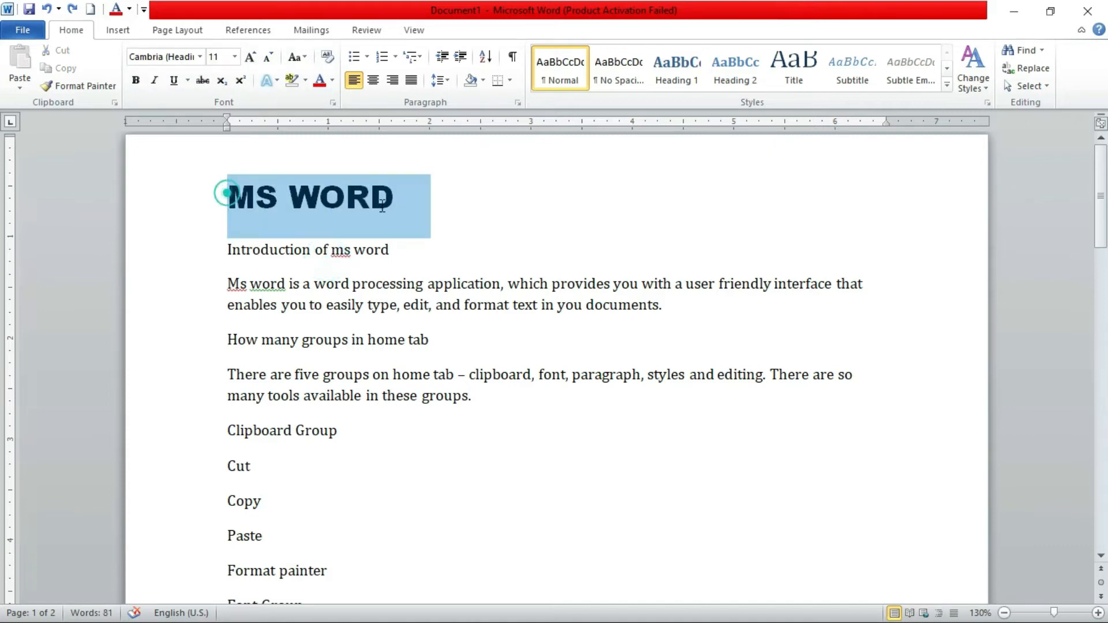
Set the font of the line "Introduction of ms word" to Arial
drag(400, 255, 257, 254)
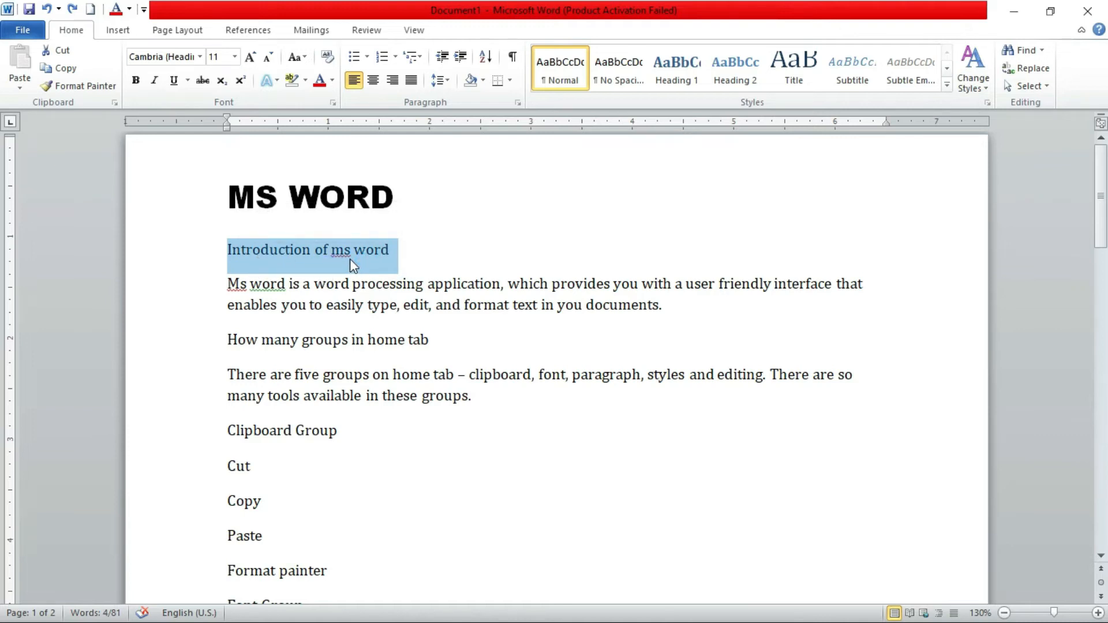
click(201, 57)
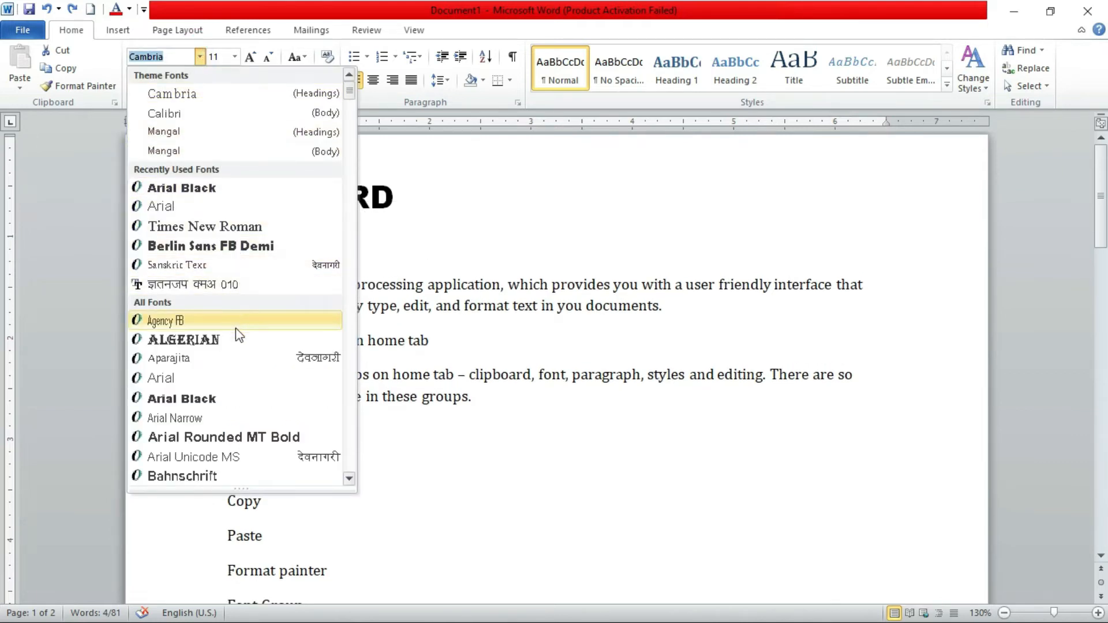
scroll(238, 381, down, 3)
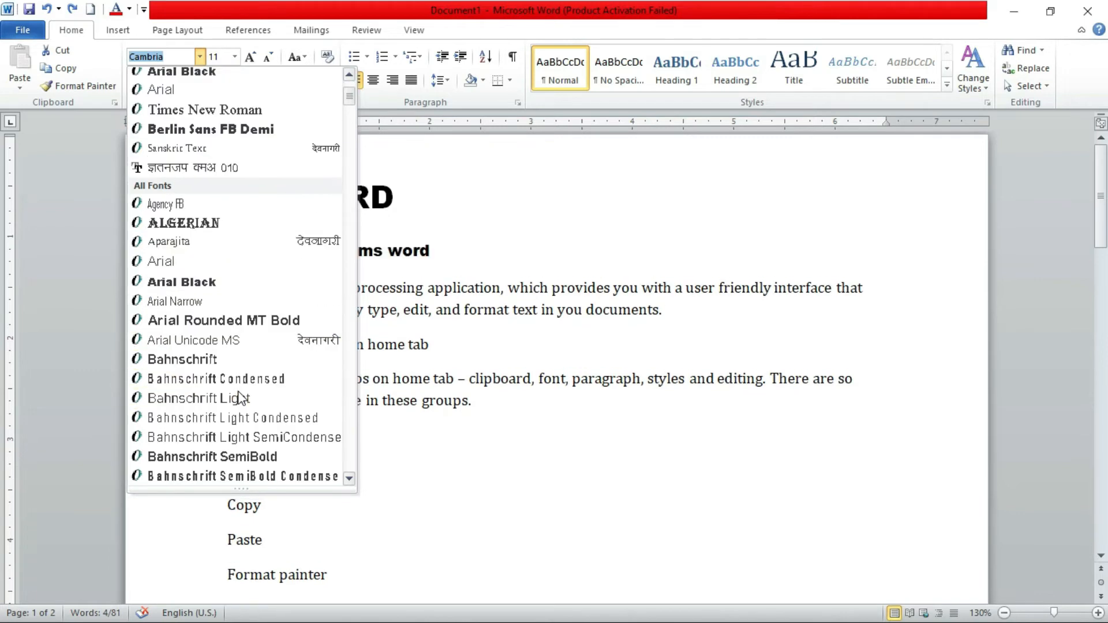
click(226, 209)
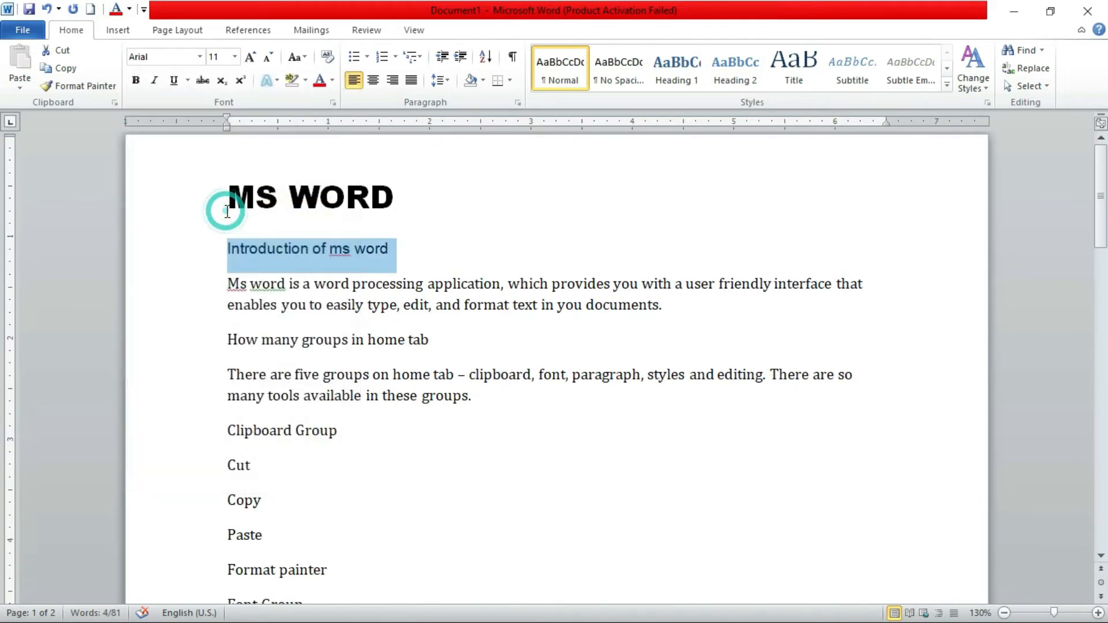
Apply bold, italic and underline to the line "Introduction of ms word", switching bold off and on again along the way
click(137, 82)
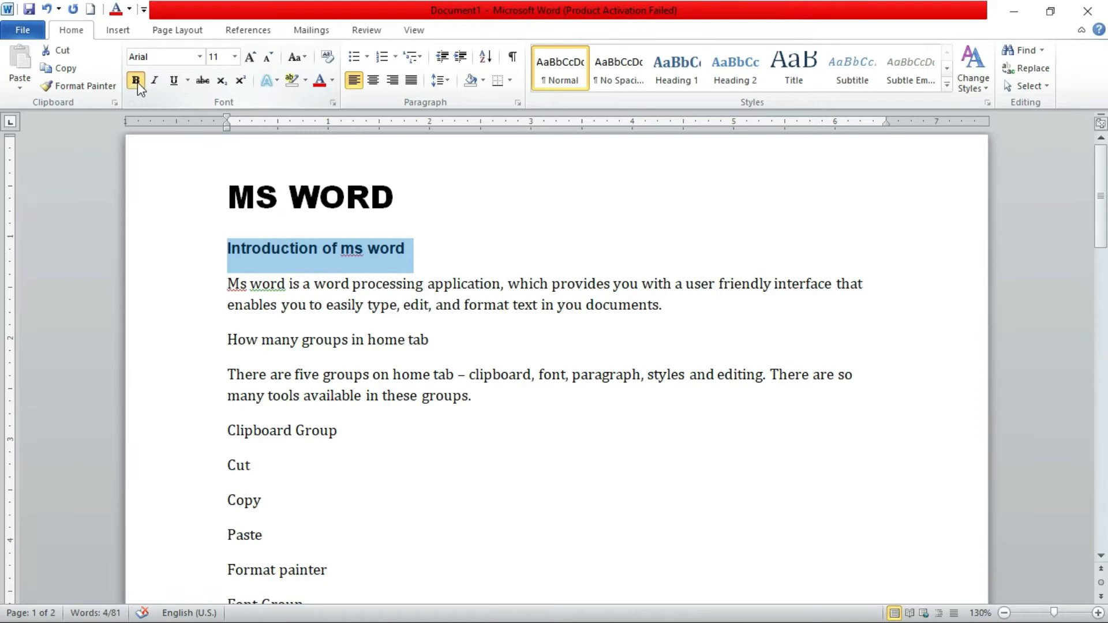
click(136, 81)
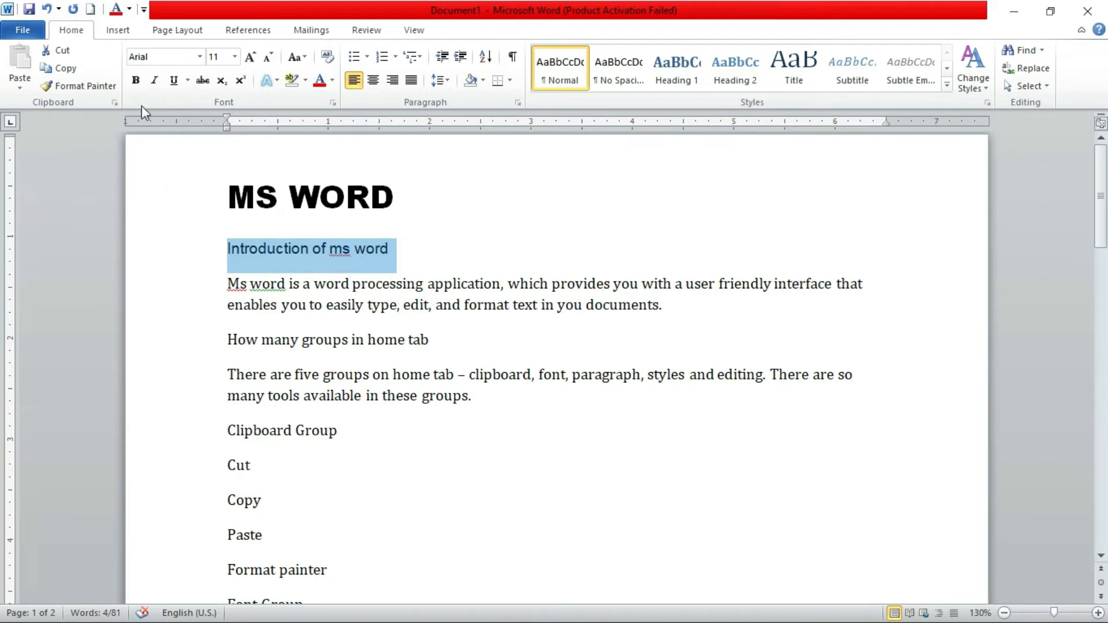
click(135, 82)
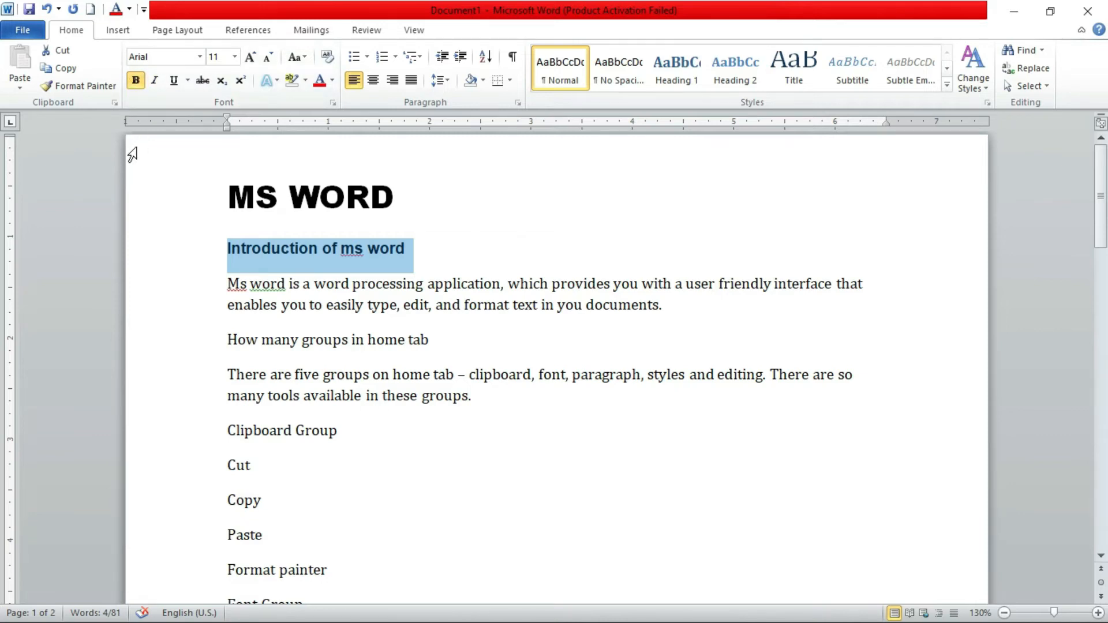
click(154, 82)
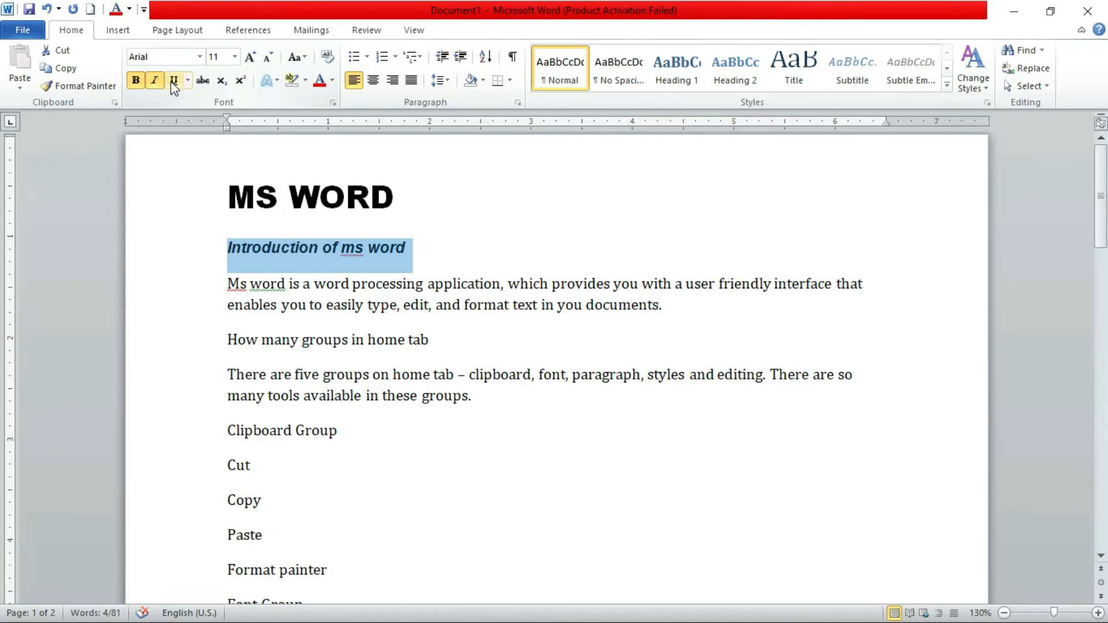
click(173, 80)
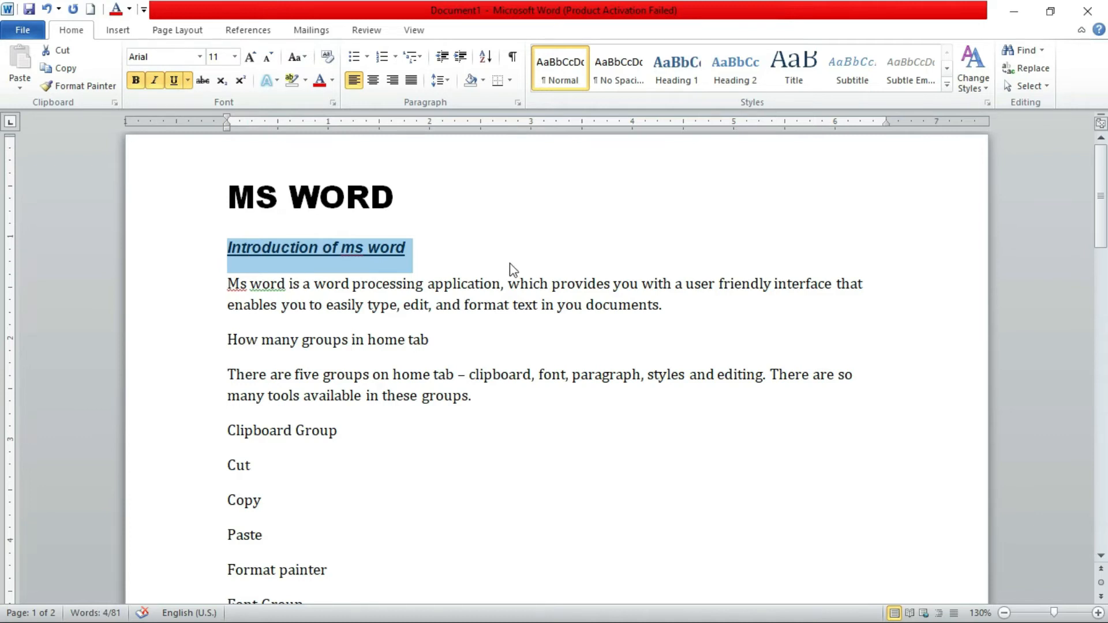
Enlarge the line "Introduction of ms word" to font size 16 and change its underline to a double line
click(251, 57)
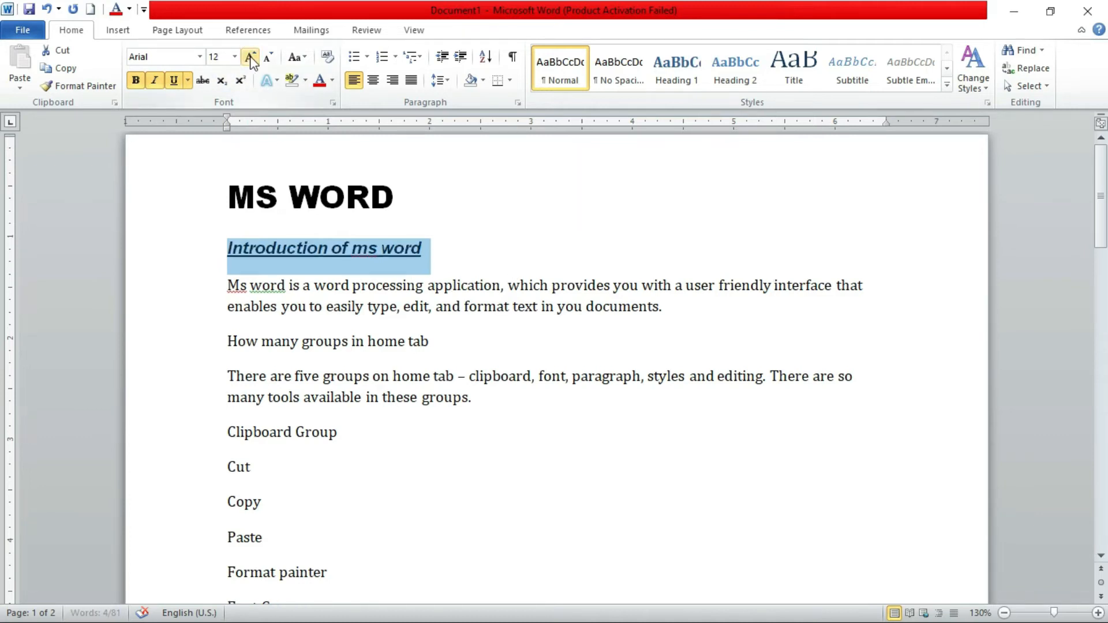
click(251, 57)
click(251, 57)
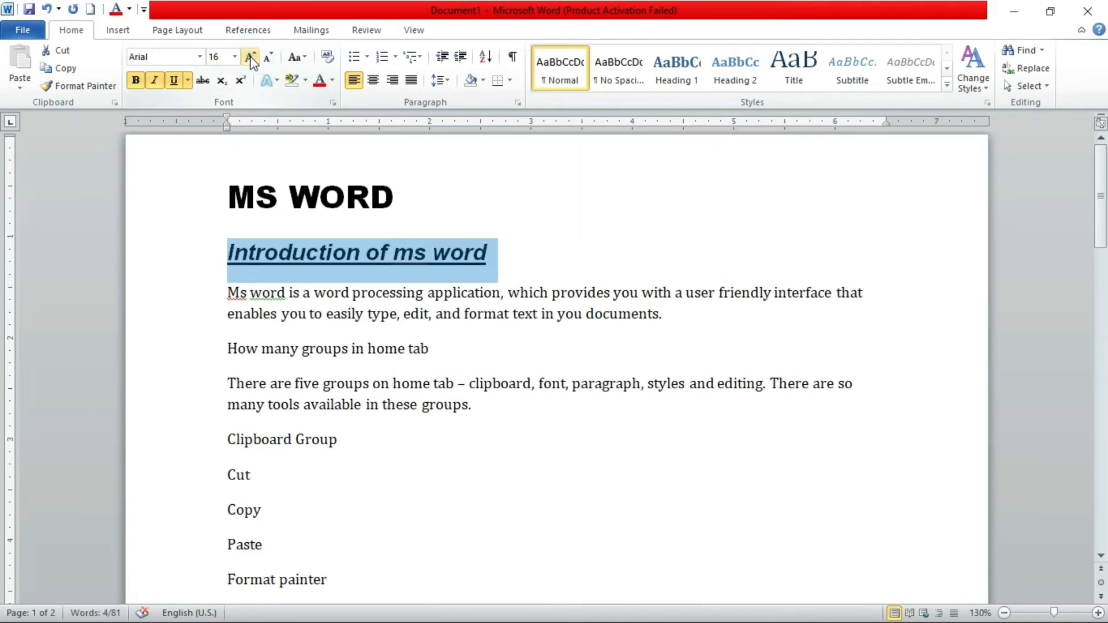
click(191, 84)
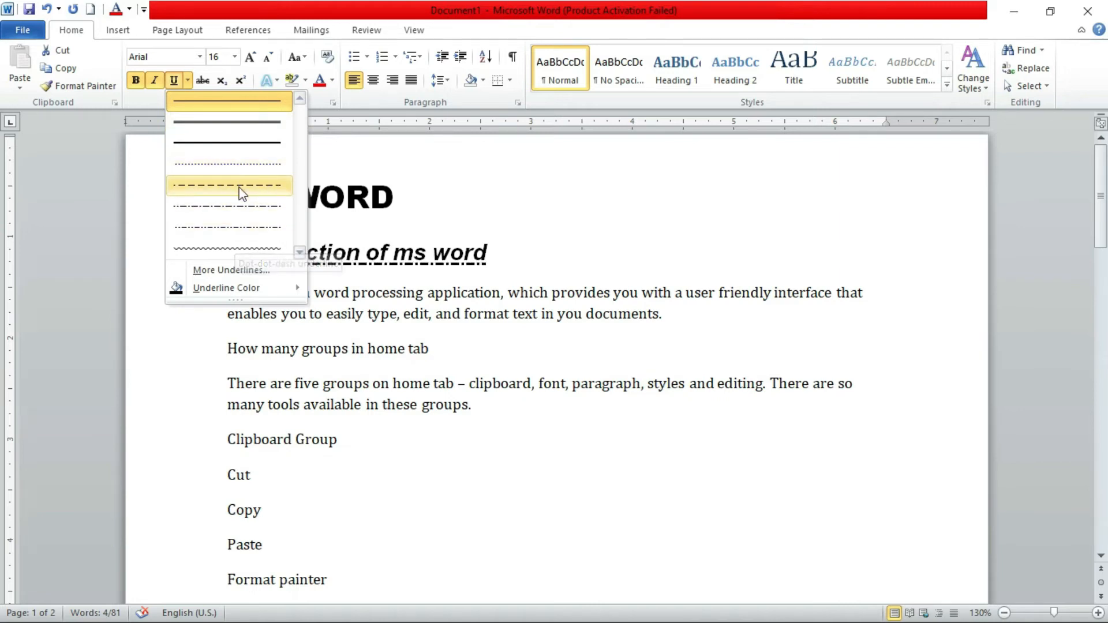
click(234, 124)
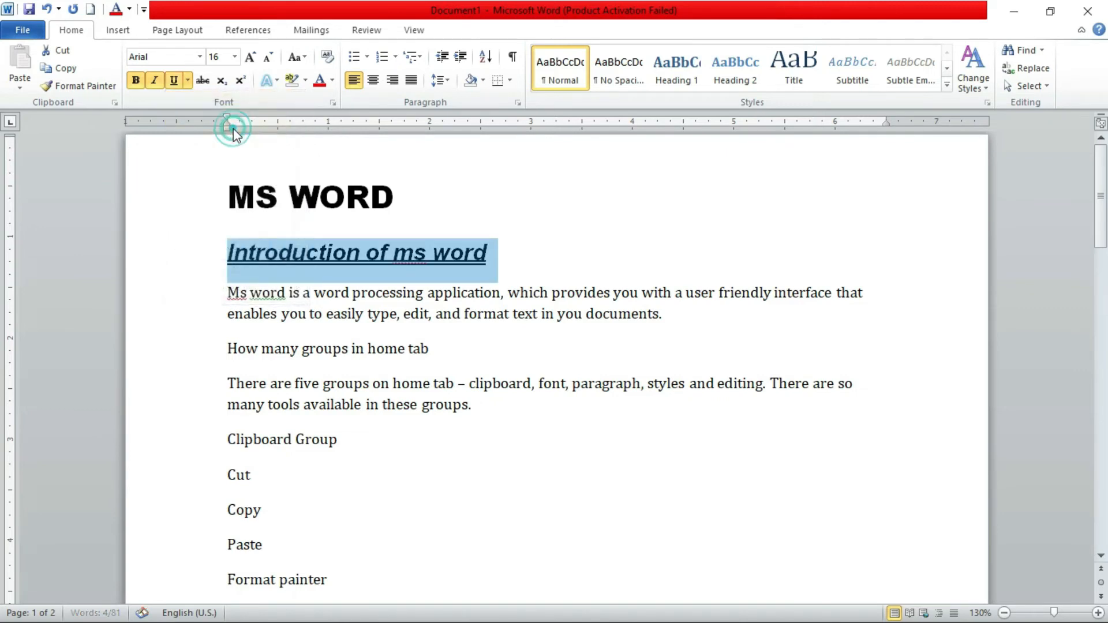
Set the underline color of the line "Introduction of ms word" to the standard red
click(188, 80)
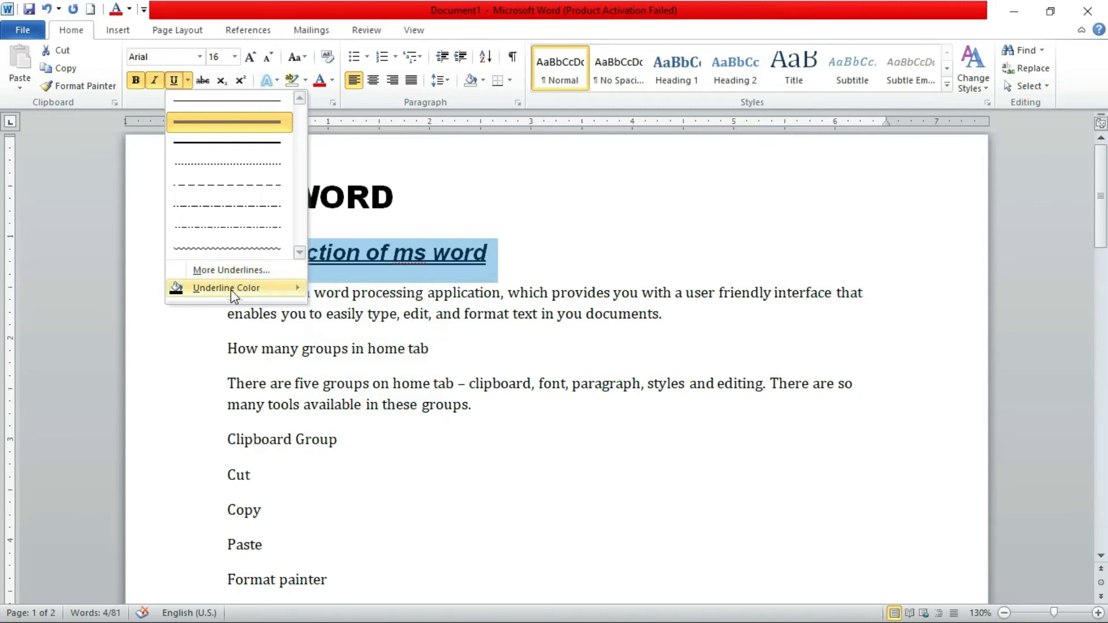
mouse_move(228, 290)
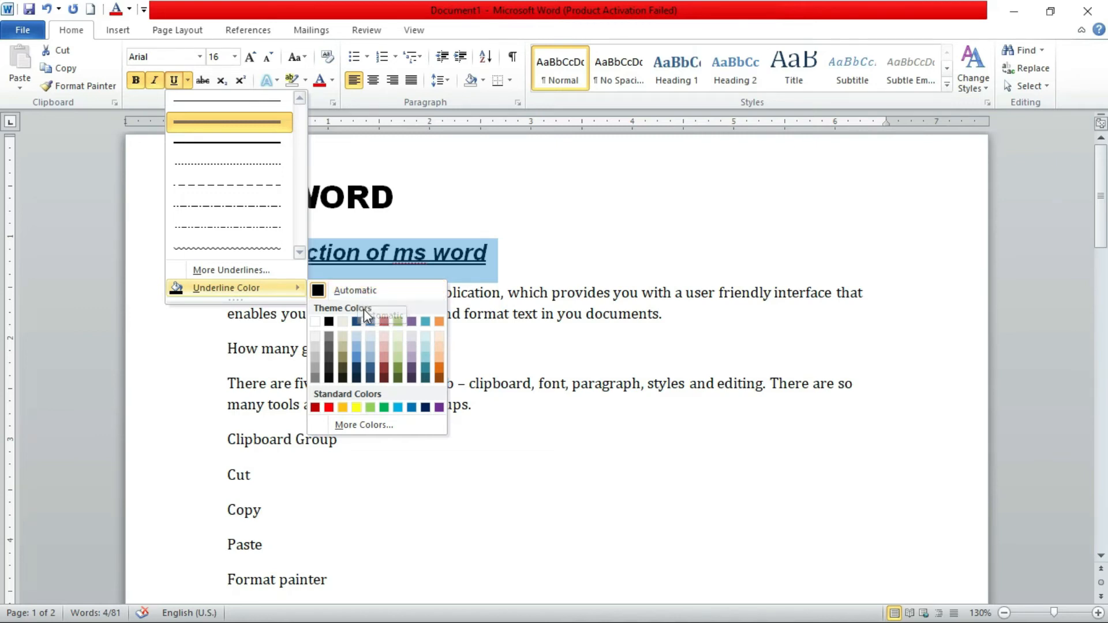
click(331, 408)
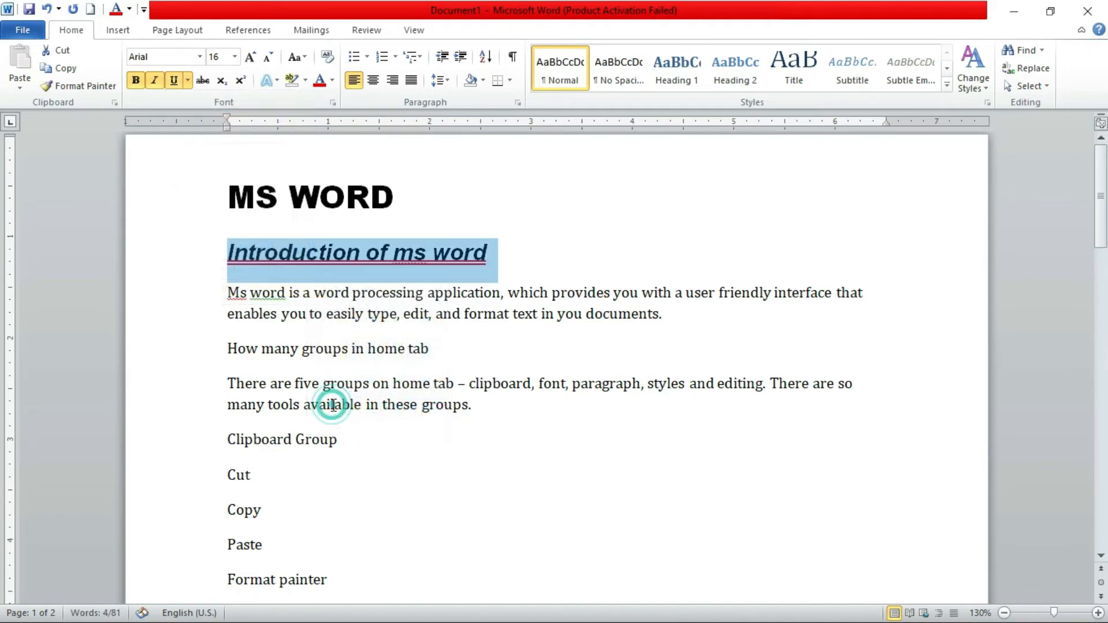
click(389, 254)
Apply strikethrough to "word" in the opening "Ms word" of the first body paragraph
drag(286, 293, 251, 292)
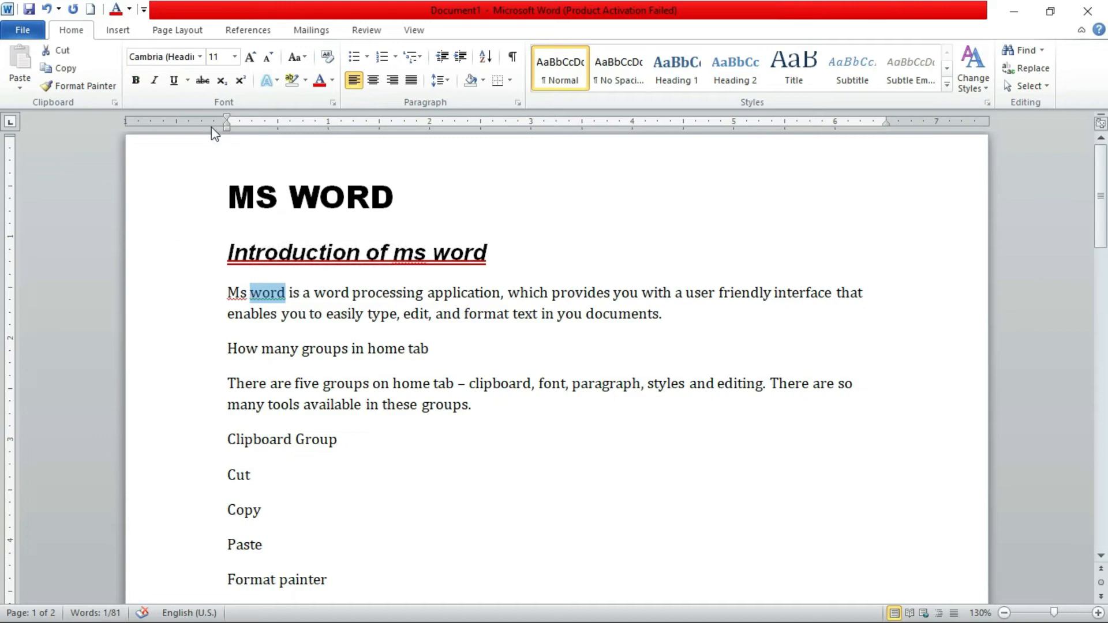
click(204, 87)
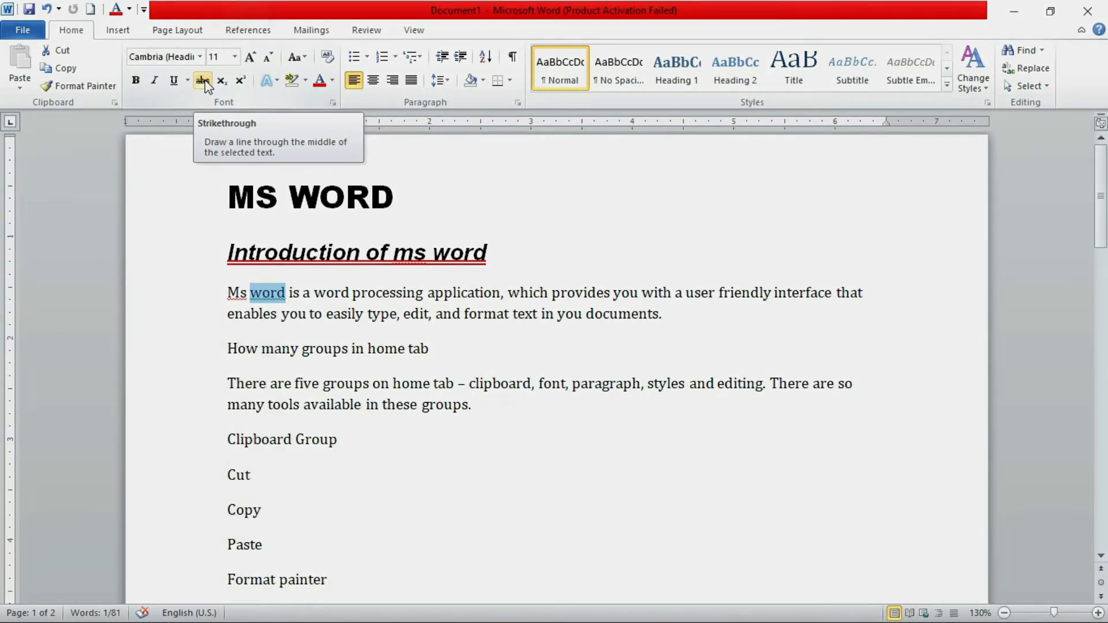
click(203, 82)
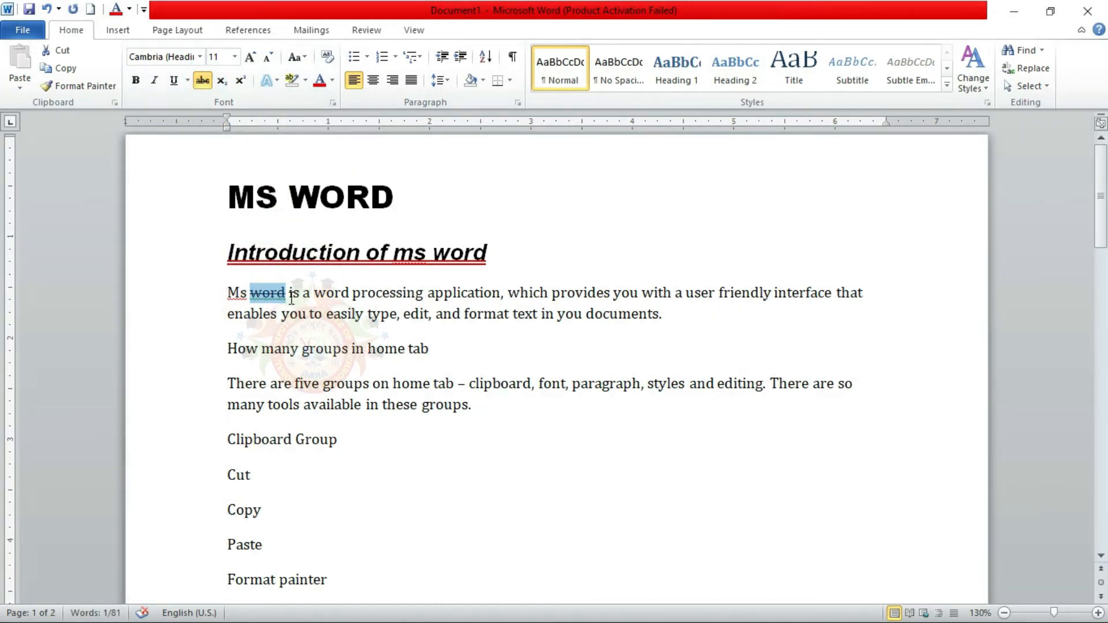
scroll(288, 297, up, 1)
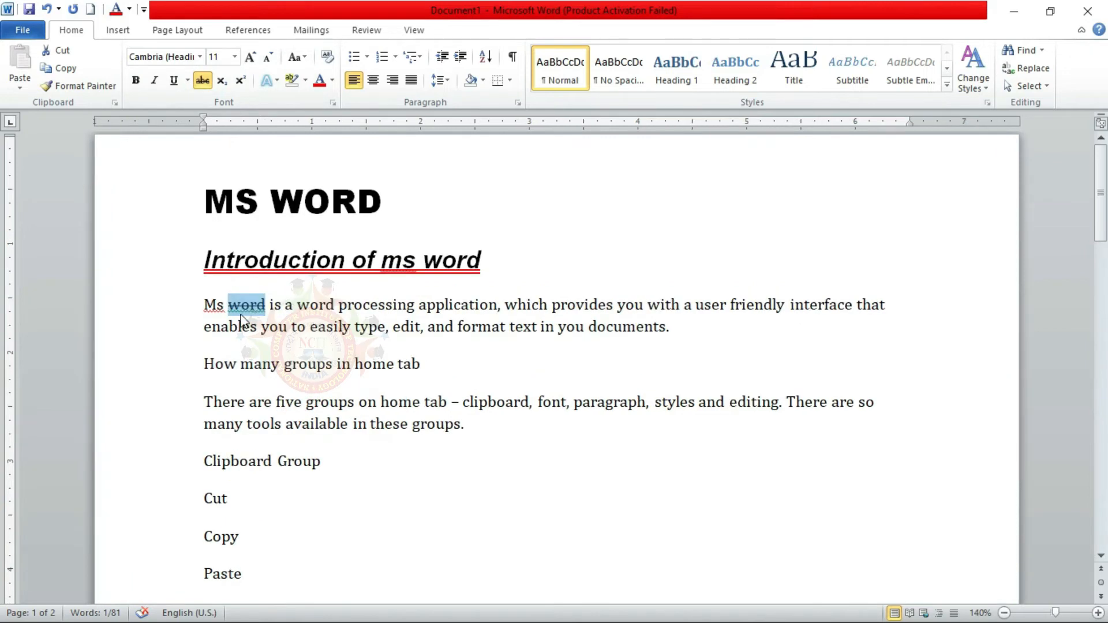
click(292, 306)
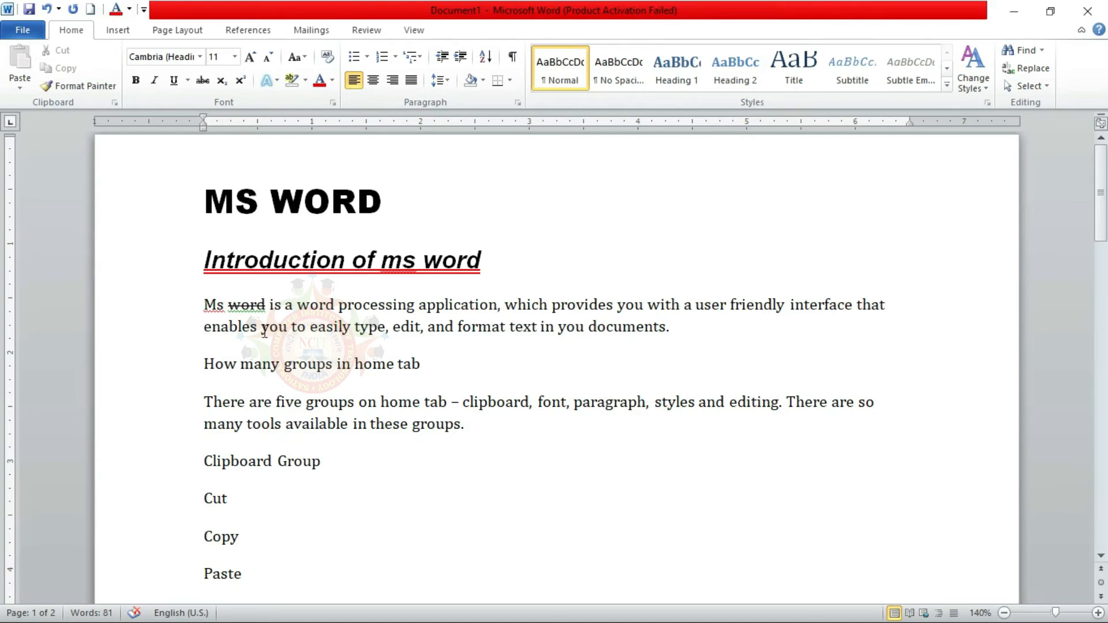
click(243, 307)
drag(241, 307, 249, 307)
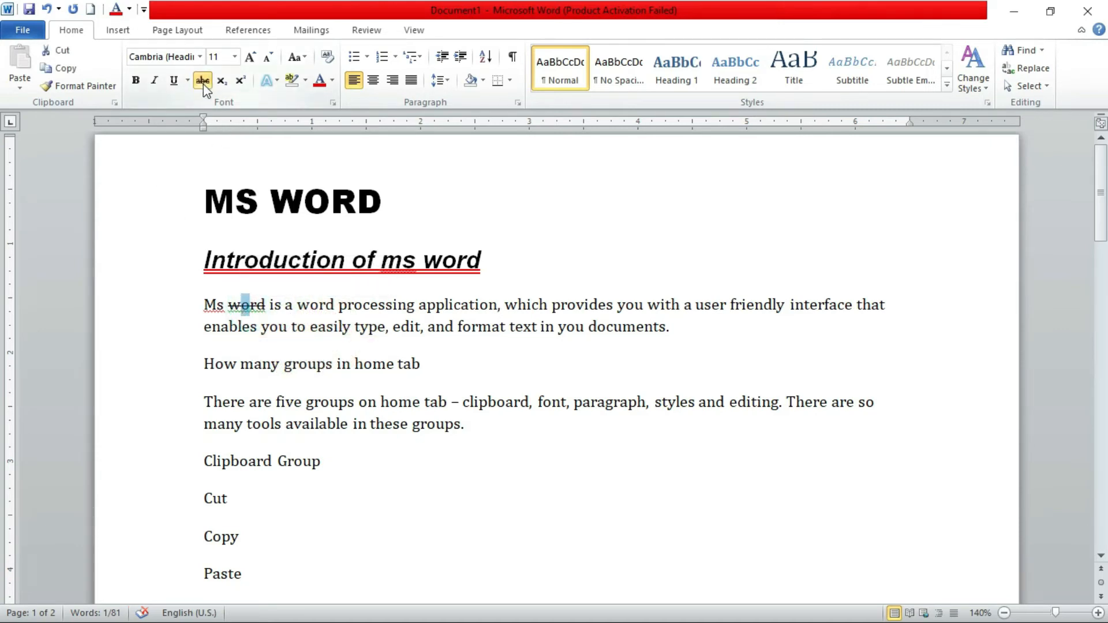
click(314, 299)
click(700, 358)
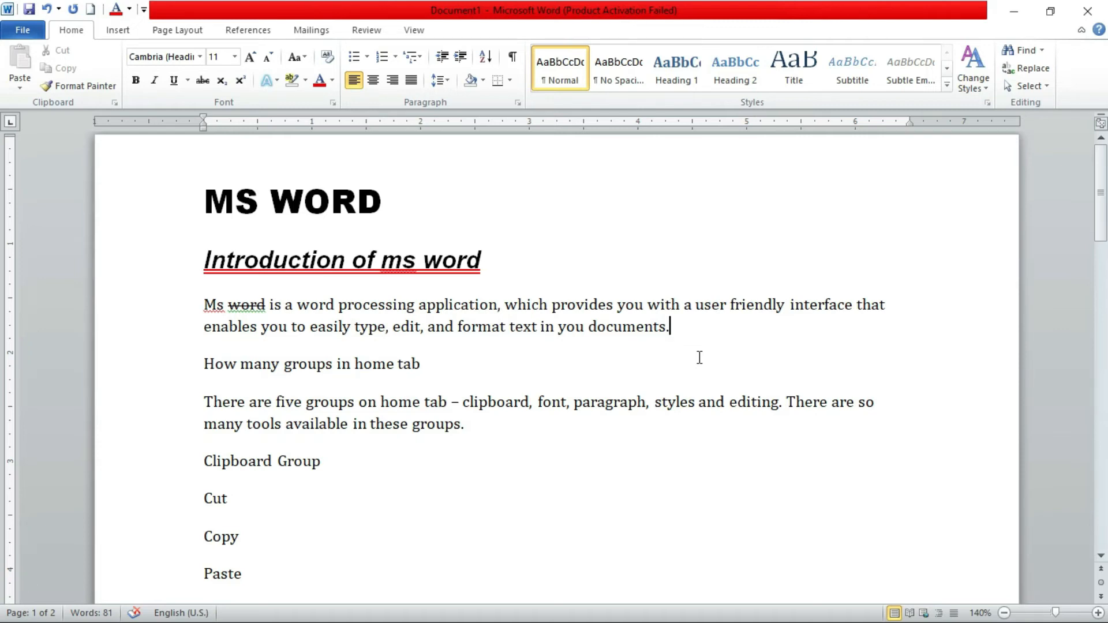
Add a "1" right after "documents." in the first body paragraph and format it as superscript, trying subscript first
text(1)
double_click(673, 324)
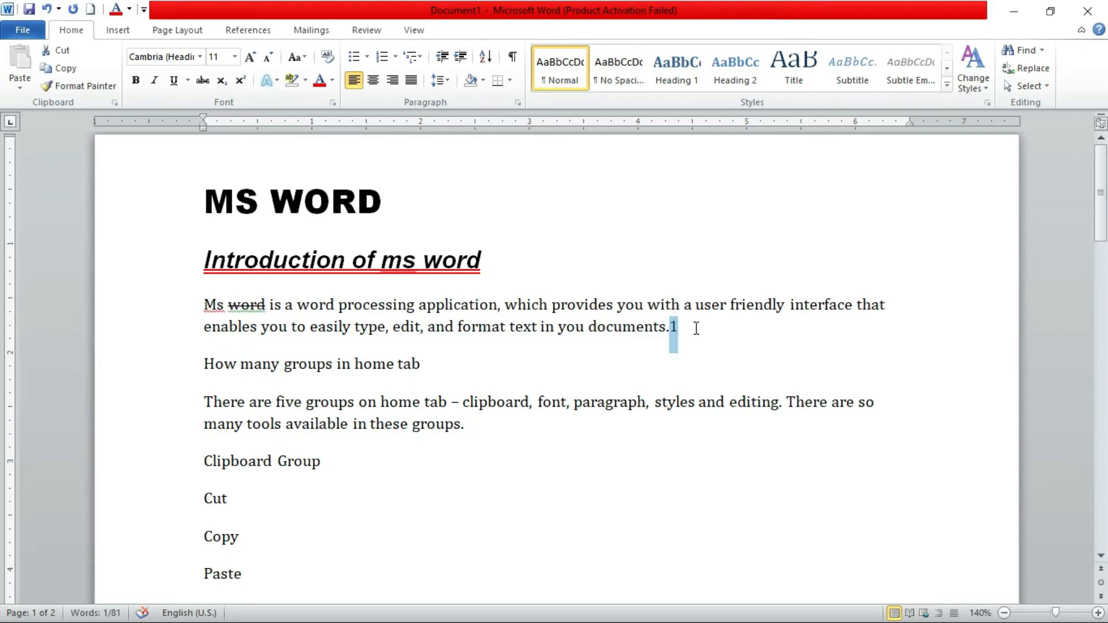
click(698, 330)
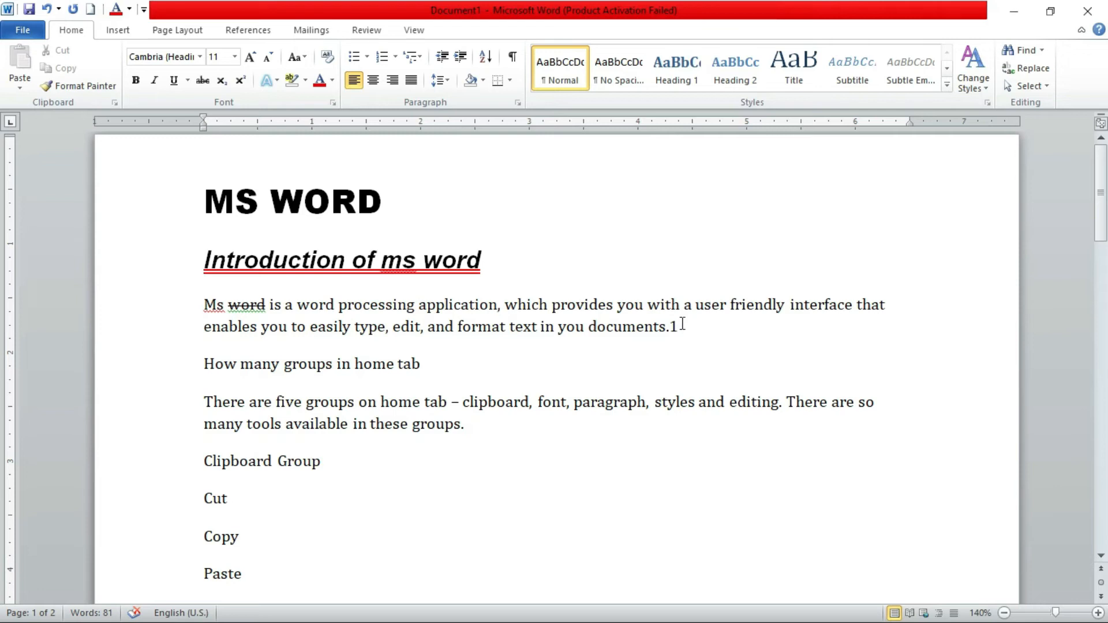
key(shift+Left)
key(shift+Left)
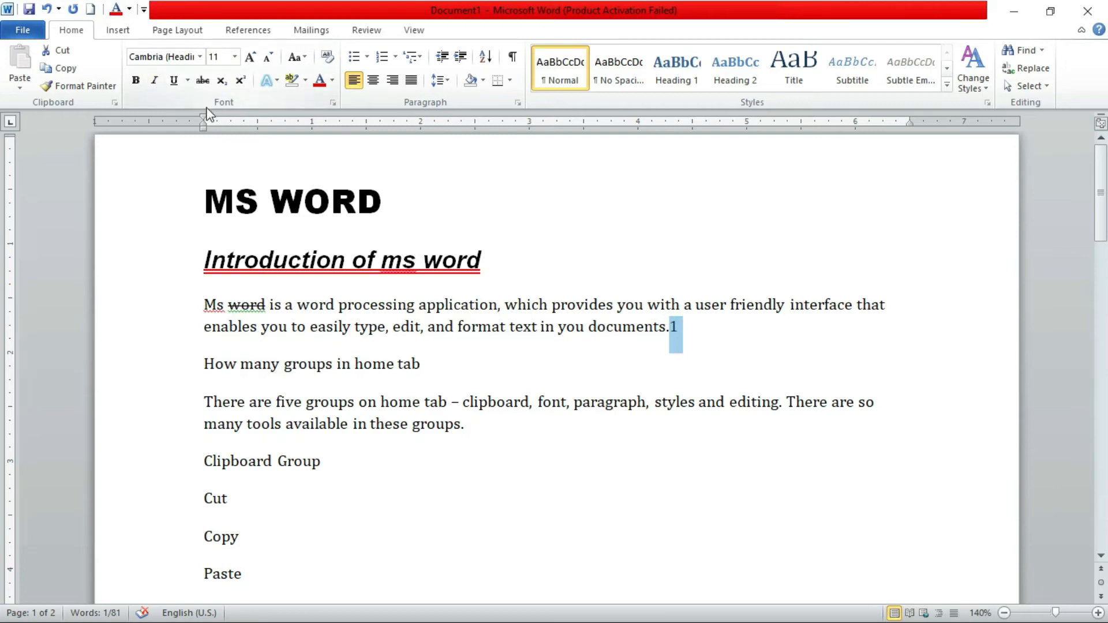
click(225, 84)
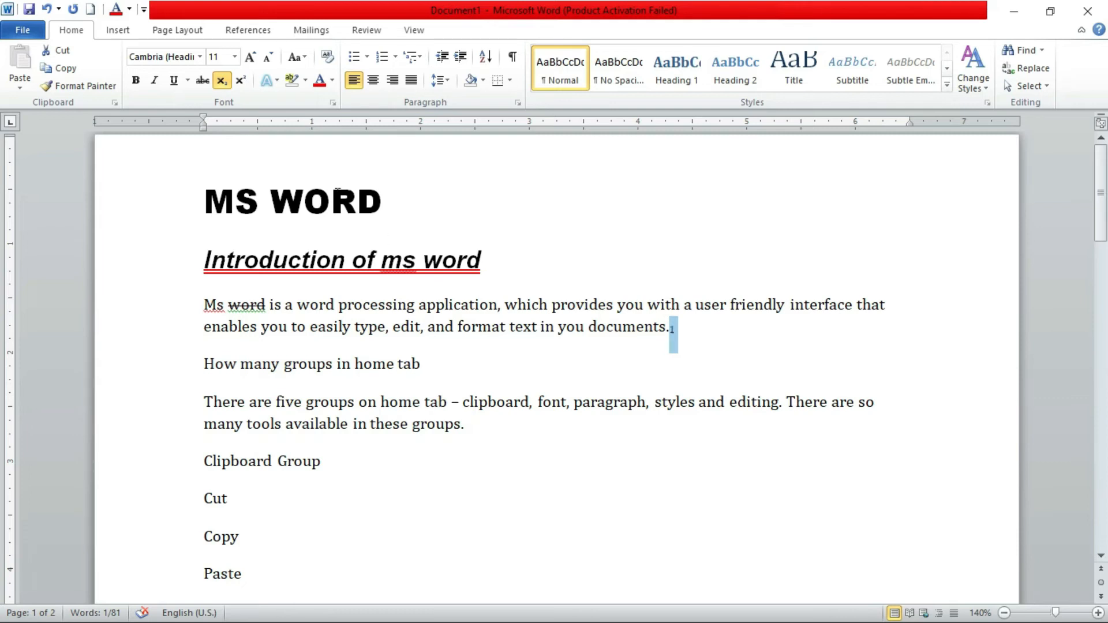
click(243, 82)
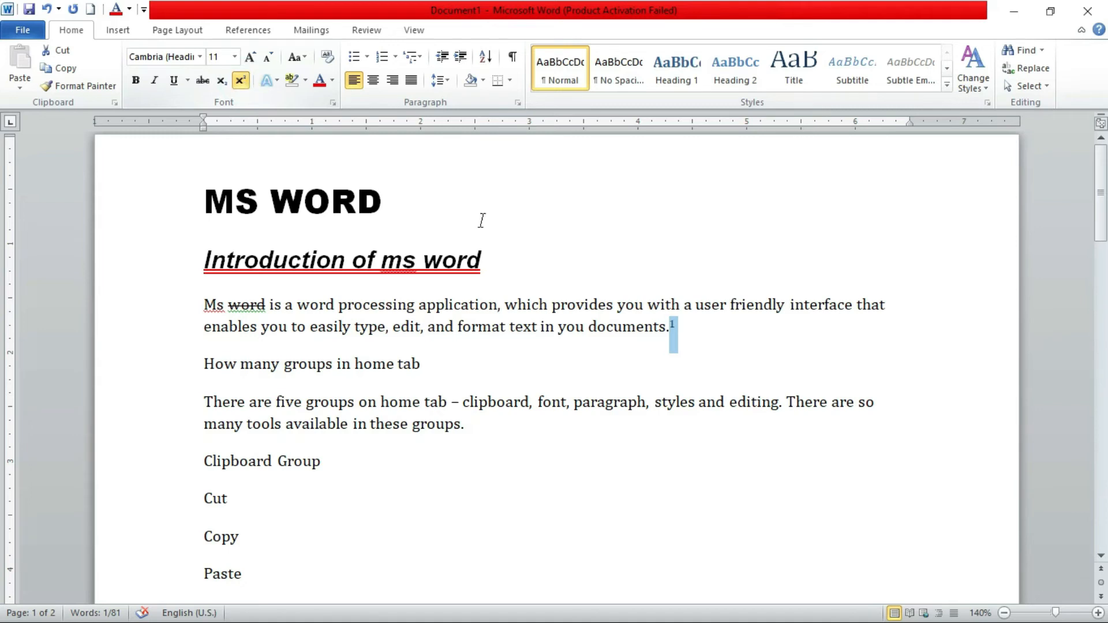
click(756, 319)
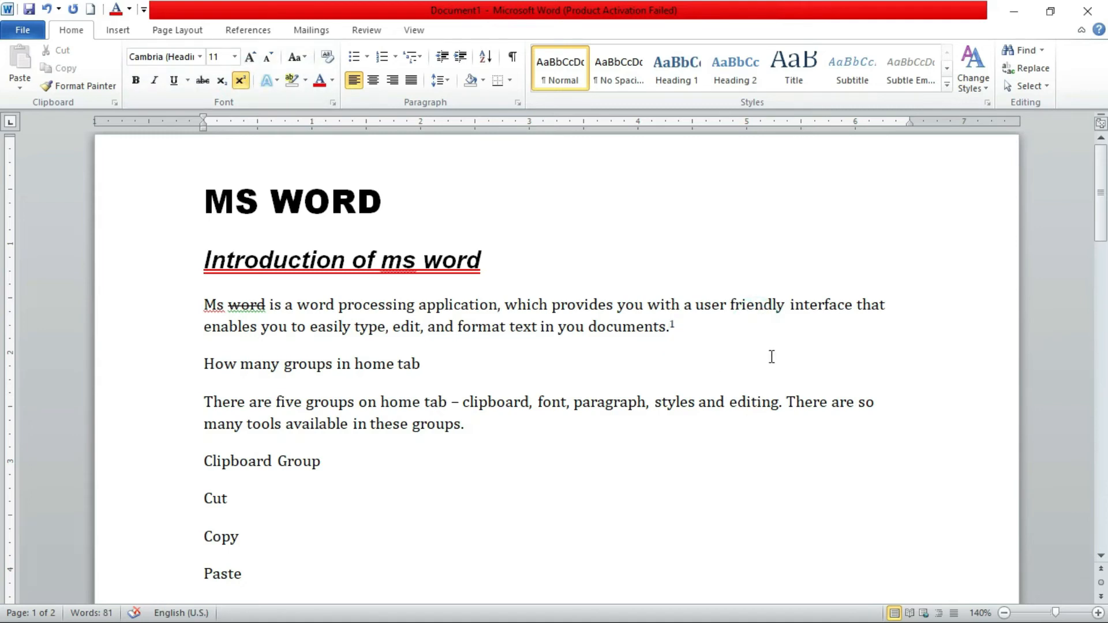
Insert a new line reading "H2O" below the first body paragraph and remove its superscript formatting
key(Return)
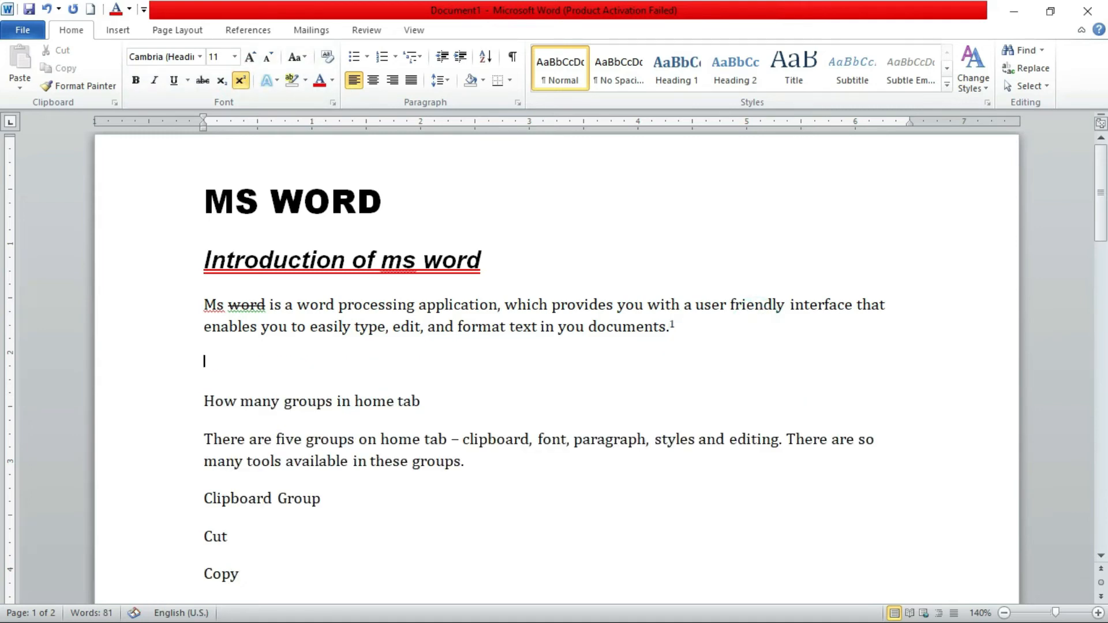
text(H2O)
click(233, 362)
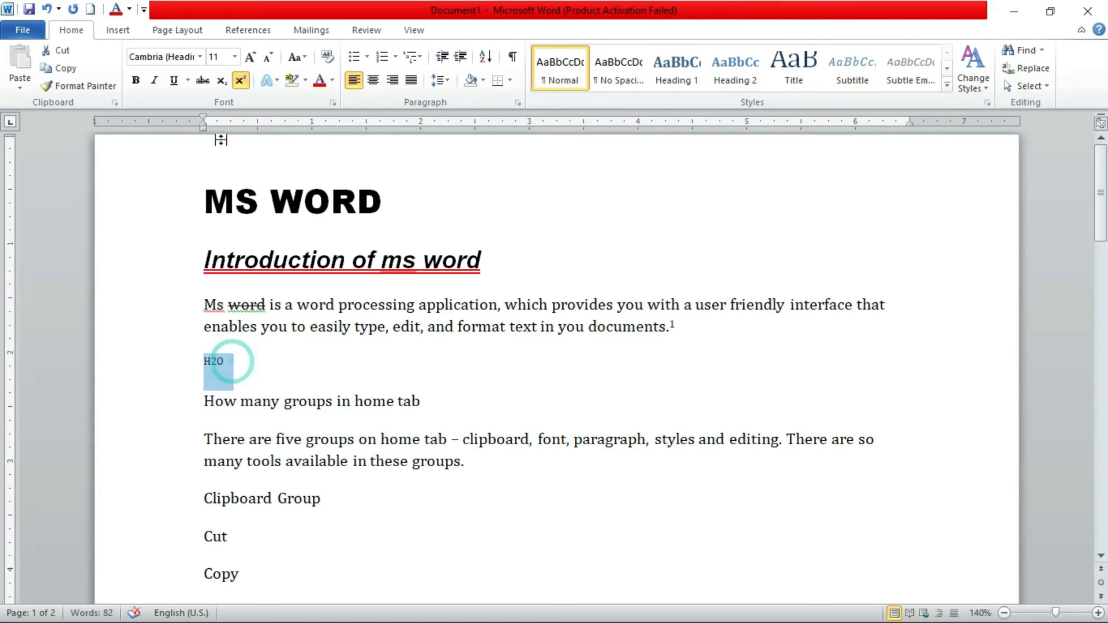
click(240, 81)
key(Right)
Add "a2+b2" after "H2O" on the same line, separated by a tab space
key(Tab)
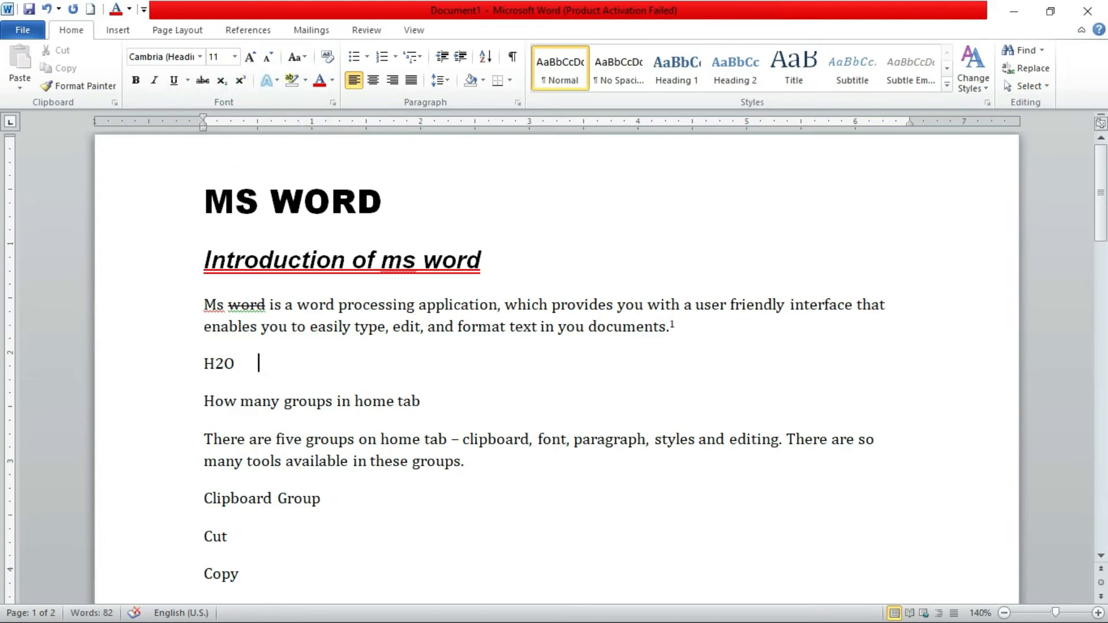
text(a2+b1)
key(BackSpace)
text(2)
Make the 2 in "H2O" subscript and both 2s in "a2+b2" superscript
drag(215, 365, 224, 370)
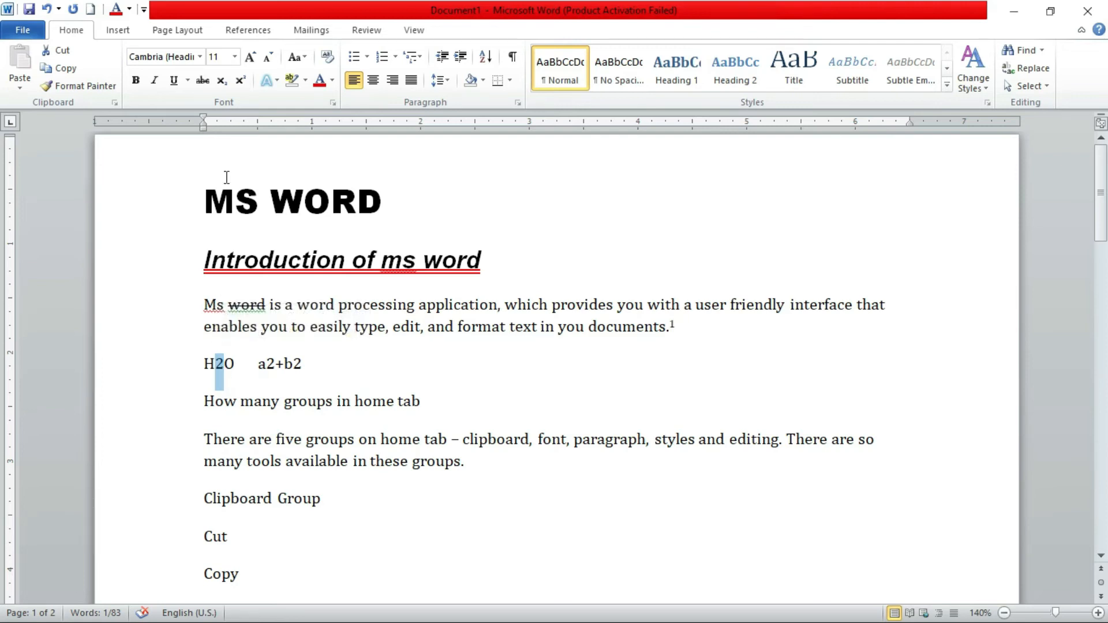
click(228, 84)
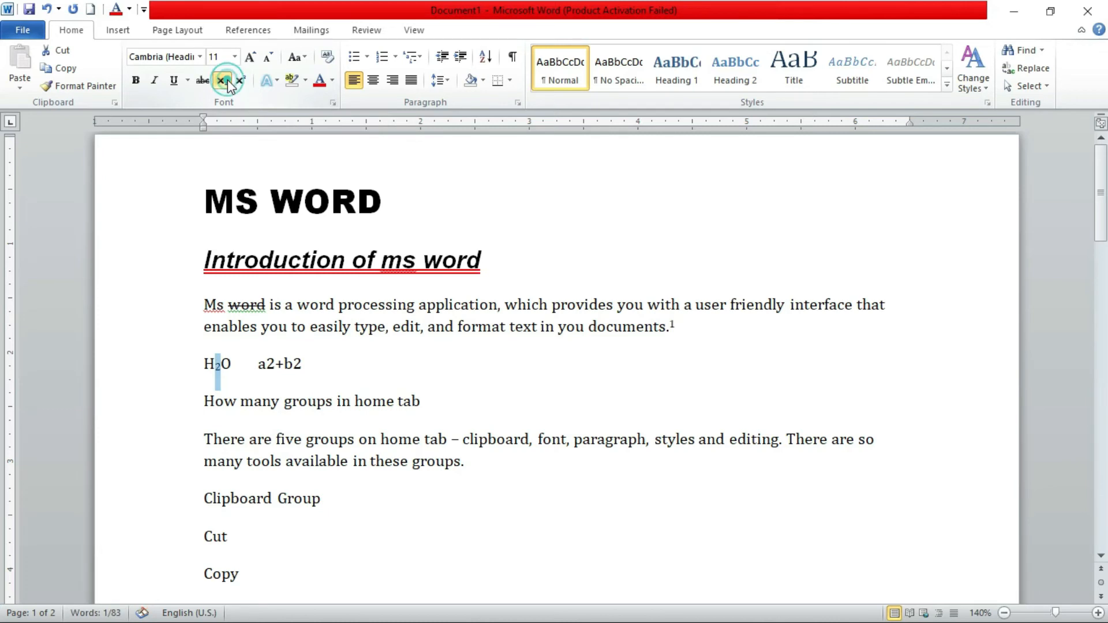
drag(275, 364, 267, 364)
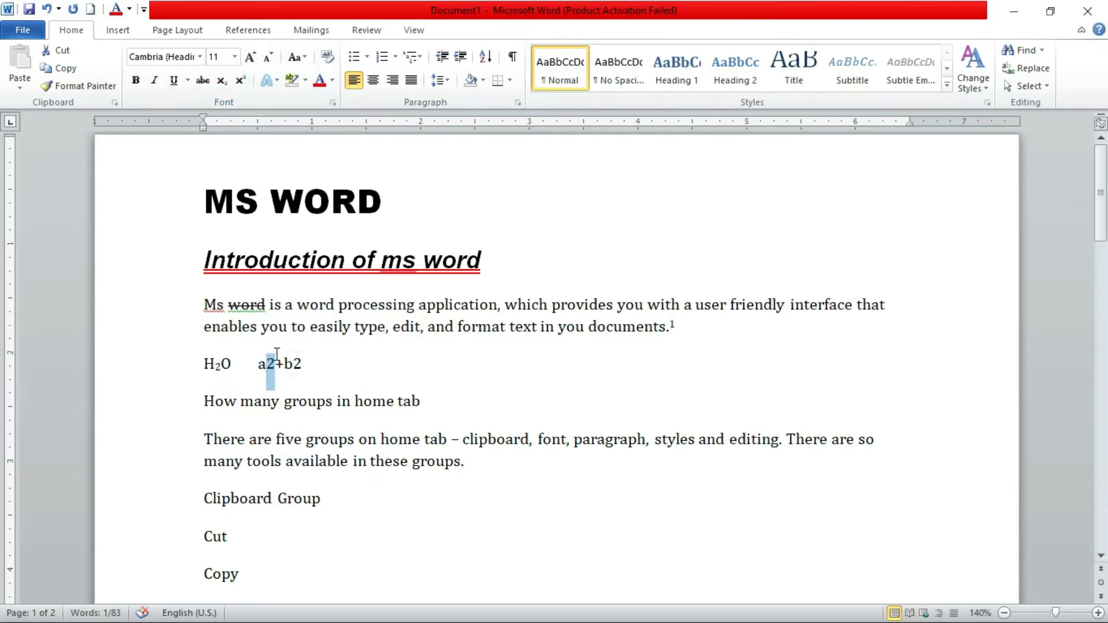
click(242, 82)
click(300, 367)
drag(300, 367, 290, 368)
click(240, 80)
click(422, 365)
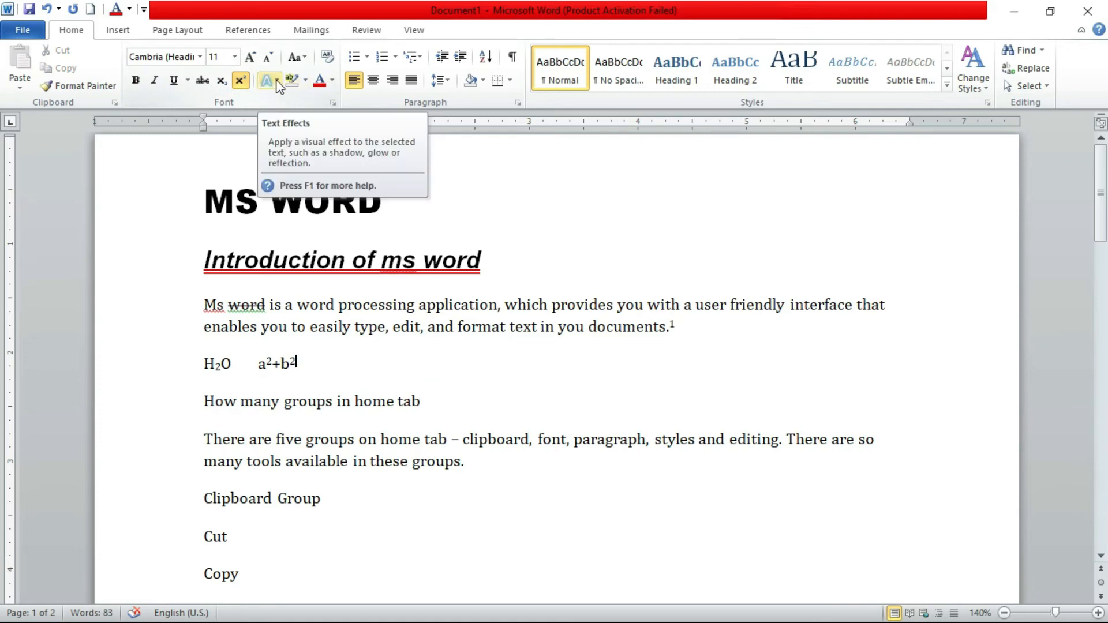
Apply the text effect "Gradient Fill - Orange, Accent 6, Inner Shadow" to the line "Introduction of ms word"
triple_click(529, 263)
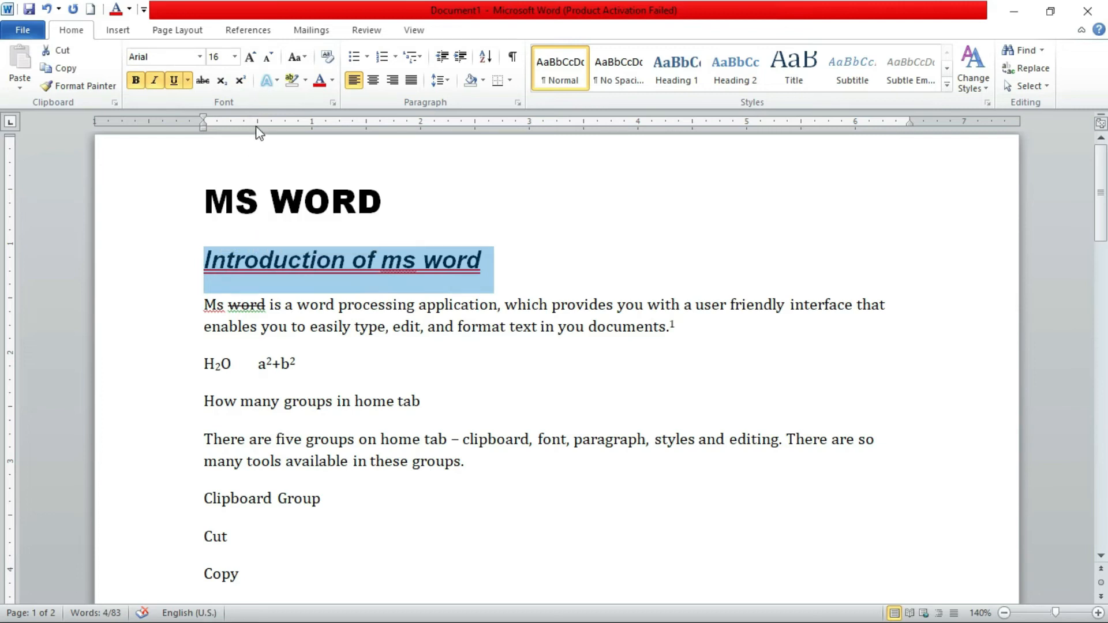
click(276, 81)
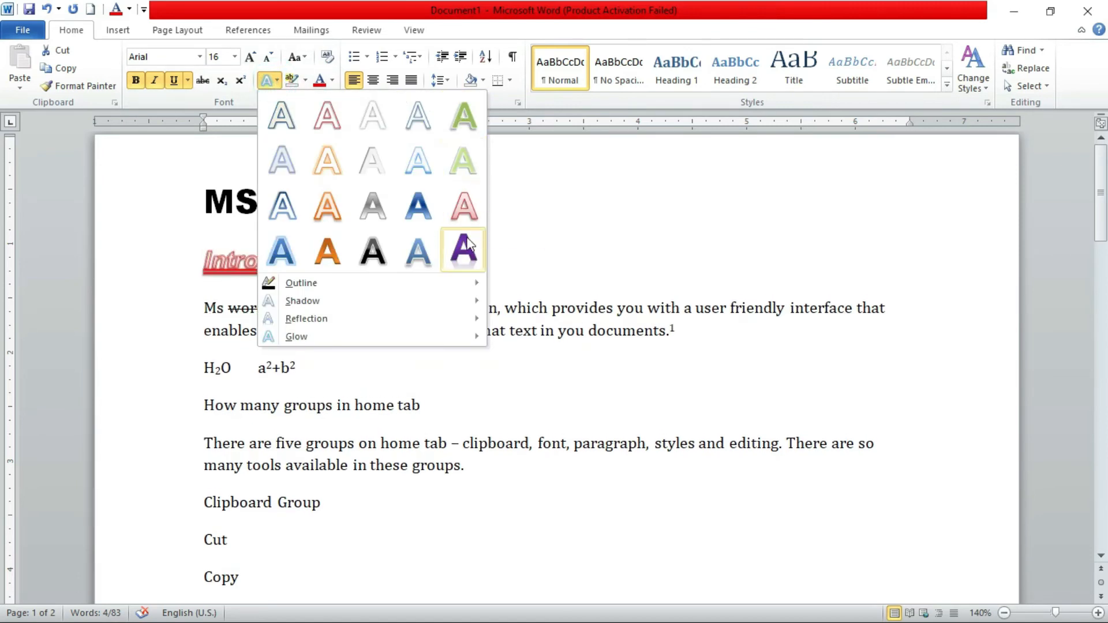
click(337, 257)
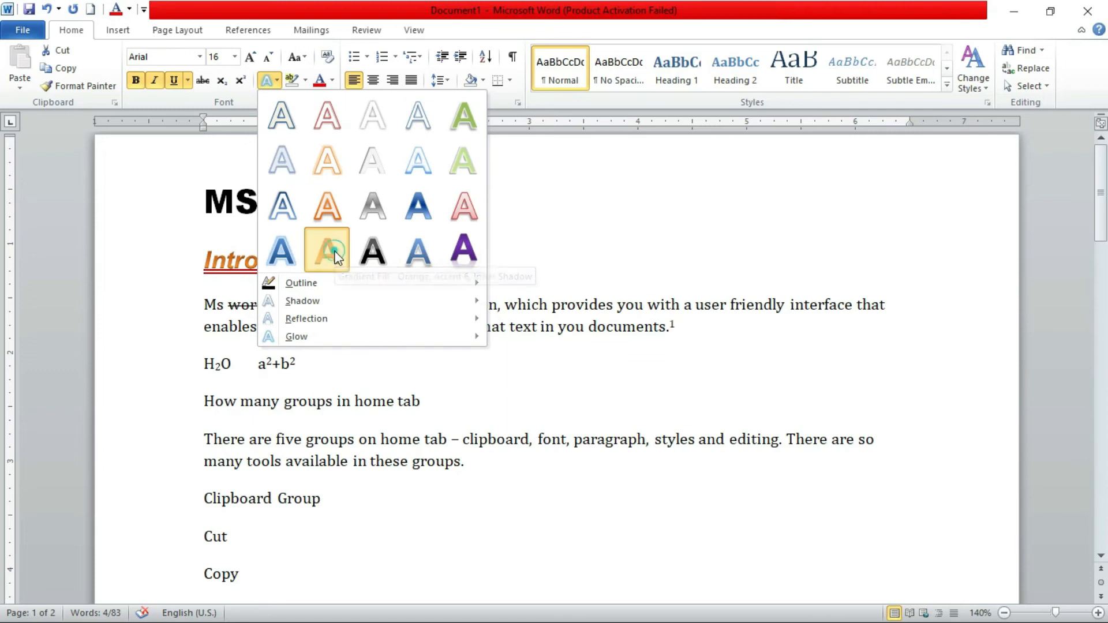
click(561, 251)
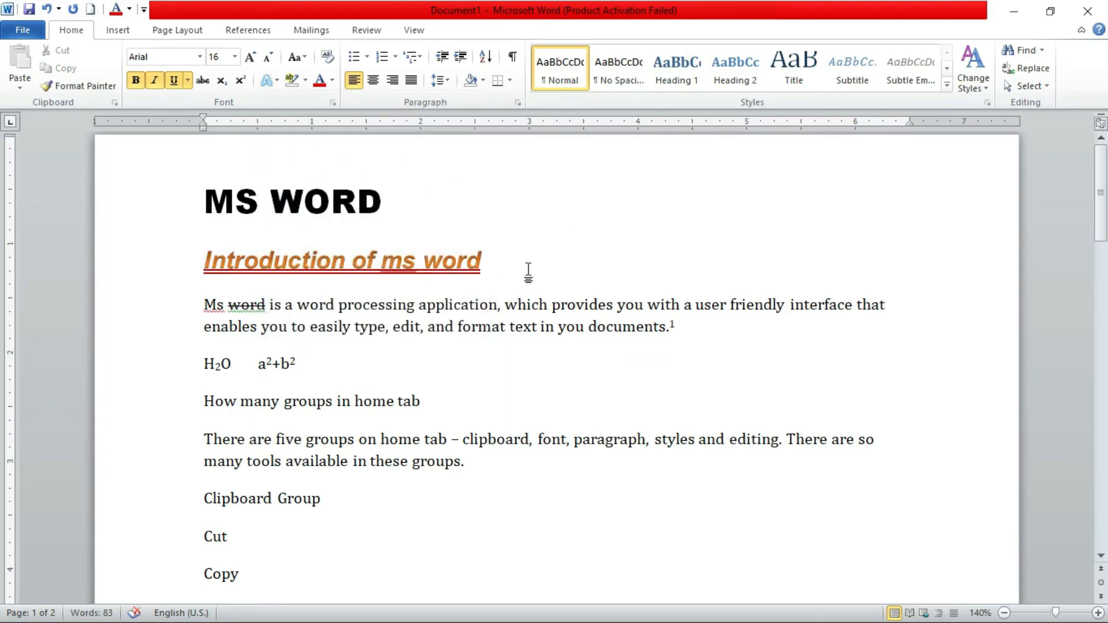
Try the Round Dot dash style for the text outline of the line "Introduction of ms word"
drag(210, 262, 492, 273)
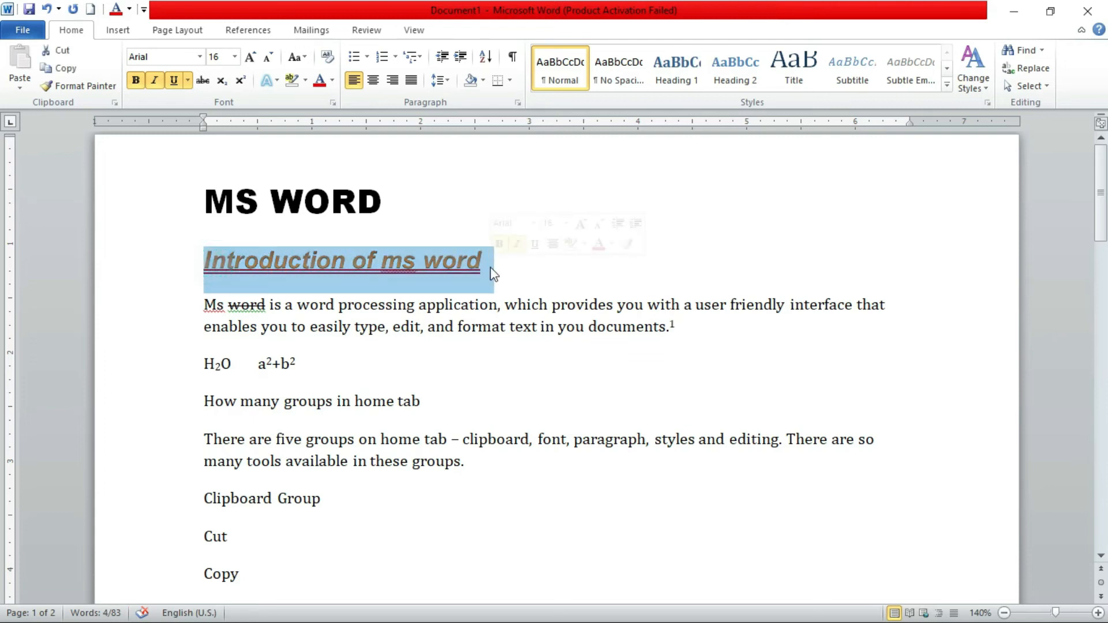
click(275, 79)
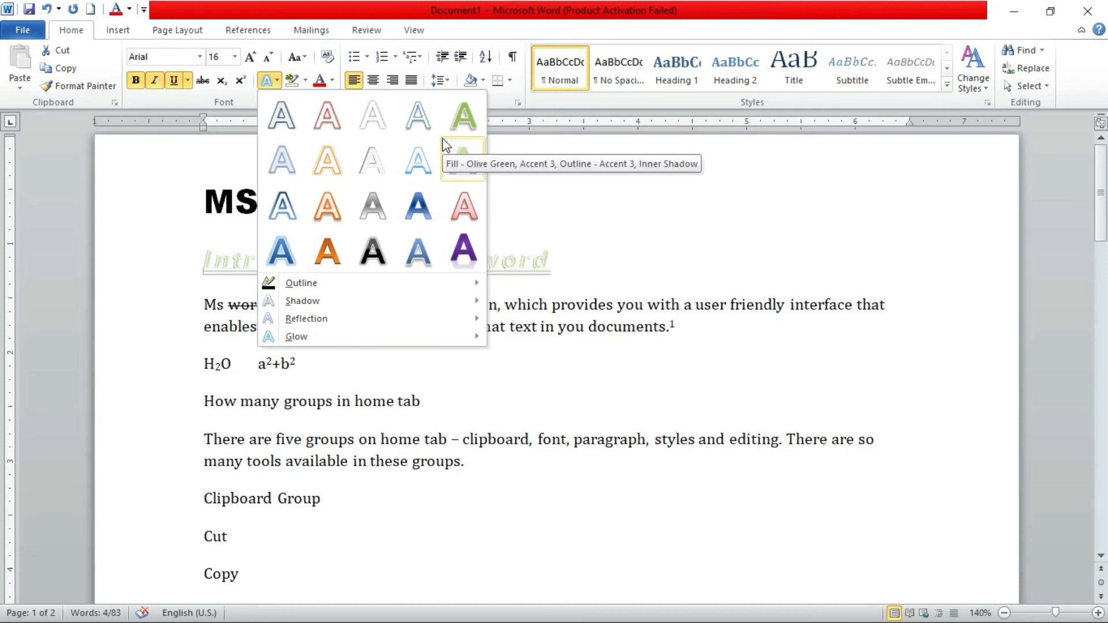
mouse_move(386, 290)
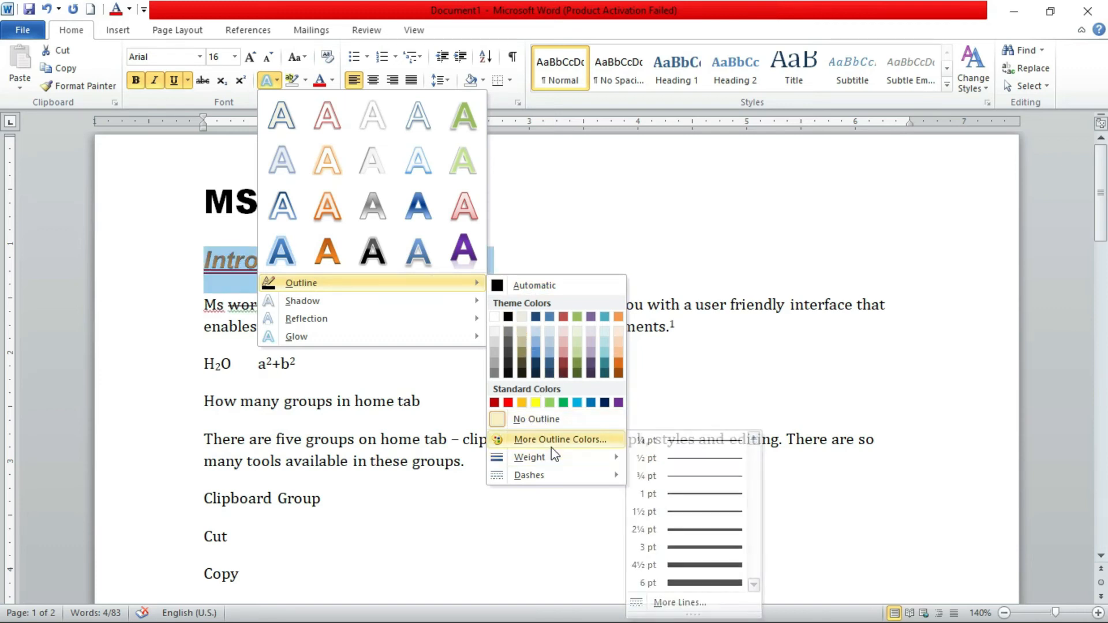
mouse_move(550, 459)
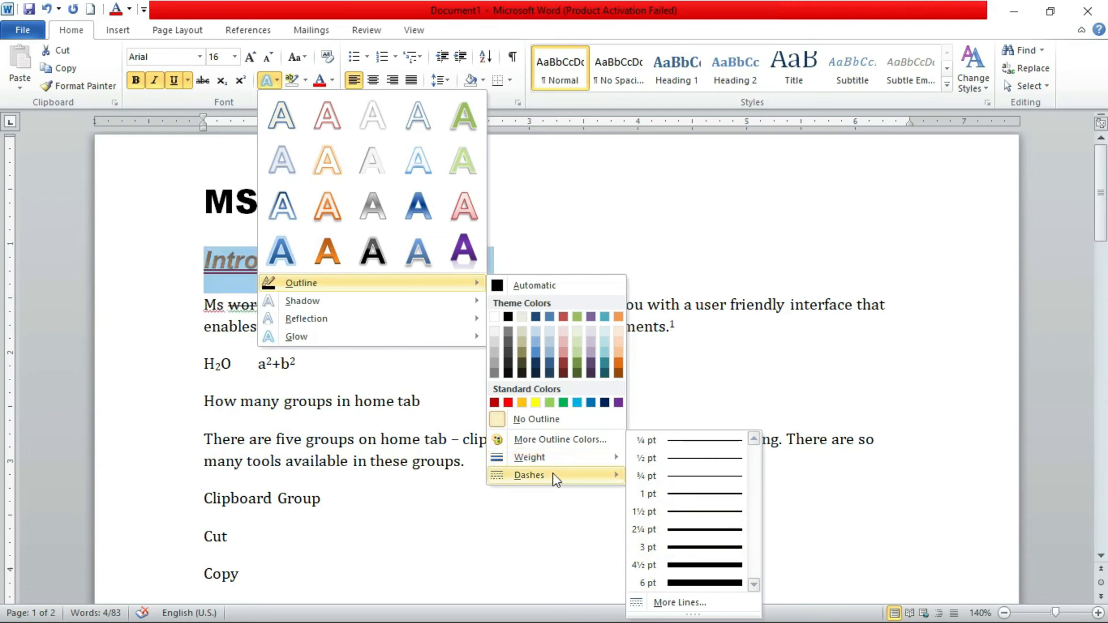
mouse_move(555, 479)
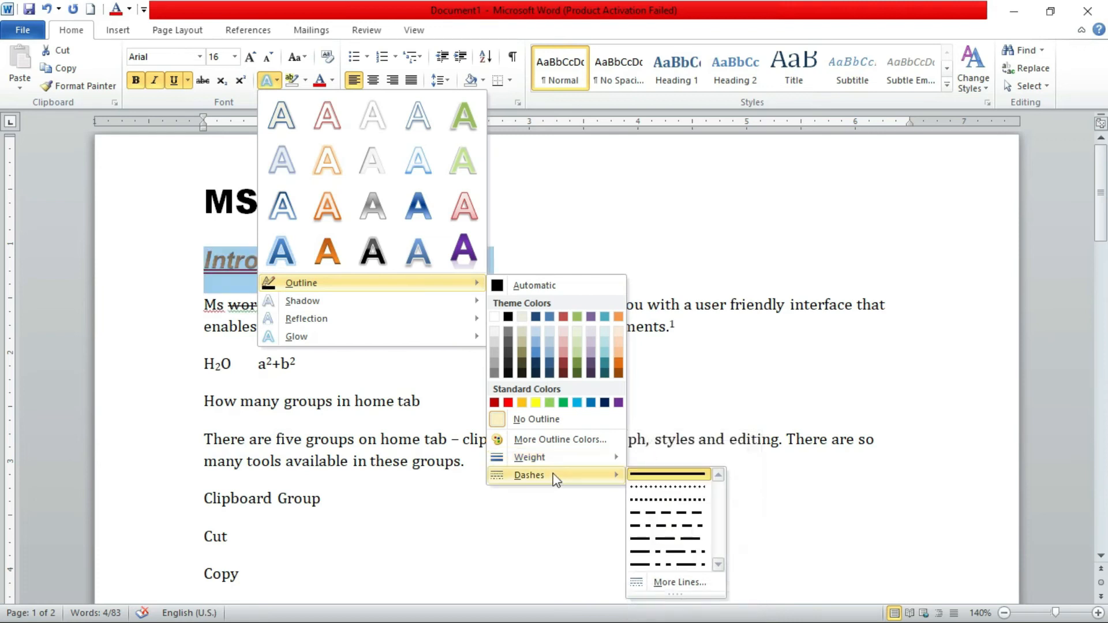
click(655, 491)
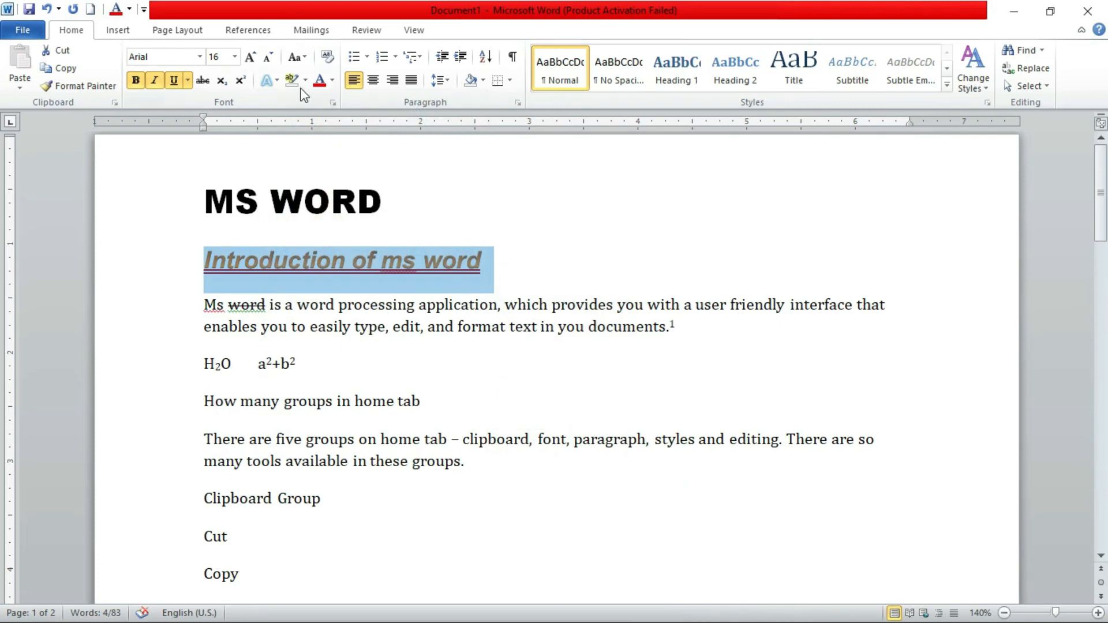
Apply an Automatic color outline to the line "Introduction of ms word", inspect it enlarged, and remove the outline again
click(267, 80)
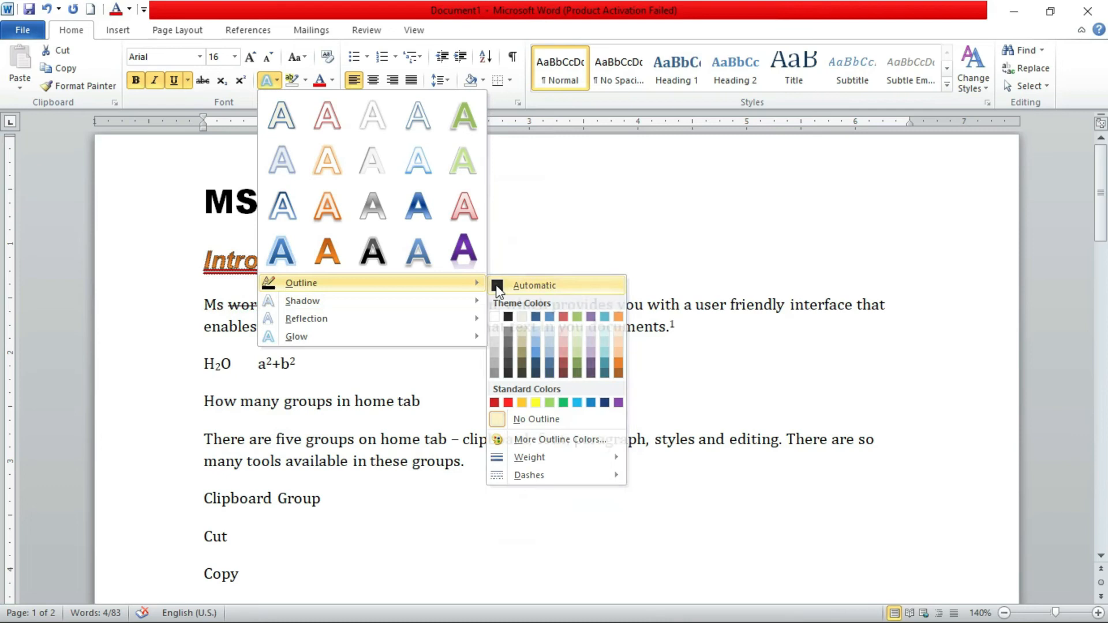
click(497, 287)
click(372, 263)
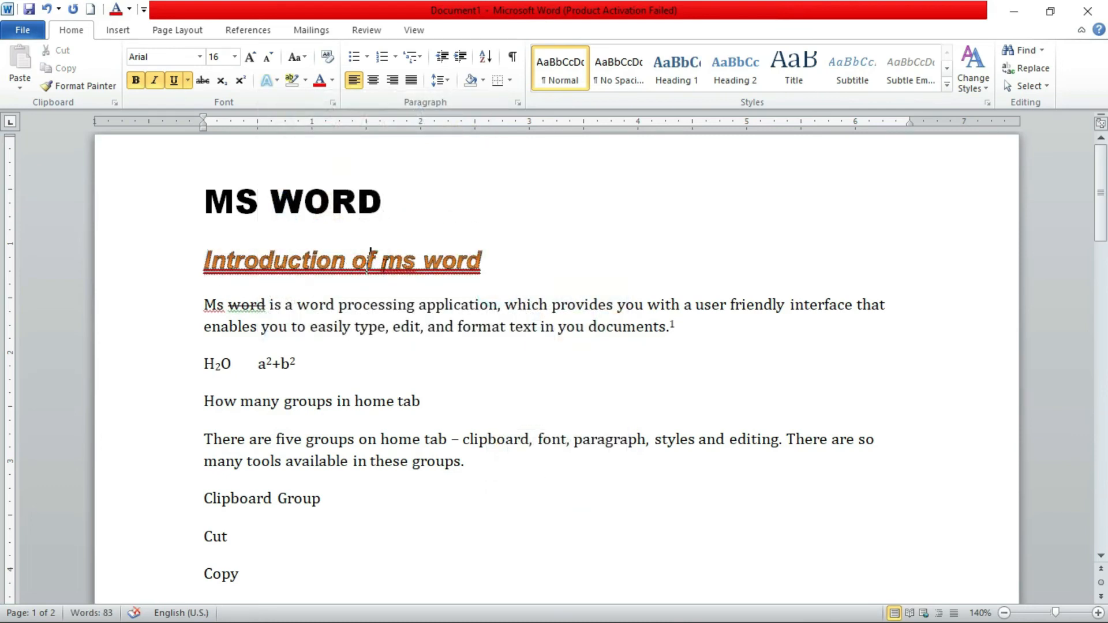
scroll(441, 269, up, 3)
scroll(440, 269, up, 2)
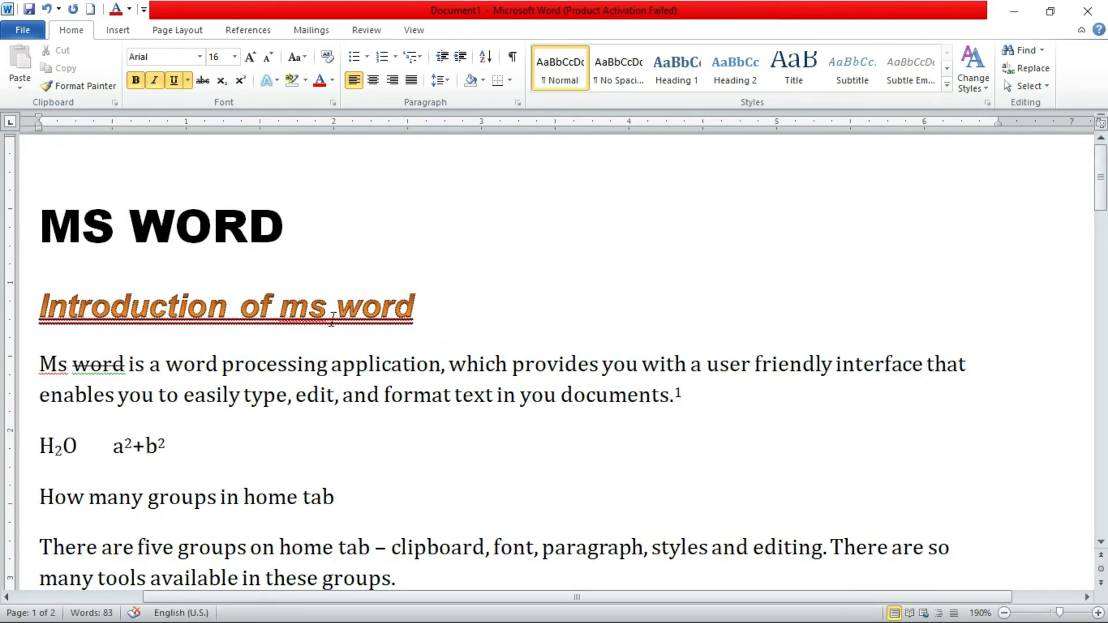
click(277, 80)
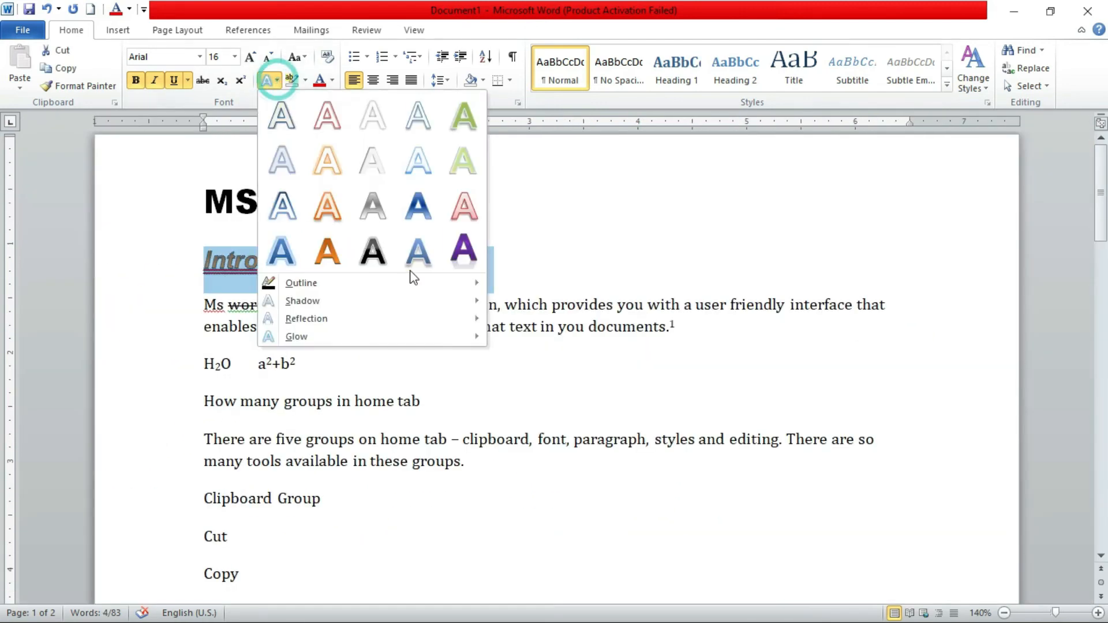
mouse_move(340, 288)
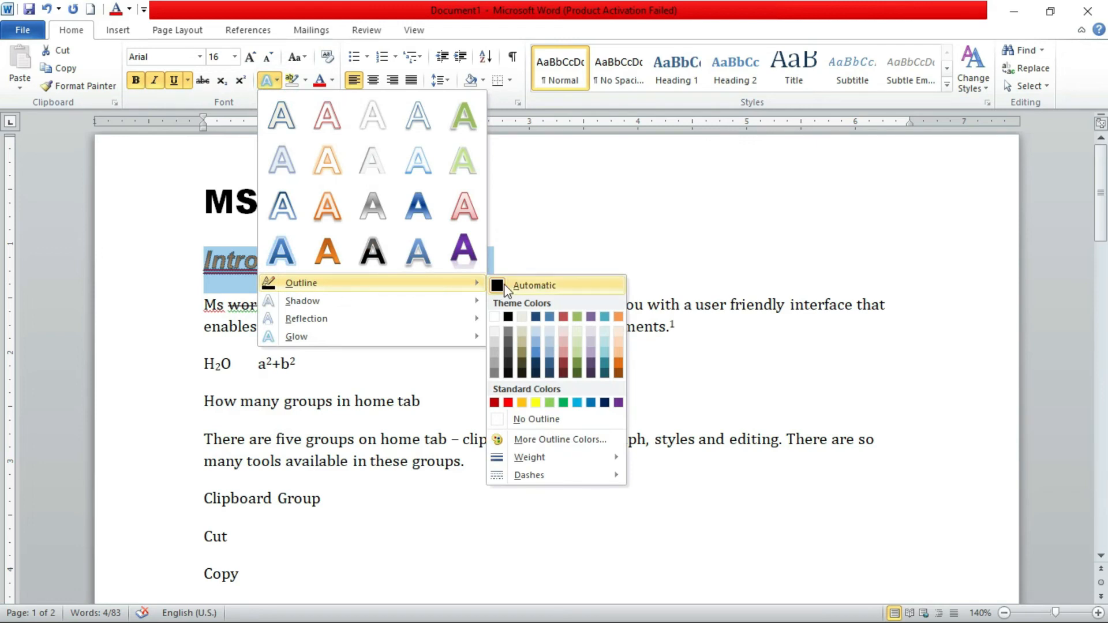
click(532, 420)
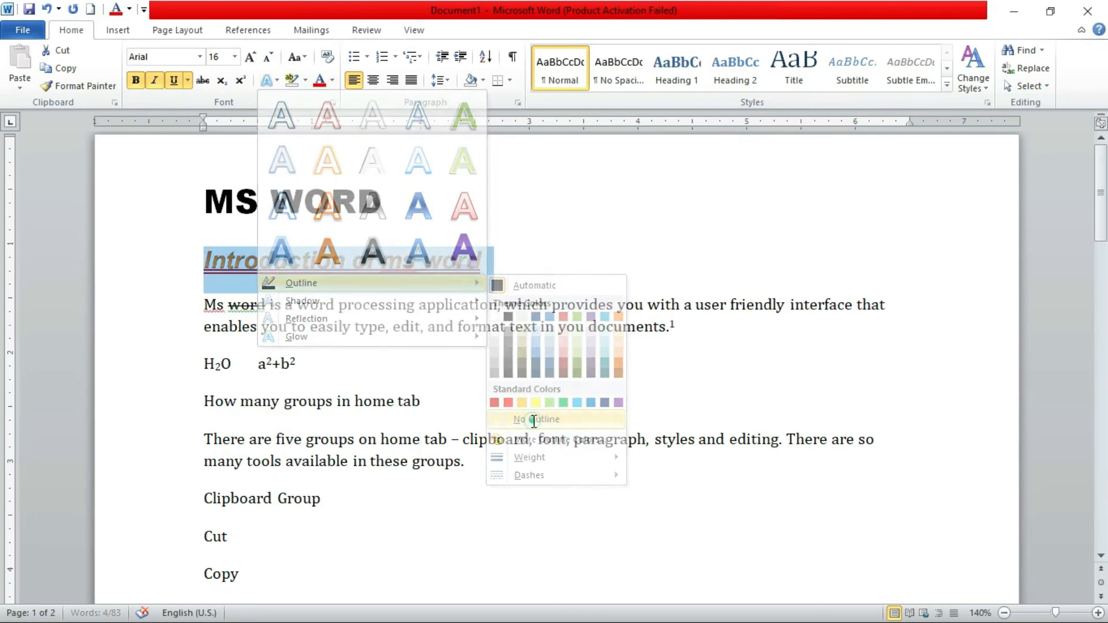
Apply the second Perspective shadow preset to the line "Introduction of ms word"
click(231, 268)
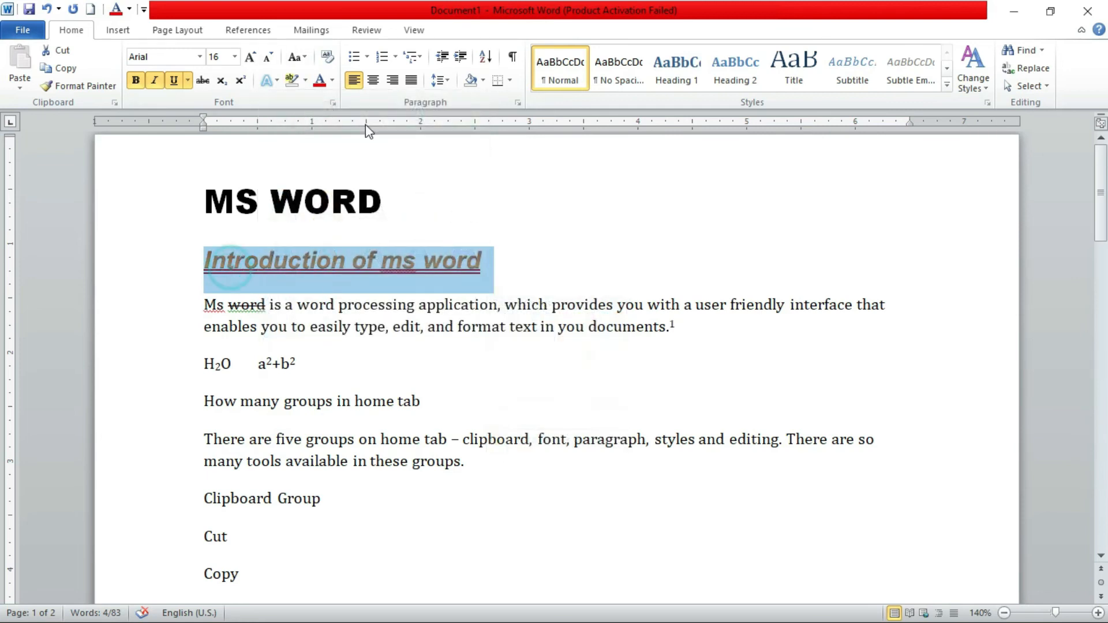
click(278, 81)
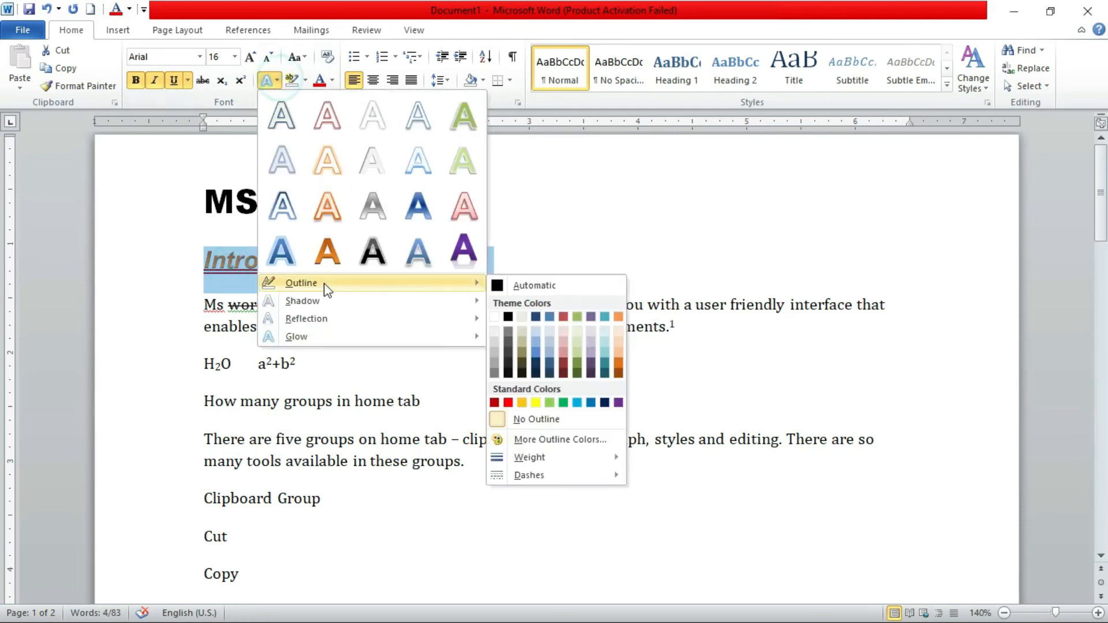
mouse_move(327, 302)
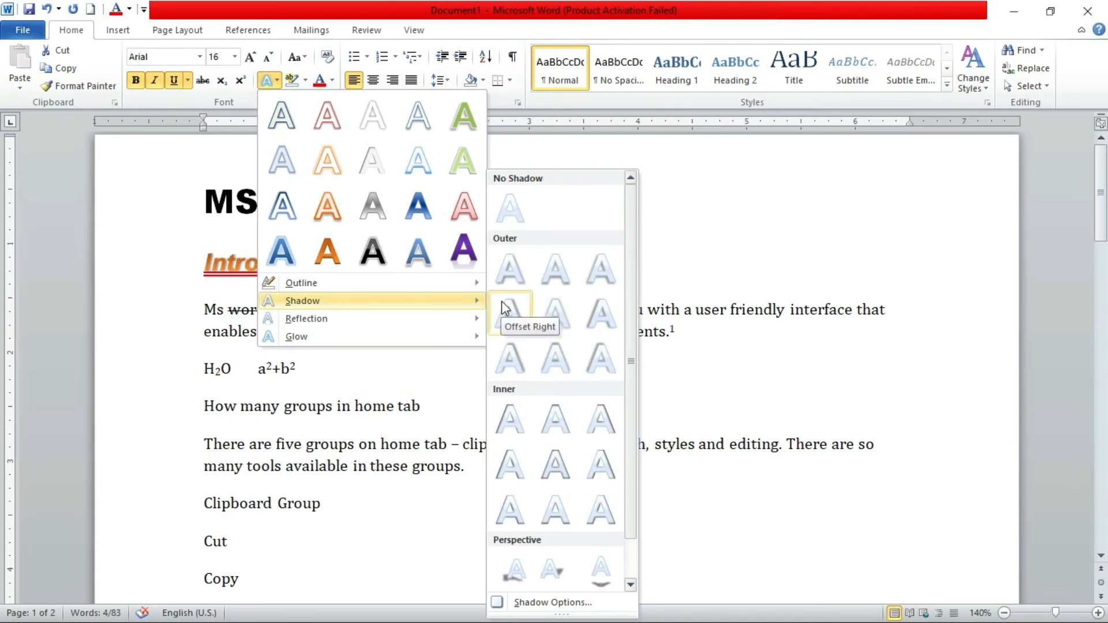
click(551, 571)
click(312, 283)
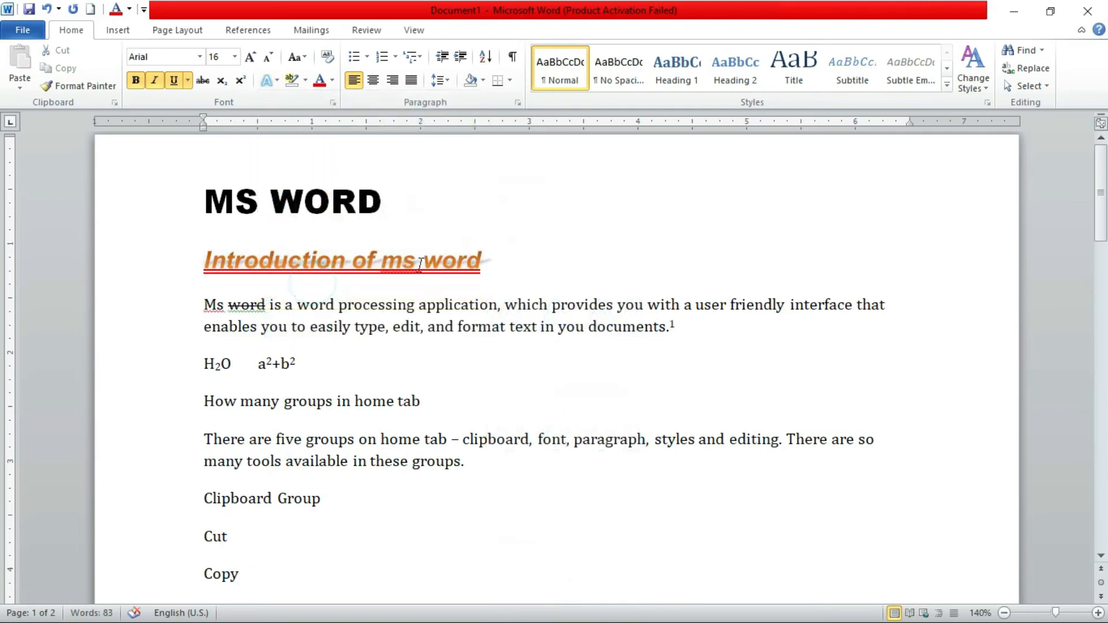
Set the text effect shadow of the line "Introduction of ms word" to No Shadow
triple_click(499, 264)
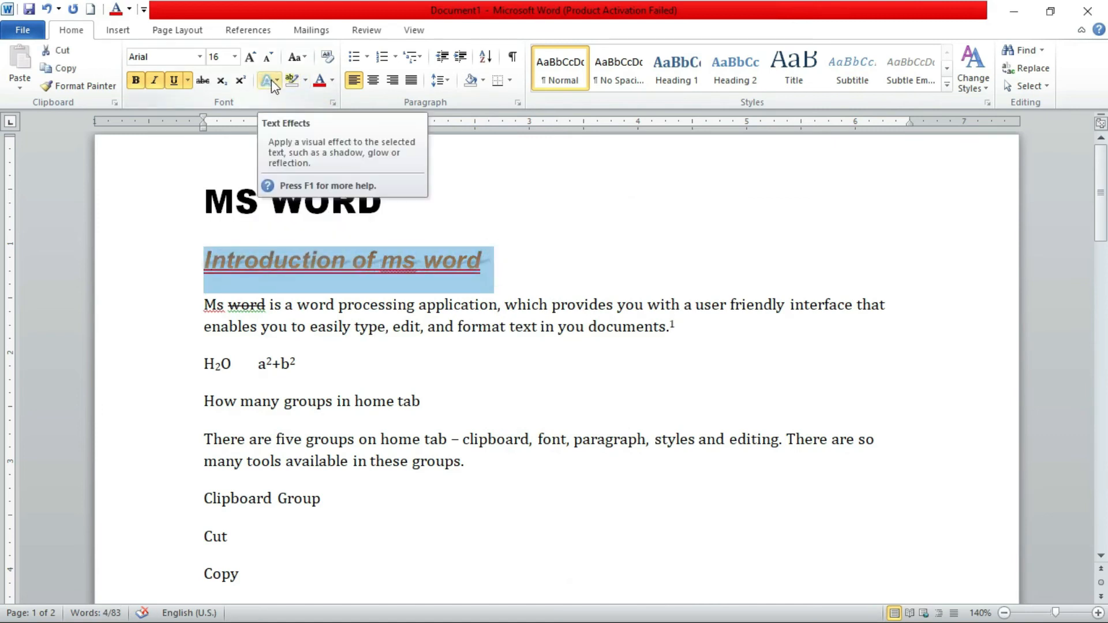
click(269, 82)
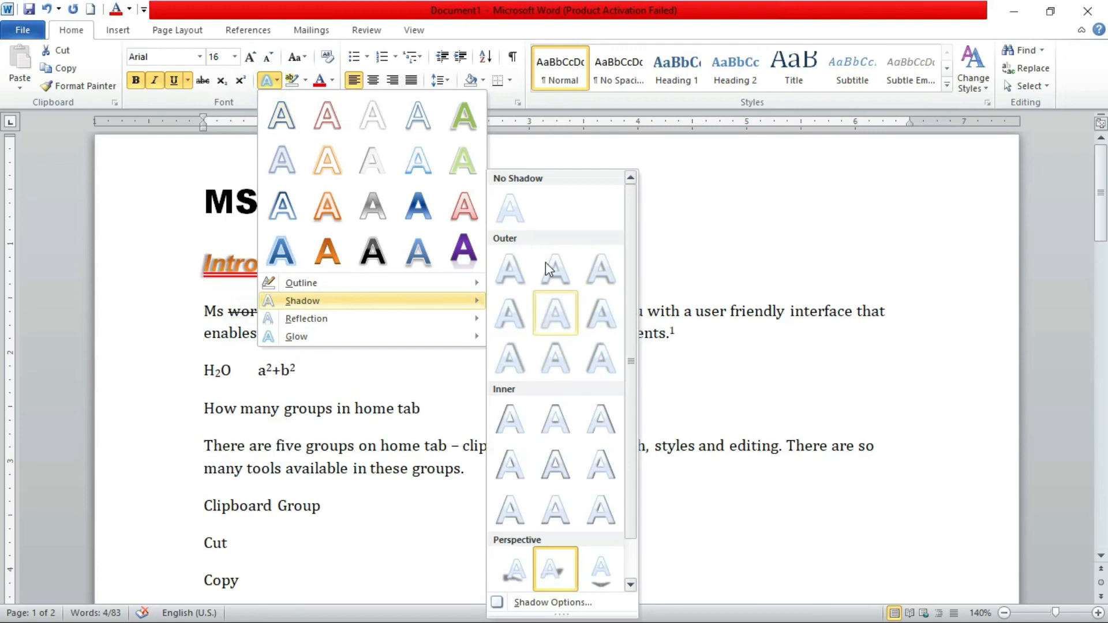
click(515, 206)
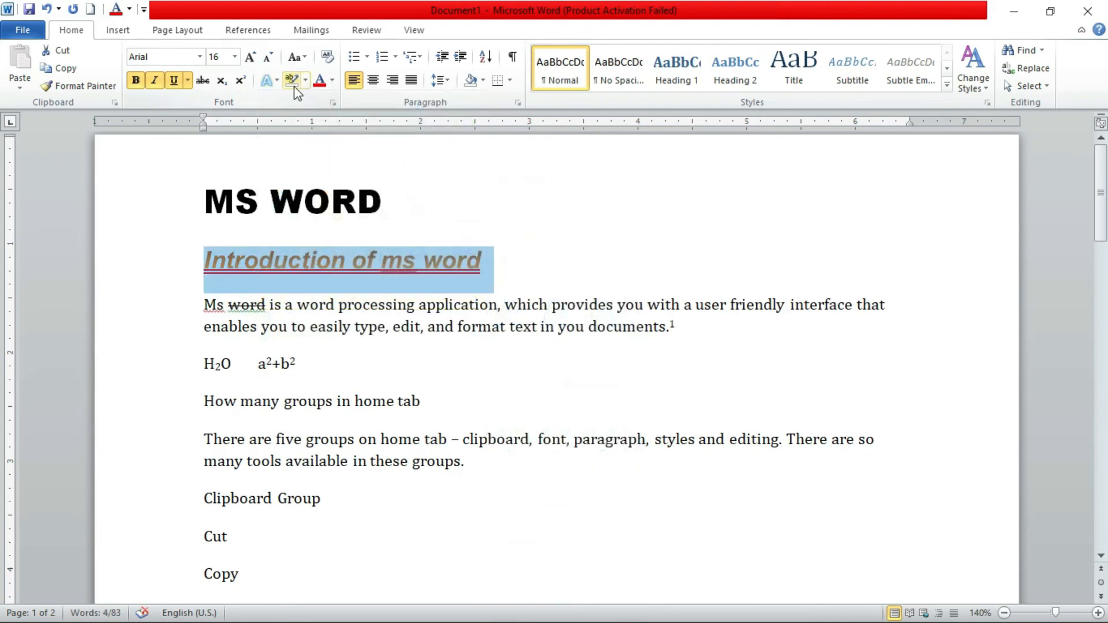
Apply the "Full Reflection, touching" text effect to the line "Introduction of ms word"
click(280, 85)
mouse_move(307, 323)
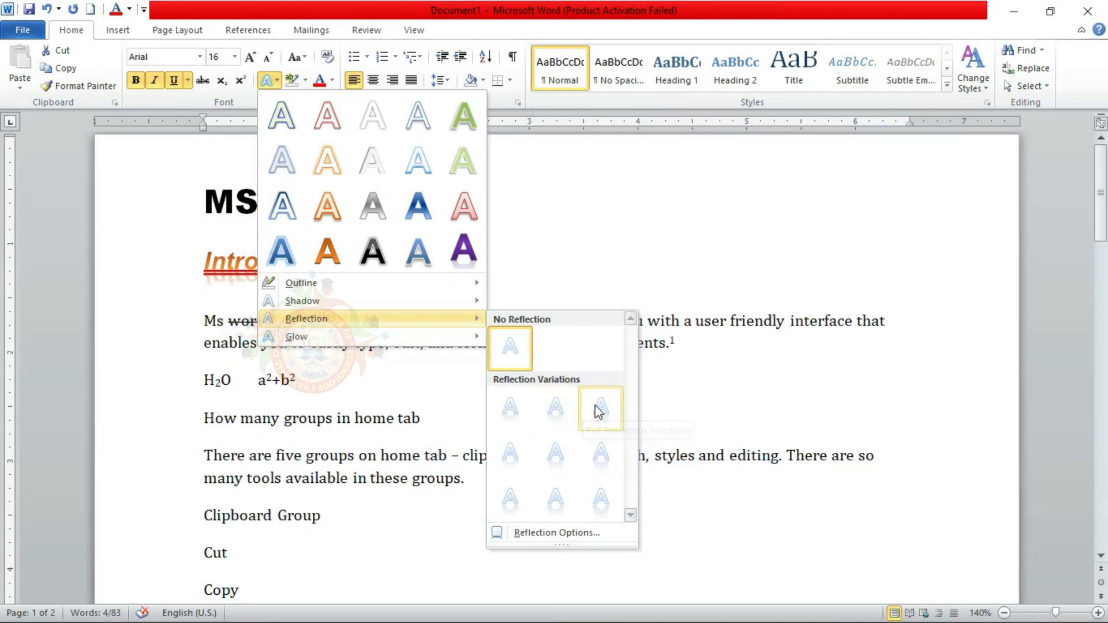
click(585, 411)
click(321, 290)
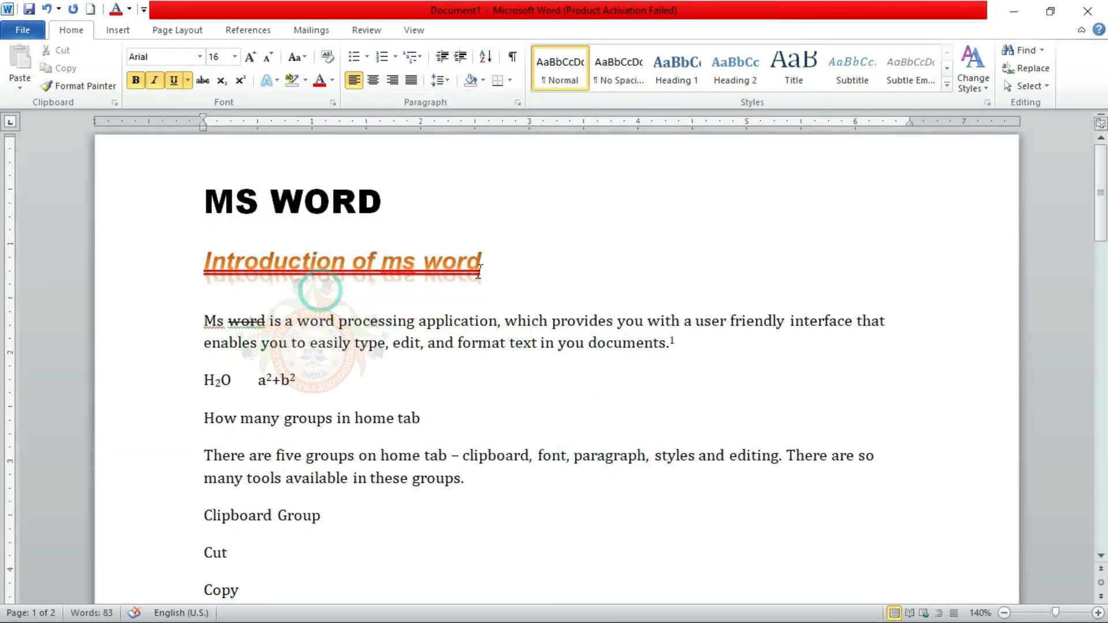
Set the text effect reflection of the line "Introduction of ms word" to No Reflection
triple_click(487, 262)
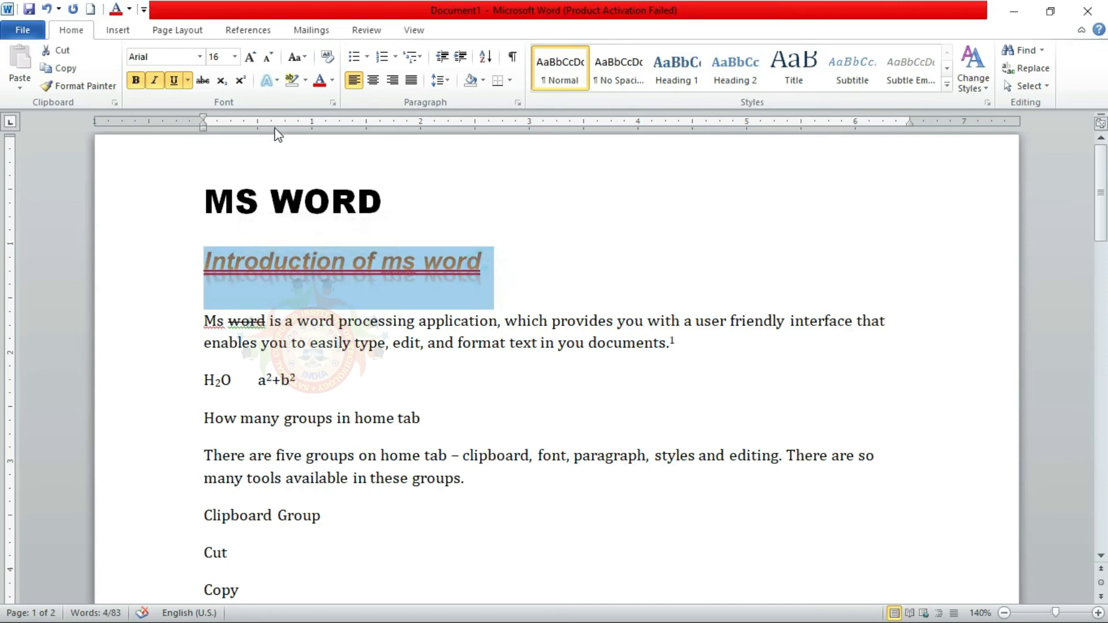
click(274, 79)
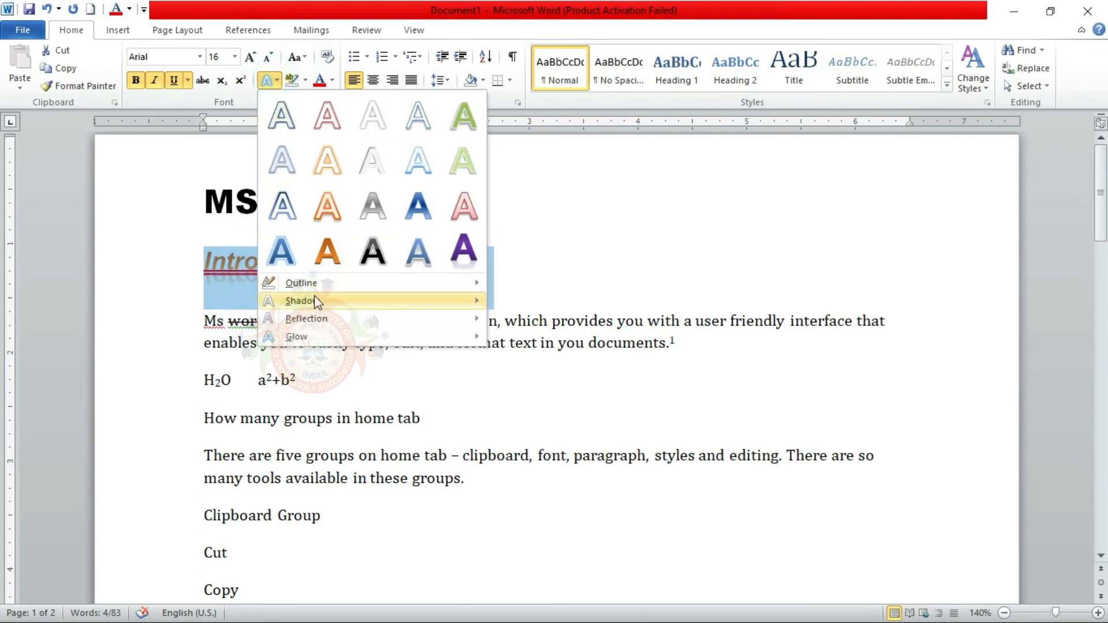
mouse_move(475, 327)
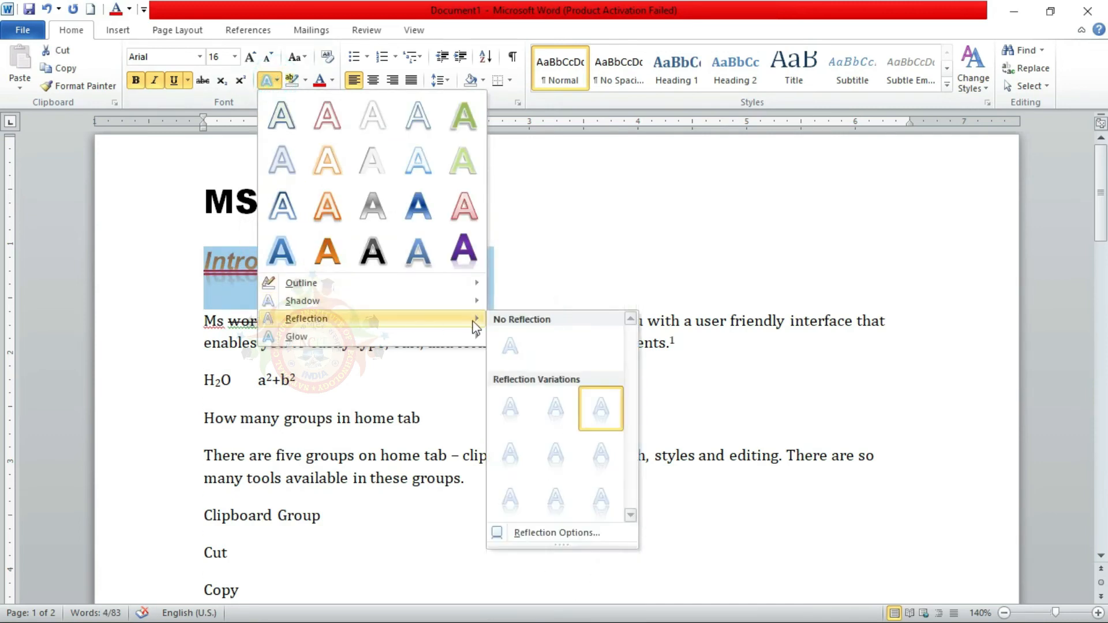
click(522, 352)
Apply the olive green glow variation from the second row of presets to the line "Introduction of ms word"
click(275, 75)
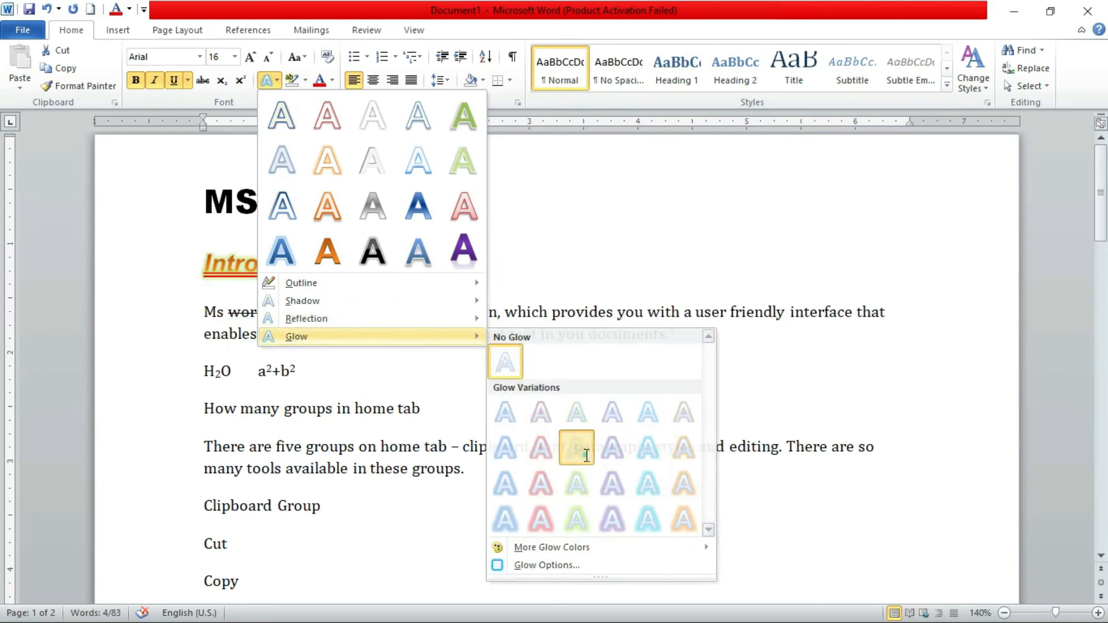
click(587, 456)
click(512, 257)
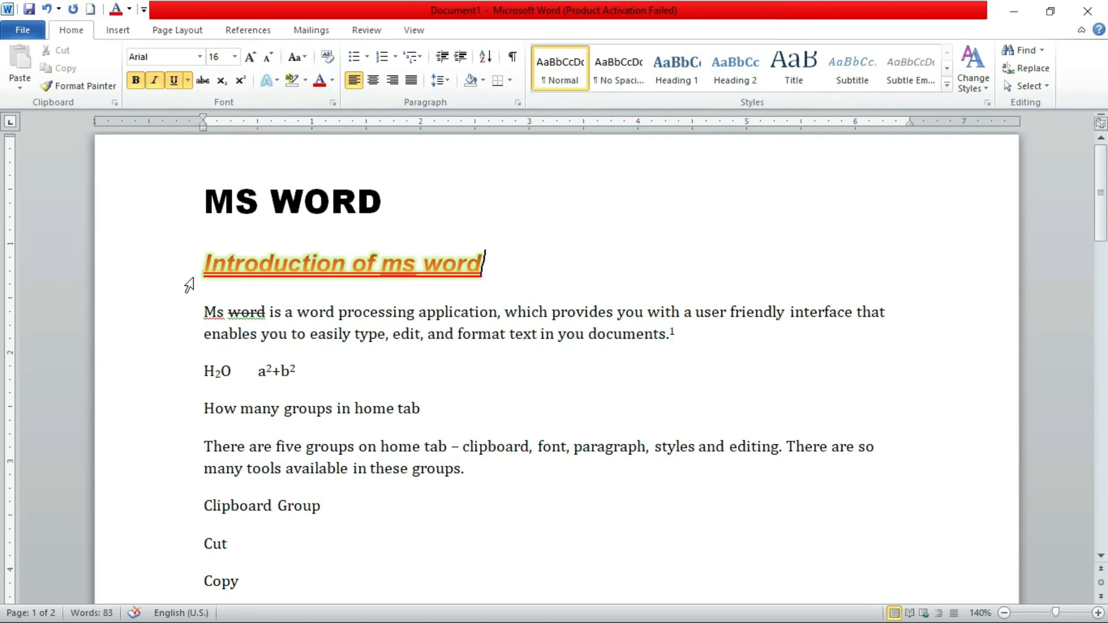
click(307, 85)
click(308, 85)
drag(205, 314, 670, 341)
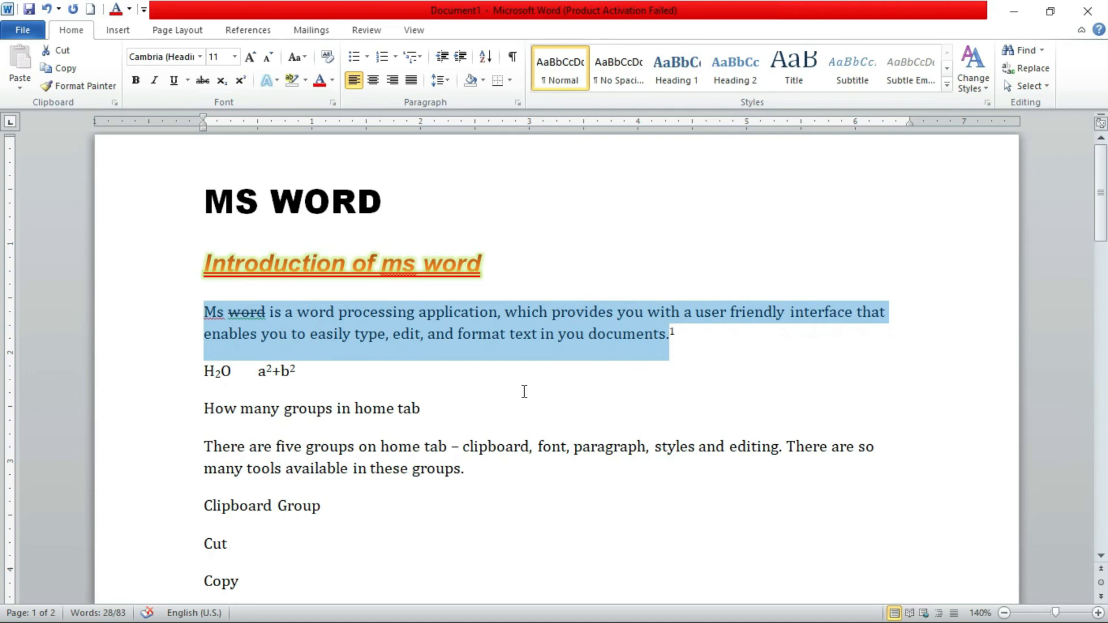
click(312, 324)
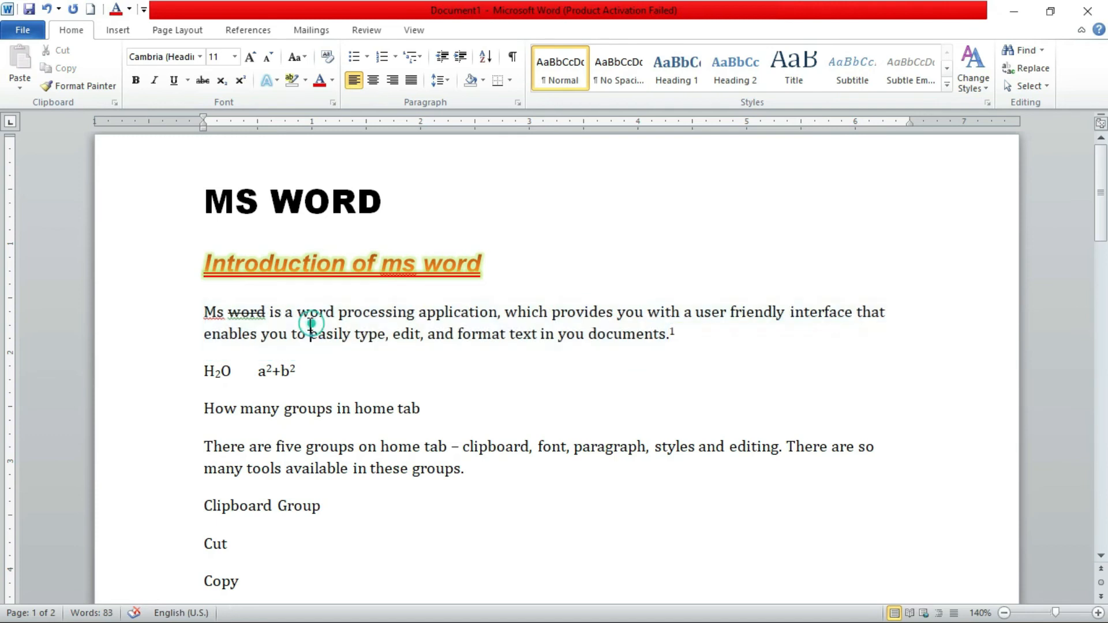
click(306, 81)
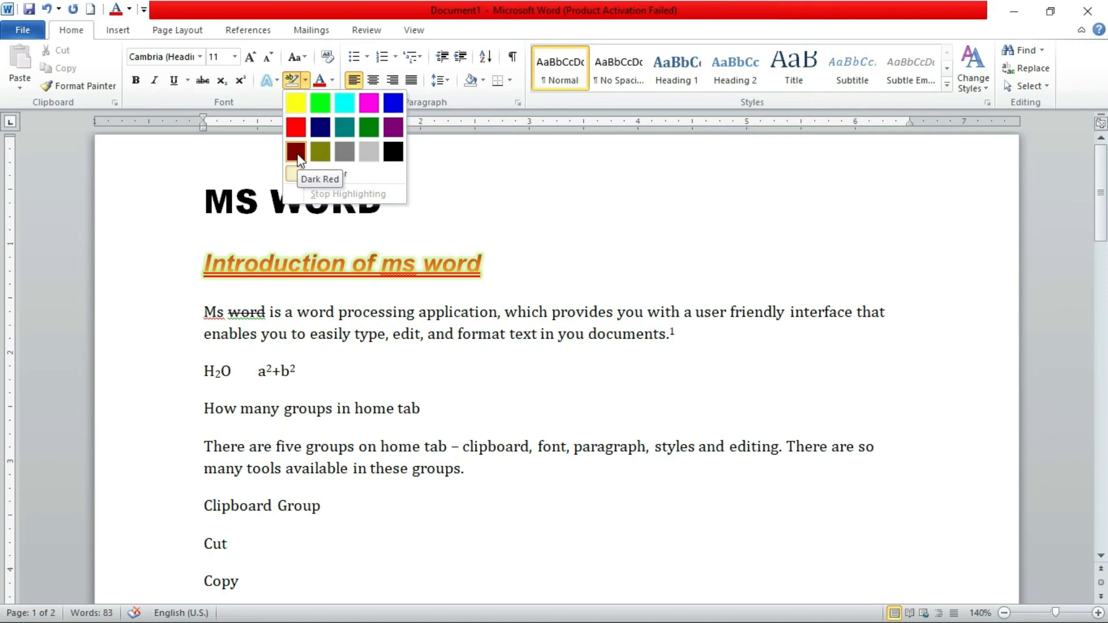
click(451, 312)
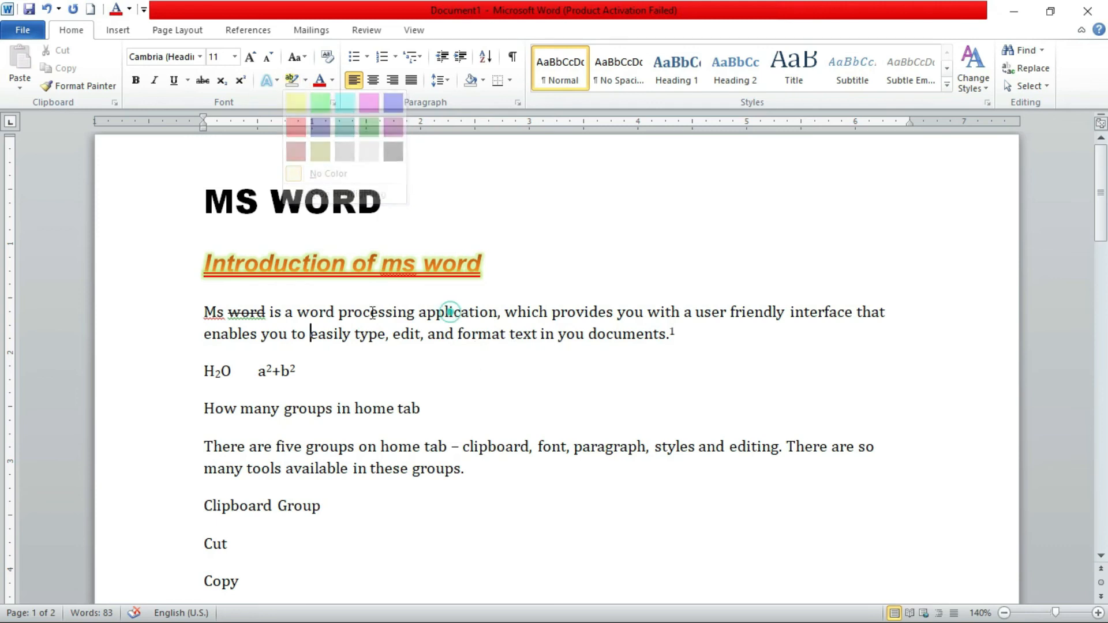
click(310, 333)
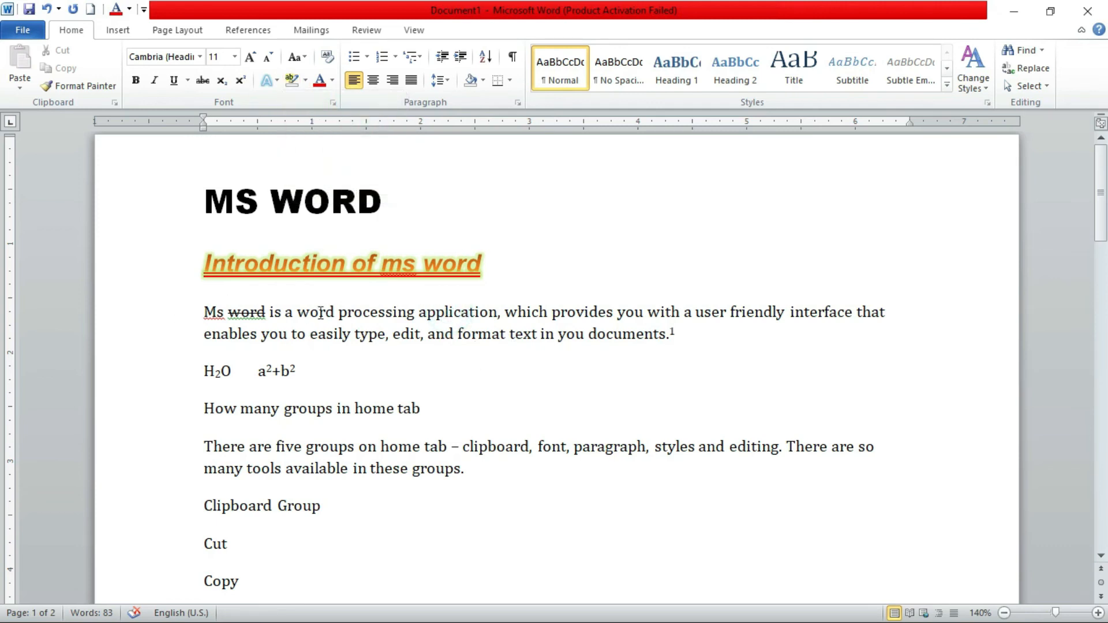
Highlight the words "word processing" in the introductory paragraph in bright green
drag(298, 313, 390, 313)
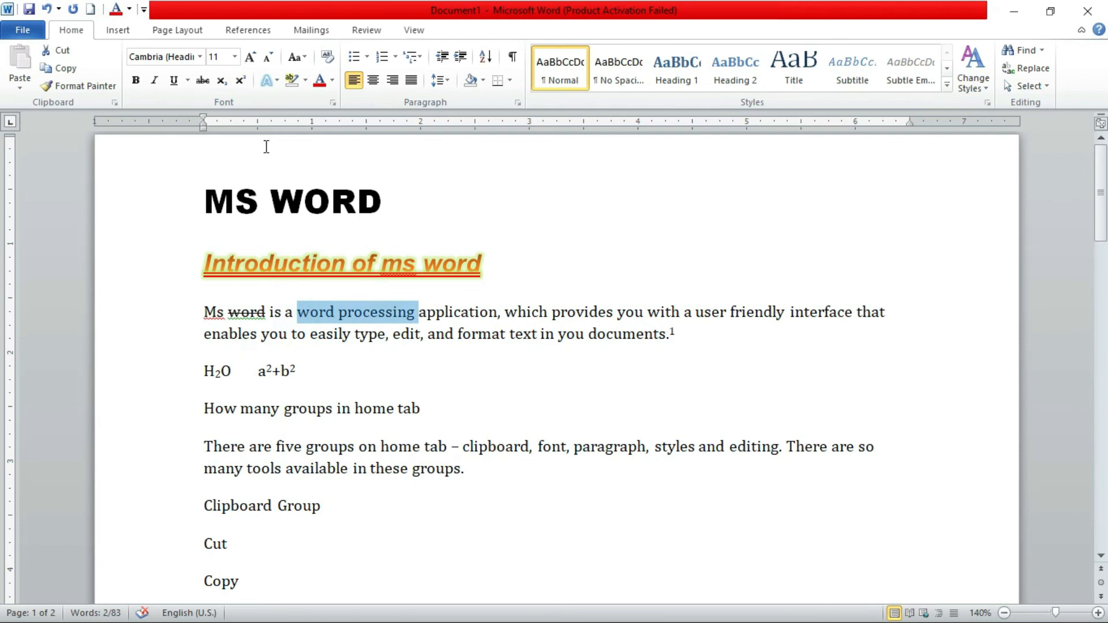
click(309, 80)
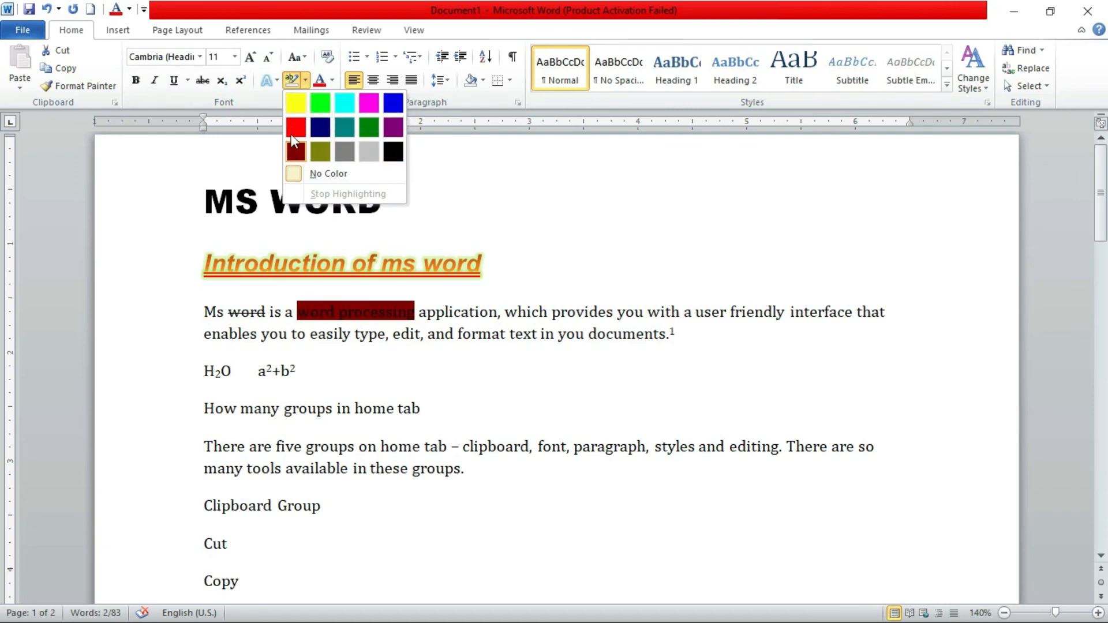
click(312, 103)
key(Right)
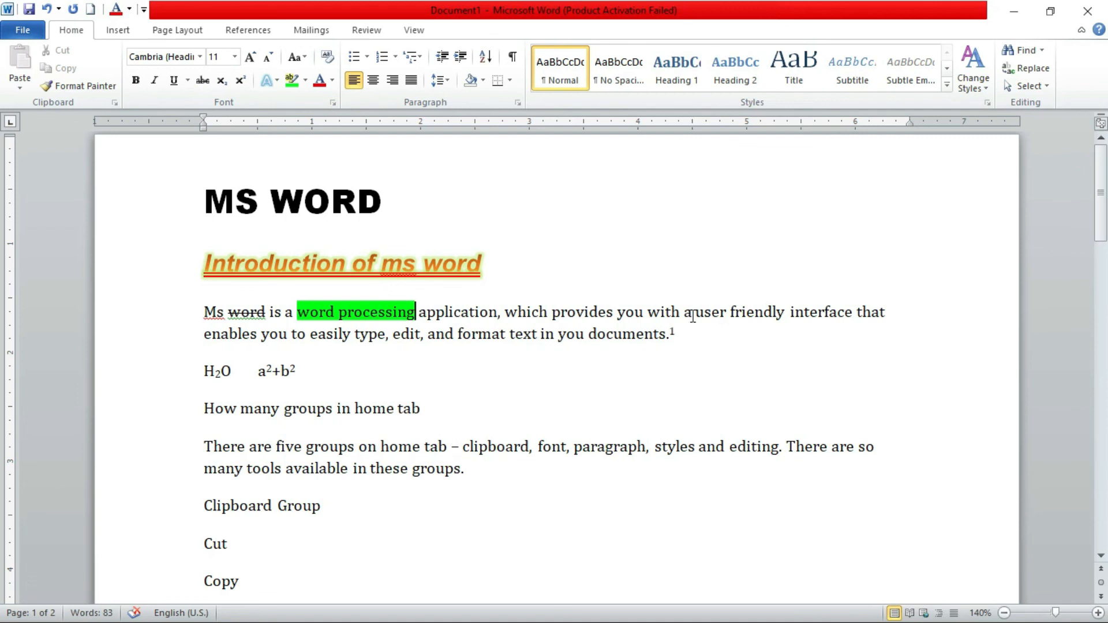
Highlight the phrases "a user friendly interface" and "type, edit, and format" in the introductory paragraph with the same bright green
drag(693, 315, 811, 312)
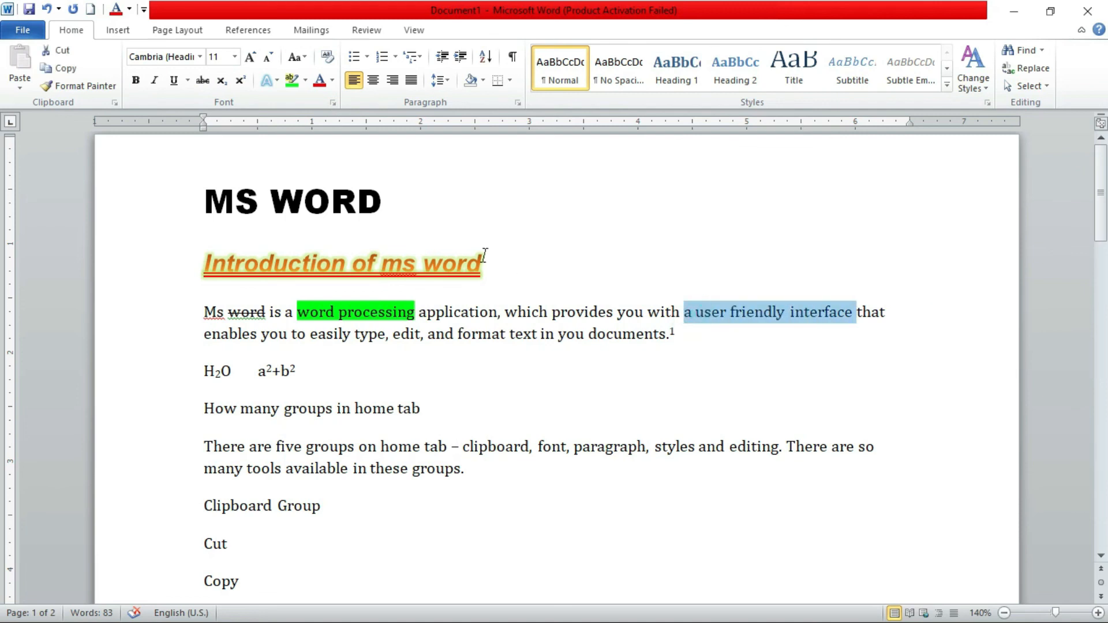
click(292, 80)
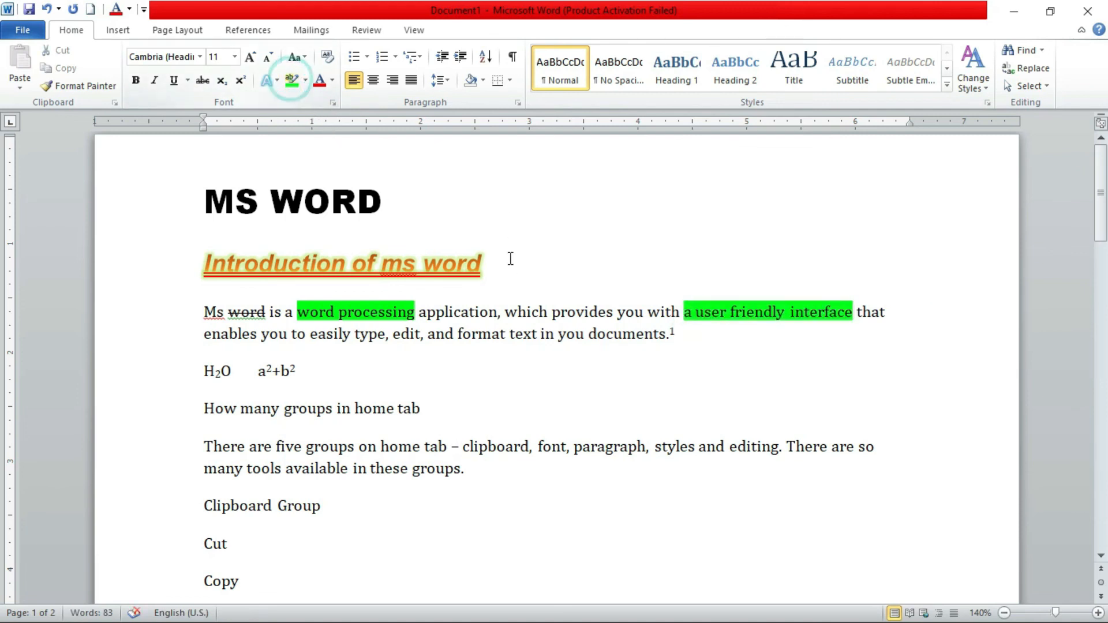
drag(355, 335, 493, 334)
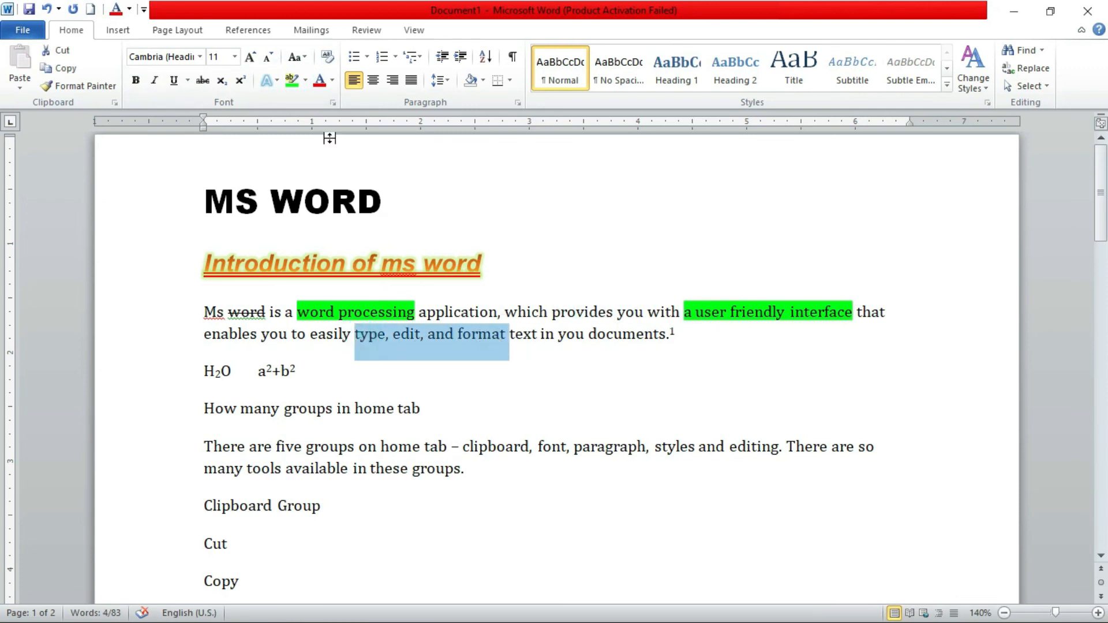
click(292, 80)
click(540, 334)
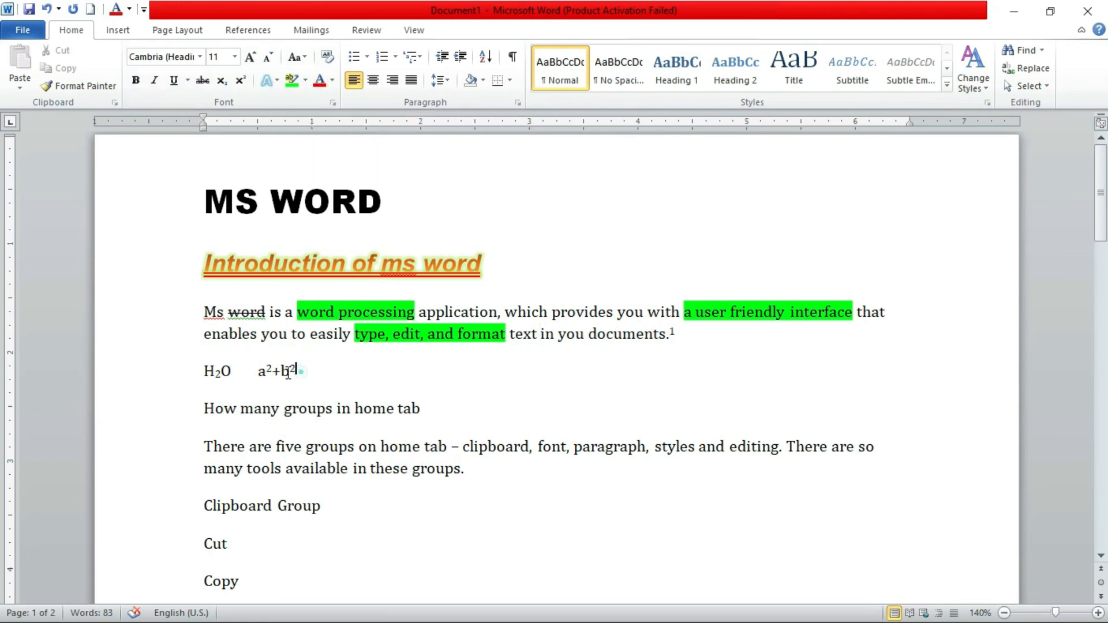
Set the font color of the formula line with H2O and a2+b2 to standard red
drag(300, 371, 199, 374)
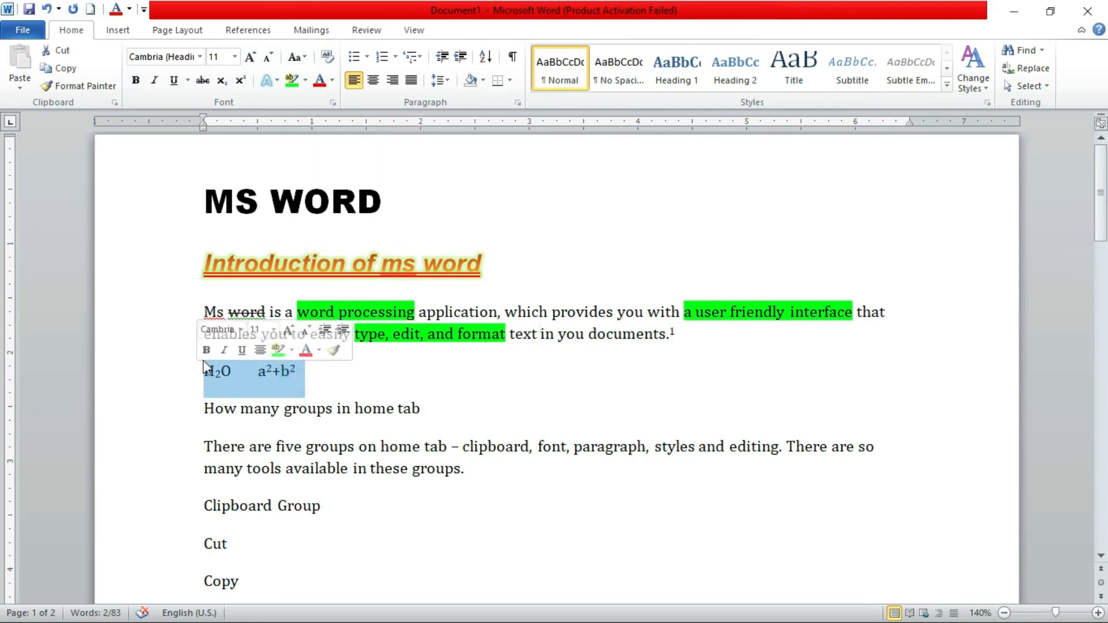
click(332, 81)
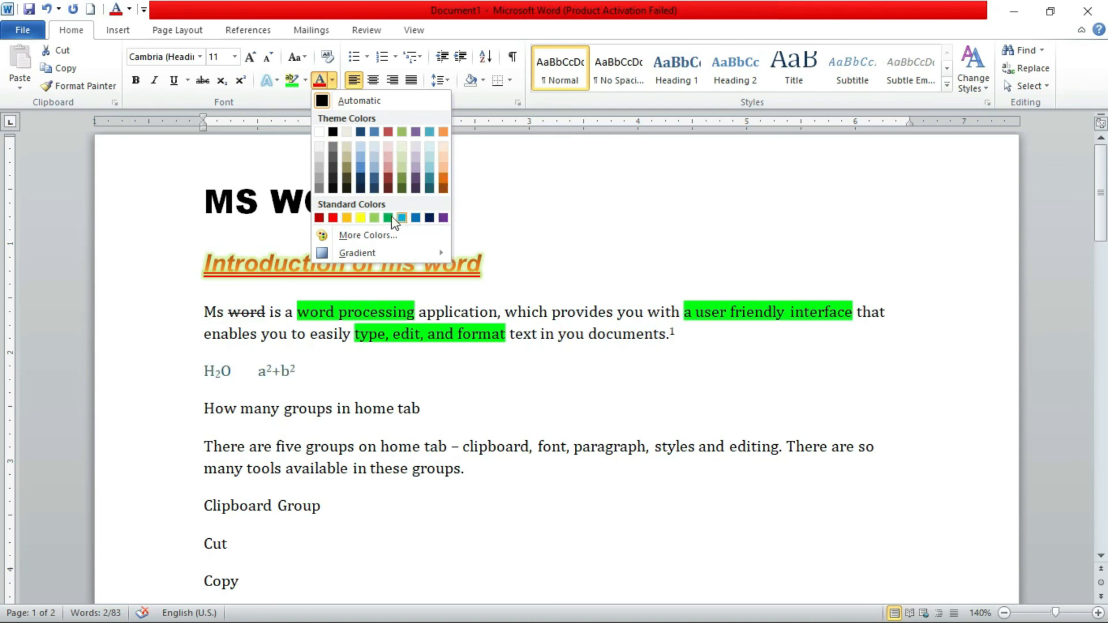
click(333, 218)
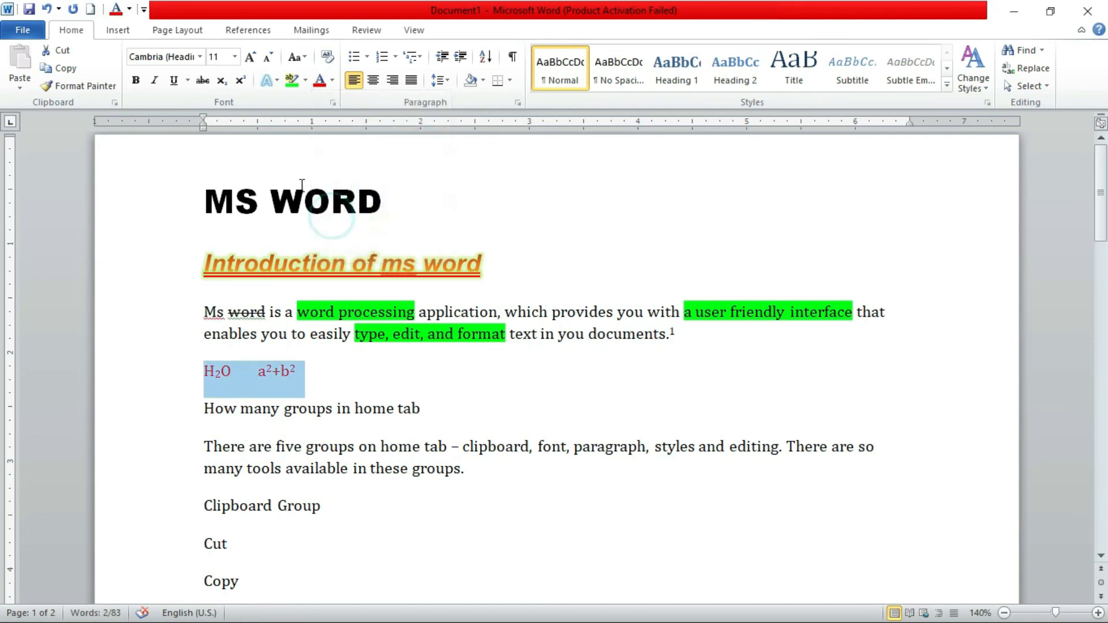
Set the font color of the line "How many groups in home tab" to a dark blue from the extended standard color palette
triple_click(411, 408)
click(332, 81)
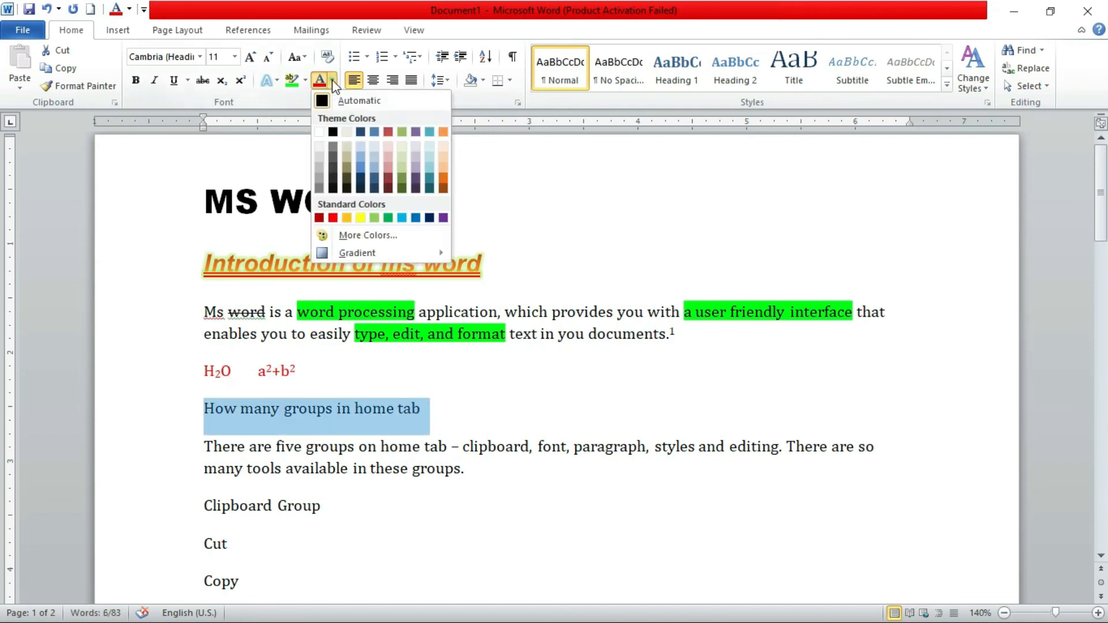
click(381, 236)
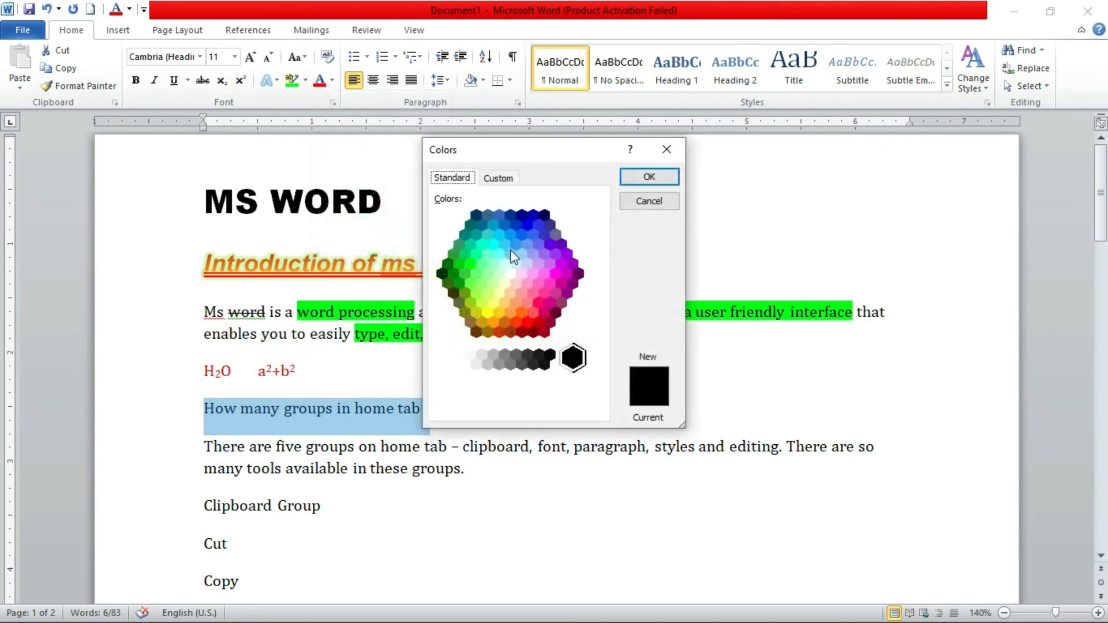
click(538, 226)
click(562, 277)
click(509, 331)
click(521, 216)
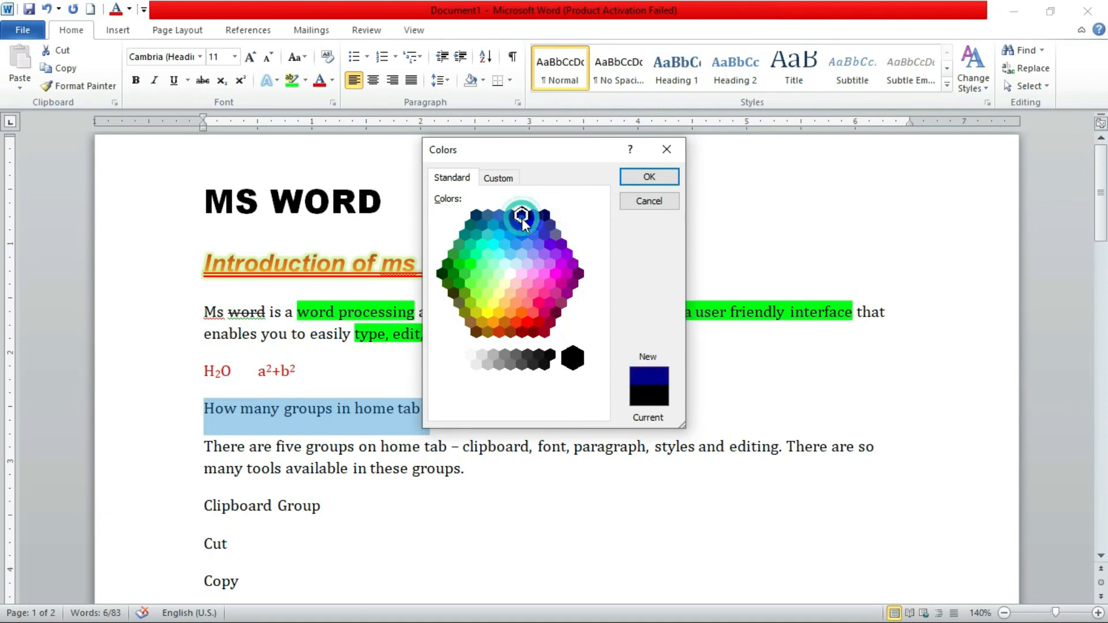
click(642, 177)
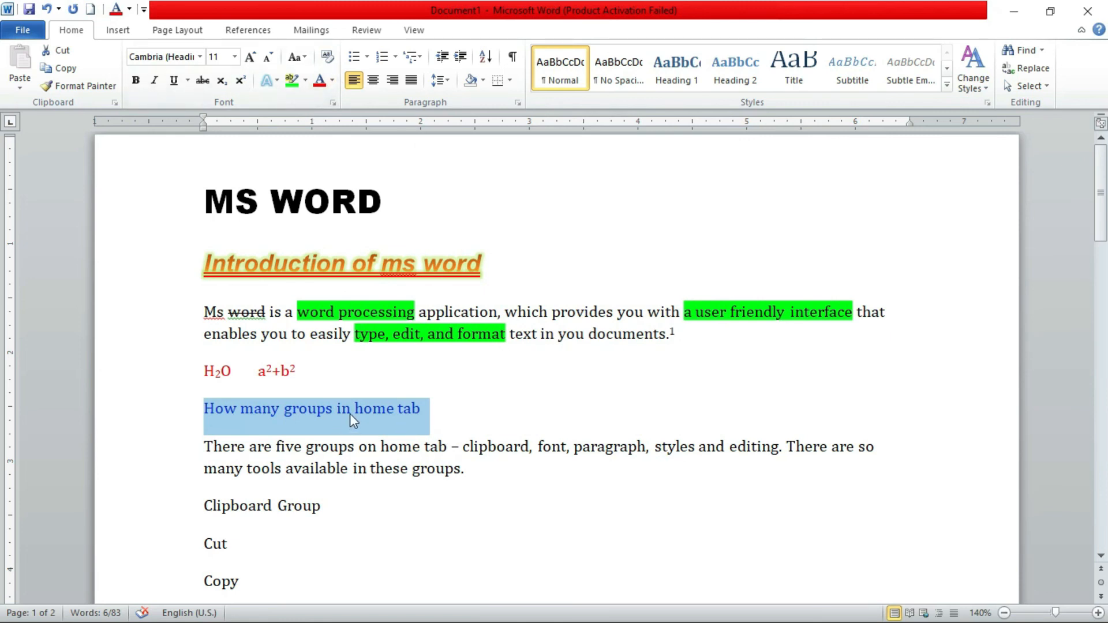
Give the line "How many groups in home tab" a gradient text fill using the first preset, running from dark blue through purple and red to orange
click(331, 81)
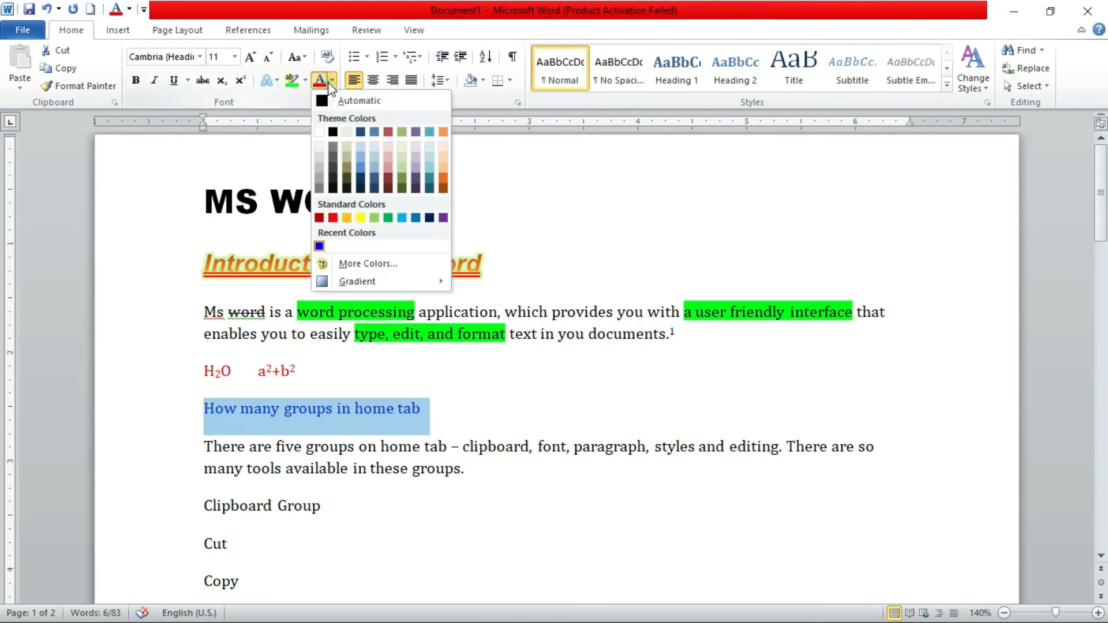
mouse_move(353, 284)
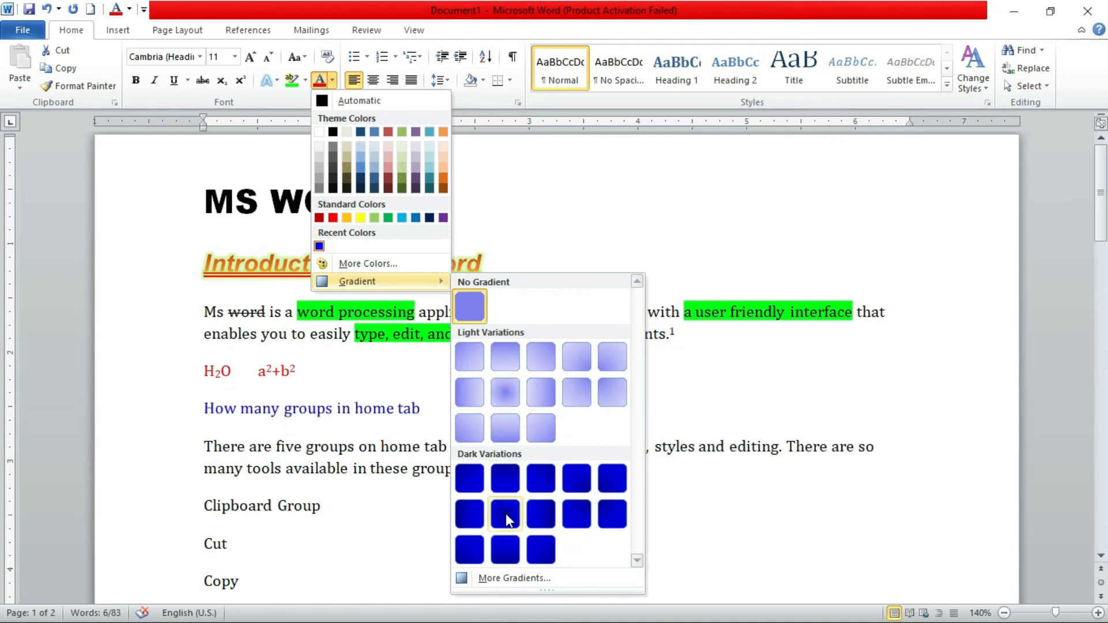
click(496, 579)
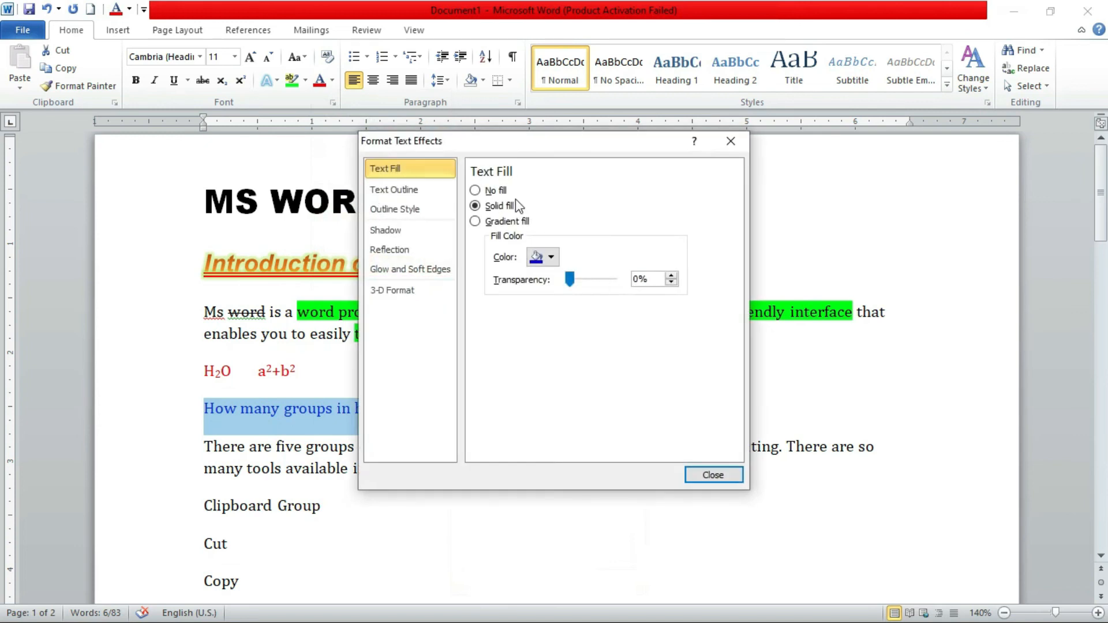
click(475, 221)
click(566, 241)
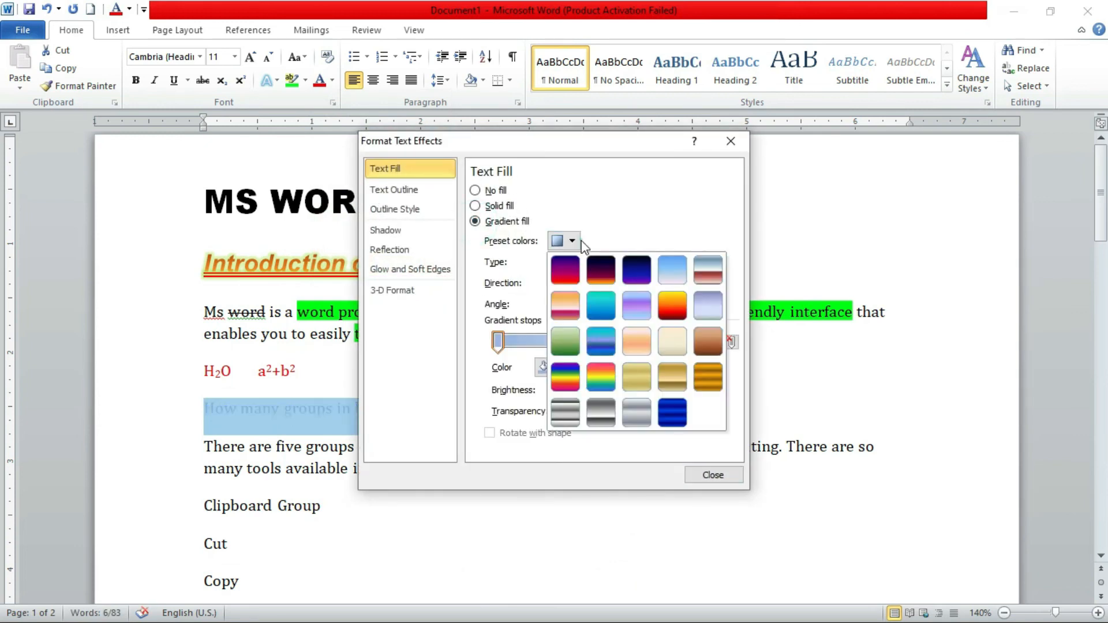
click(564, 277)
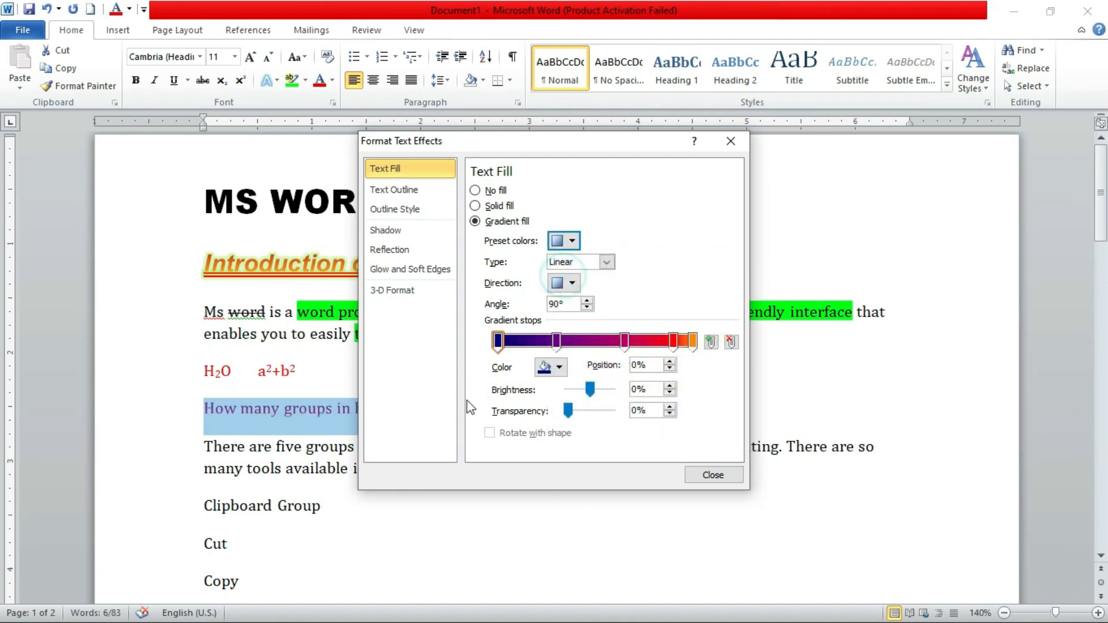
click(705, 479)
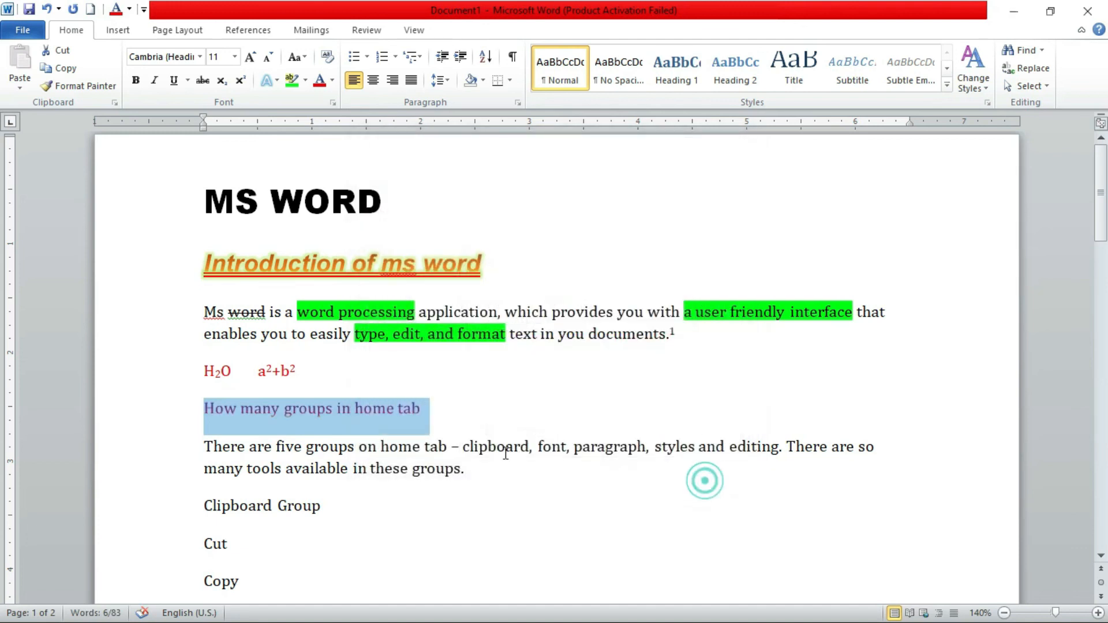
click(375, 410)
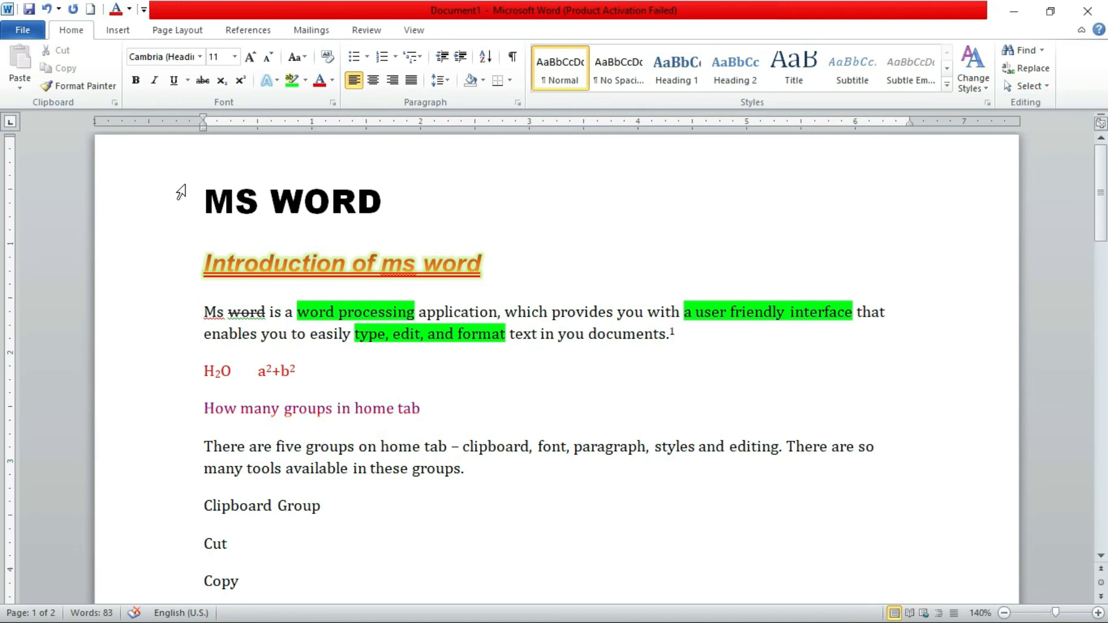